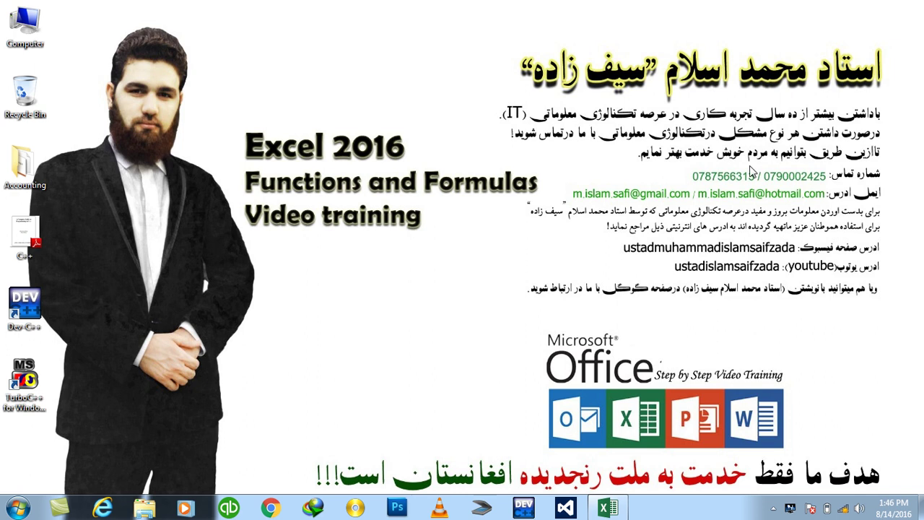
Refresh the desktop and bring the blank Book1 workbook to the front.
{"action": "right_click", "coordinate": [750, 171]}
{"action": "left_click", "coordinate": [776, 198]}
{"action": "left_click", "coordinate": [606, 509]}
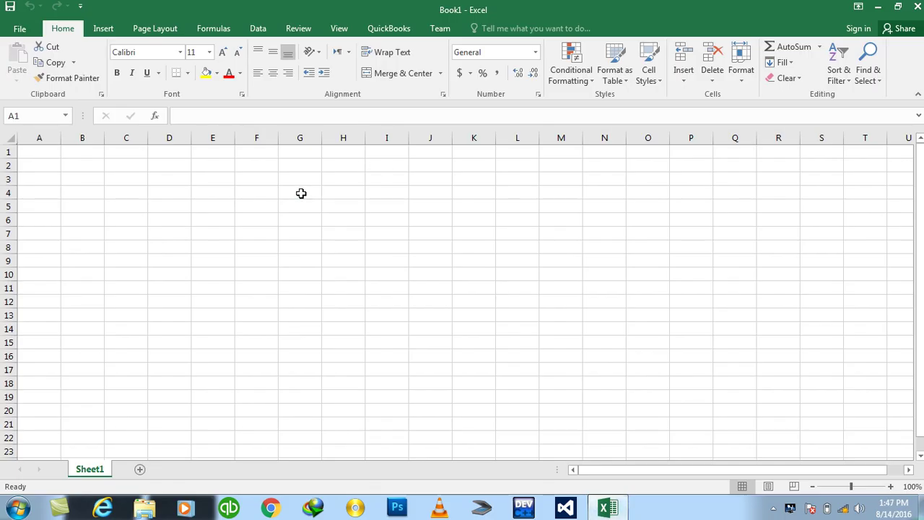
Merge F1:L2 and enter the title 'If Logical function'.
{"action": "left_click", "coordinate": [299, 194]}
{"action": "left_click_drag", "start_coordinate": [249, 153], "coordinate": [533, 170]}
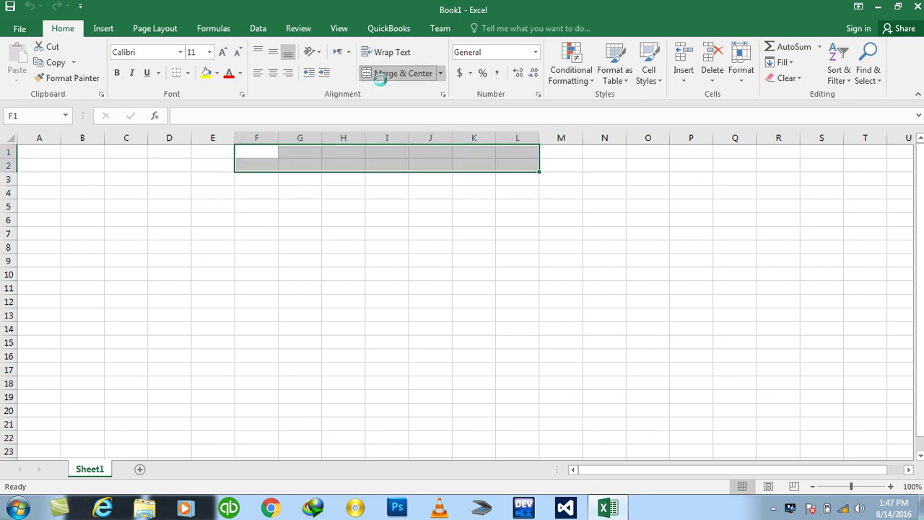
{"action": "left_click", "coordinate": [378, 75]}
{"action": "type", "text": "I"}
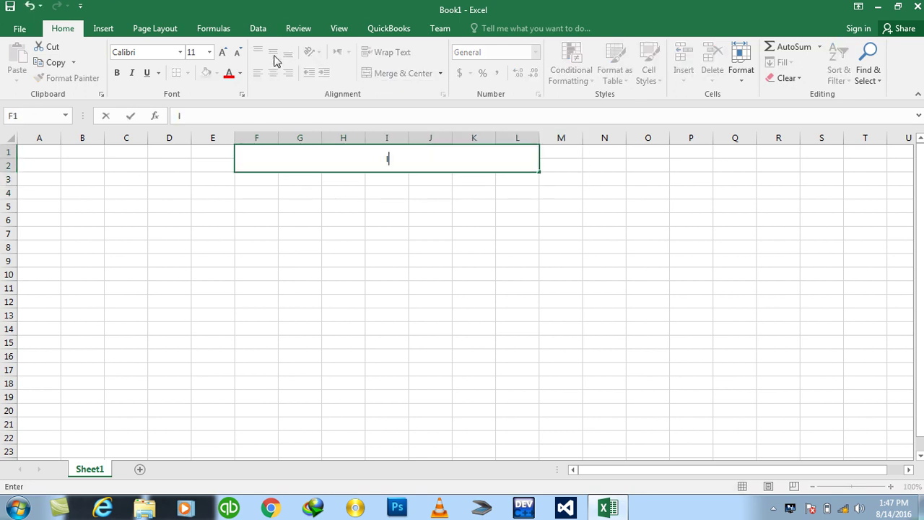
{"action": "type", "text": "f Logical"}
{"action": "type", "text": " fnc"}
{"action": "key", "text": "BackSpace"}
{"action": "key", "text": "BackSpace"}
{"action": "type", "text": "unction"}
{"action": "key", "text": "ctrl+Return"}
Make the title bold at 24 point with a top and thick bottom border.
{"action": "left_click", "coordinate": [320, 154]}
{"action": "left_click", "coordinate": [223, 52]}
{"action": "left_click", "coordinate": [222, 52]}
{"action": "left_click", "coordinate": [223, 52]}
{"action": "left_click", "coordinate": [222, 52]}
{"action": "left_click", "coordinate": [223, 52]}
{"action": "left_click", "coordinate": [114, 73]}
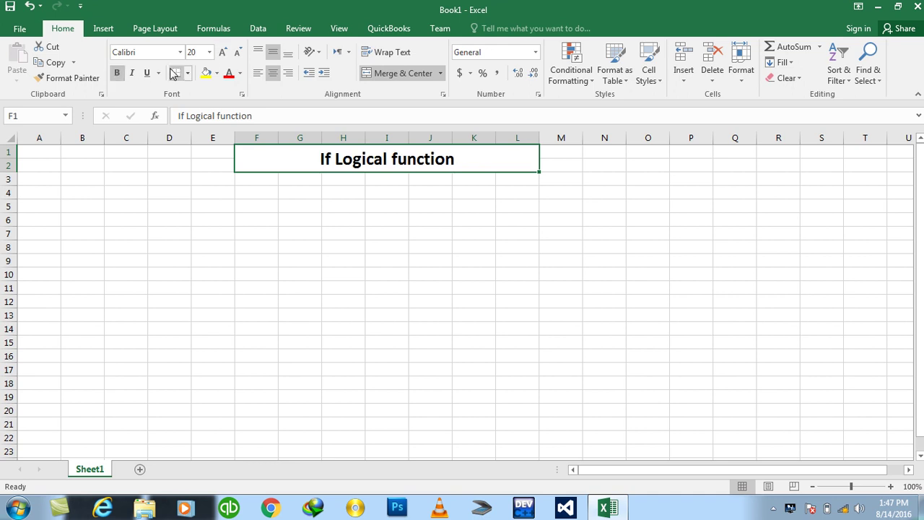
{"action": "left_click", "coordinate": [189, 73]}
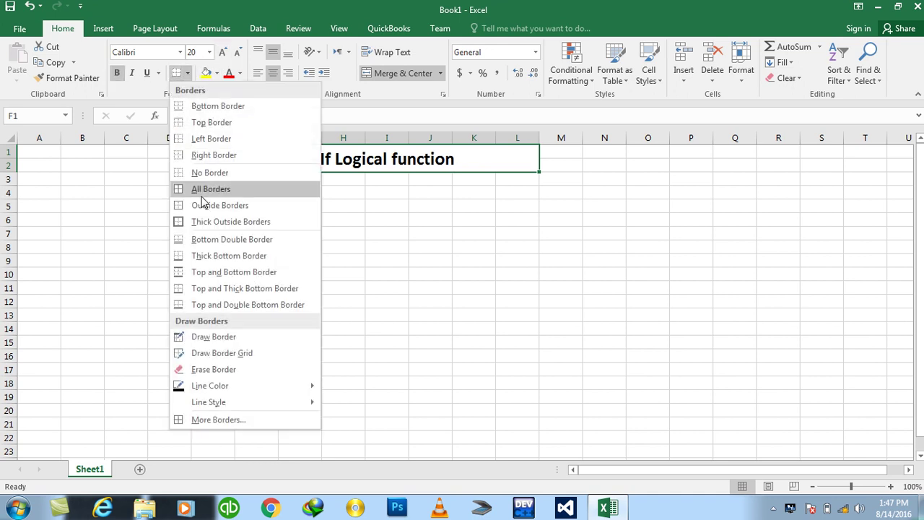
{"action": "left_click", "coordinate": [217, 288]}
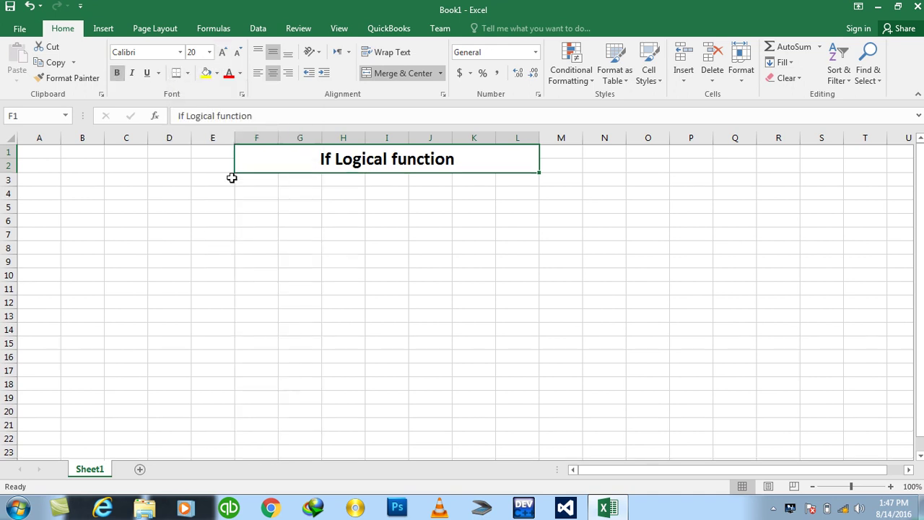
{"action": "left_click", "coordinate": [223, 52]}
{"action": "left_click", "coordinate": [223, 52]}
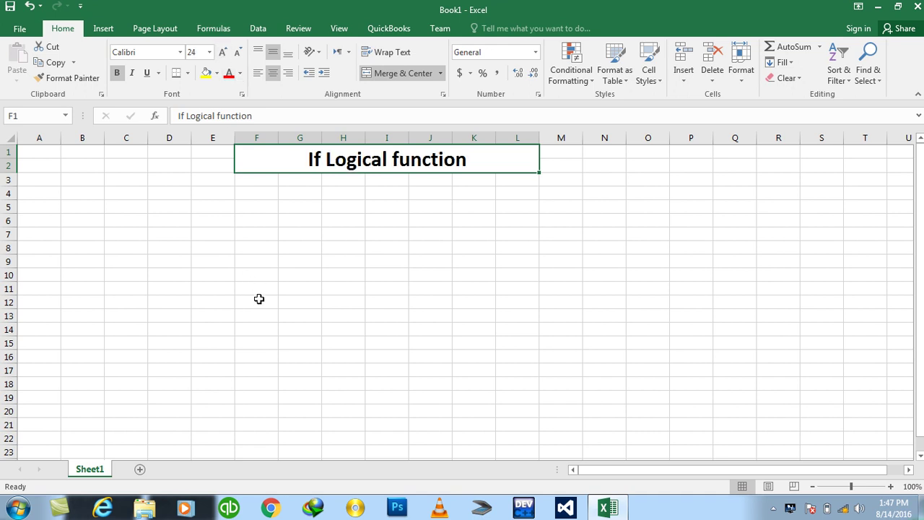
{"action": "left_click", "coordinate": [257, 189]}
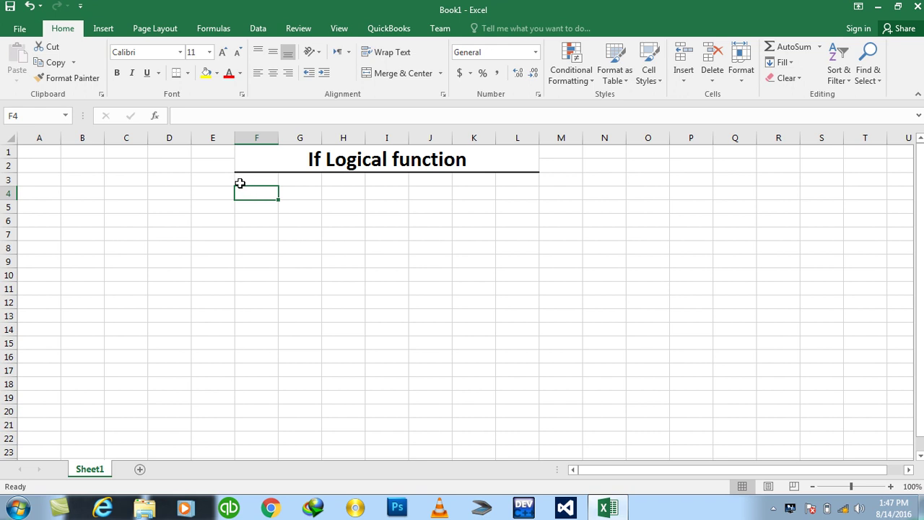
Merge H3:J4 with a middle-aligned, bold, enlarged 'Currency Exchange' subheading.
{"action": "left_click_drag", "start_coordinate": [330, 182], "coordinate": [419, 187]}
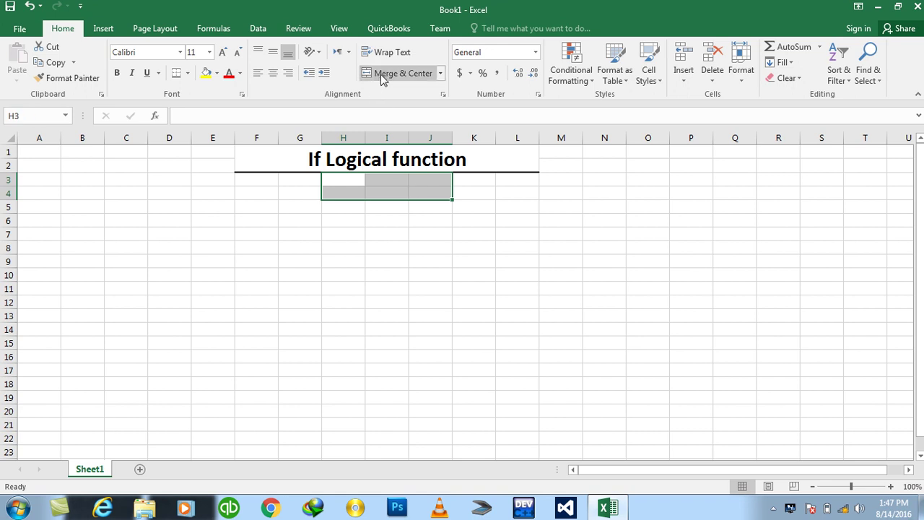
{"action": "left_click", "coordinate": [382, 76]}
{"action": "type", "text": "Currency"}
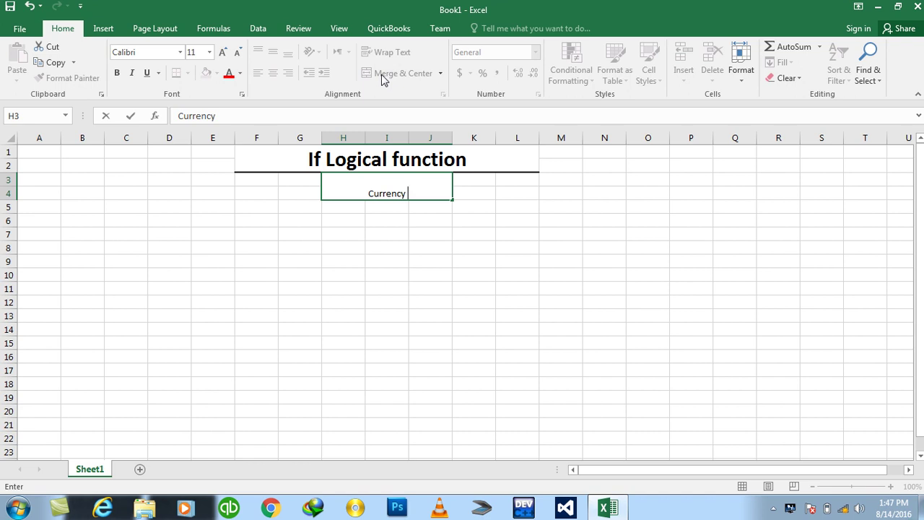
{"action": "type", "text": " Exchange"}
{"action": "key", "text": "Return"}
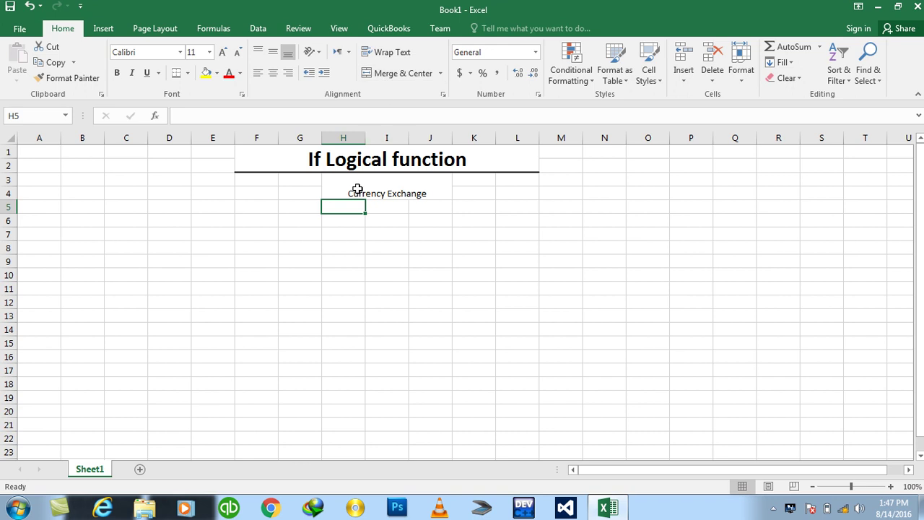
{"action": "left_click", "coordinate": [355, 187]}
{"action": "left_click", "coordinate": [272, 52]}
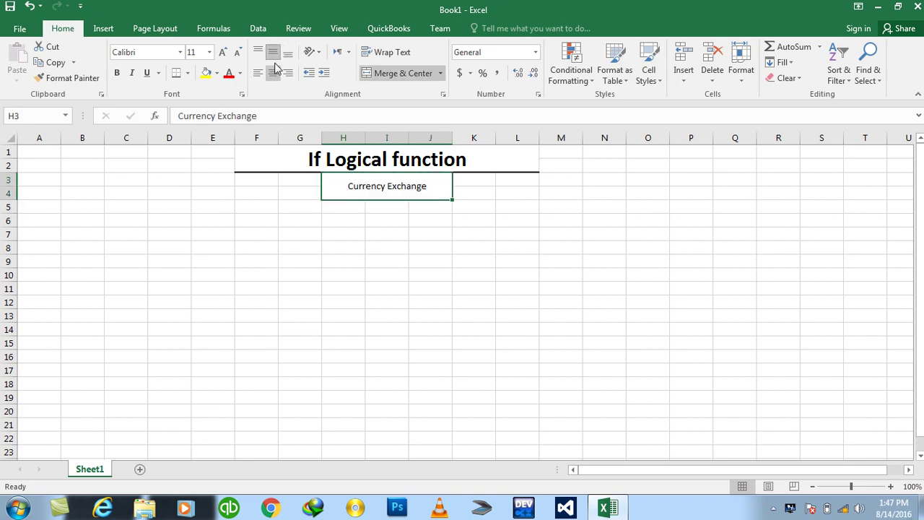
{"action": "left_click", "coordinate": [116, 73]}
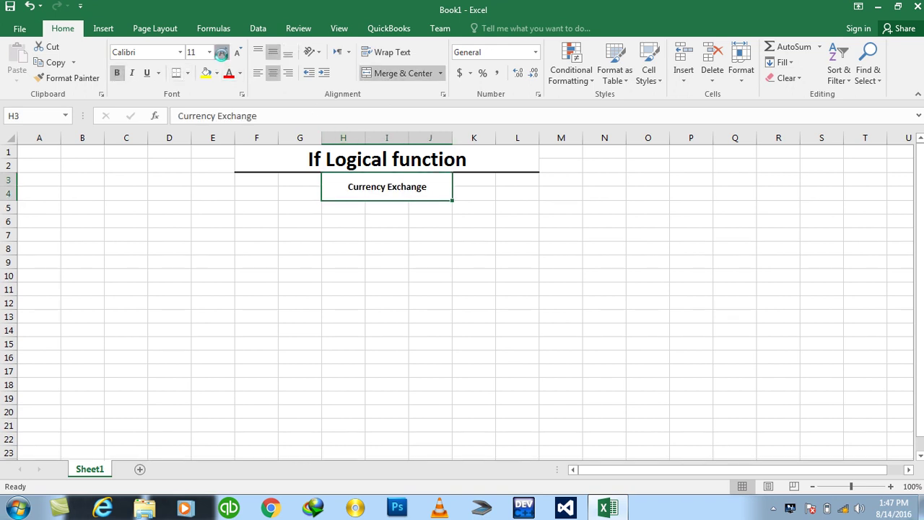
{"action": "left_click", "coordinate": [224, 55]}
{"action": "left_click", "coordinate": [223, 55]}
{"action": "left_click", "coordinate": [290, 208]}
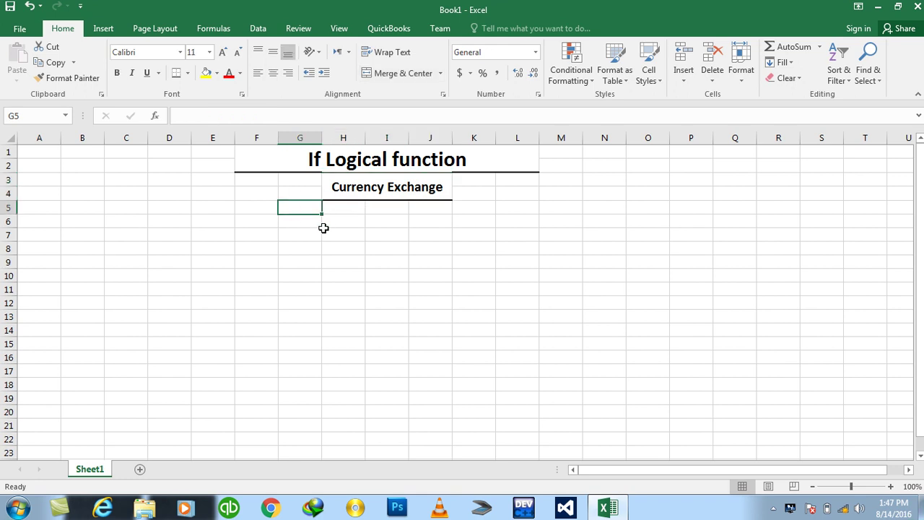
Enter headers Particular, Amount, Net AFN and Net Indian Rep in G5:J5.
{"action": "type", "text": "Particular"}
{"action": "key", "text": "ctrl+Return"}
{"action": "key", "text": "Tab"}
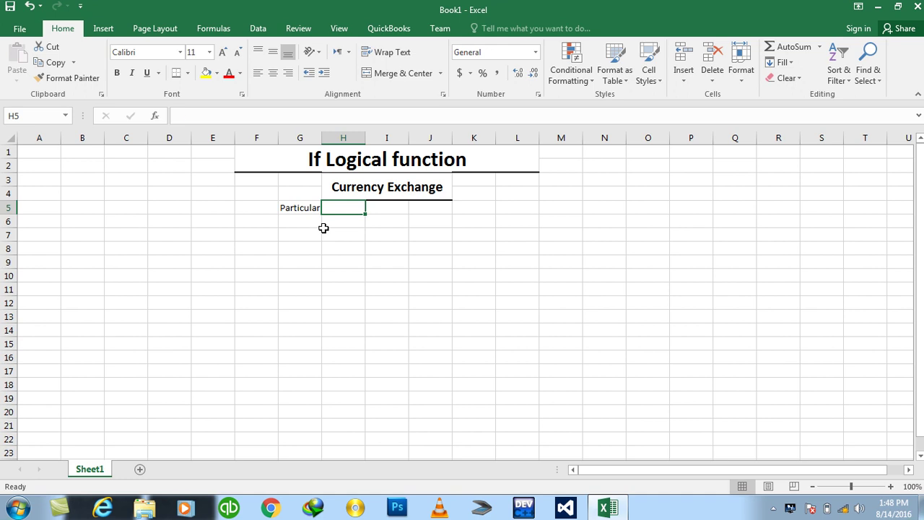
{"action": "type", "text": "Amount"}
{"action": "key", "text": "Tab"}
{"action": "type", "text": "Net AF"}
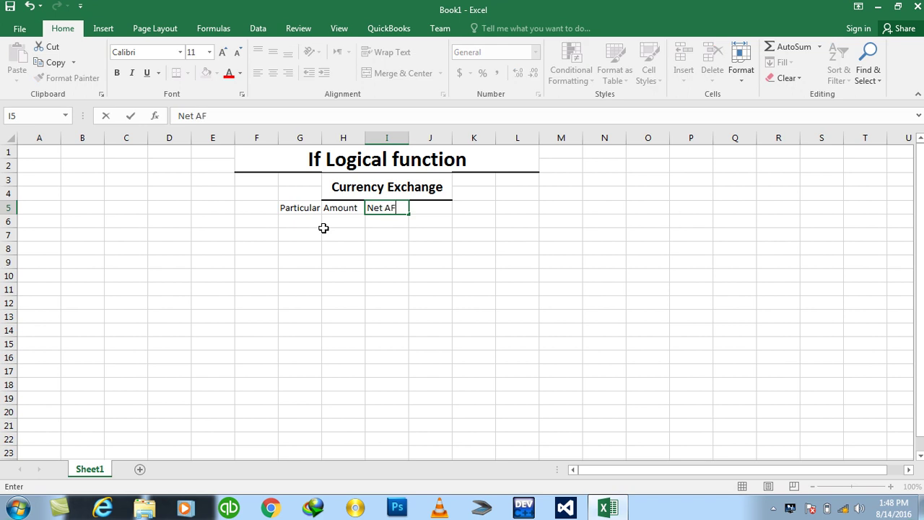
{"action": "type", "text": "N"}
{"action": "key", "text": "ctrl+Return"}
{"action": "key", "text": "Tab"}
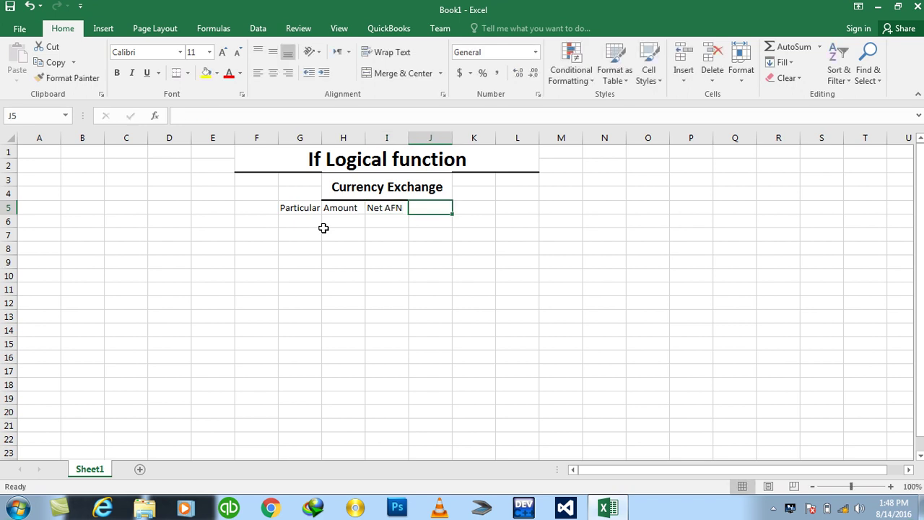
{"action": "type", "text": "Net "}
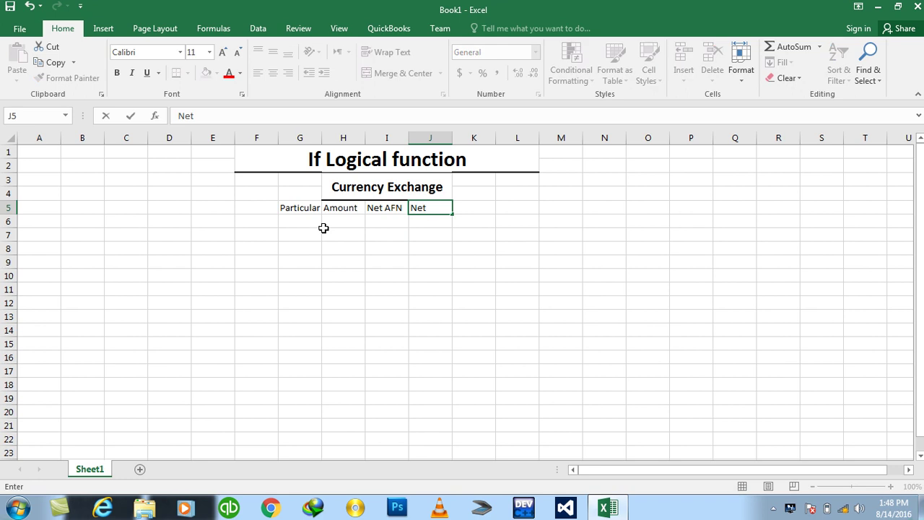
{"action": "type", "text": "I"}
{"action": "key", "text": "BackSpace"}
{"action": "type", "text": "Indian "}
{"action": "type", "text": "Rep"}
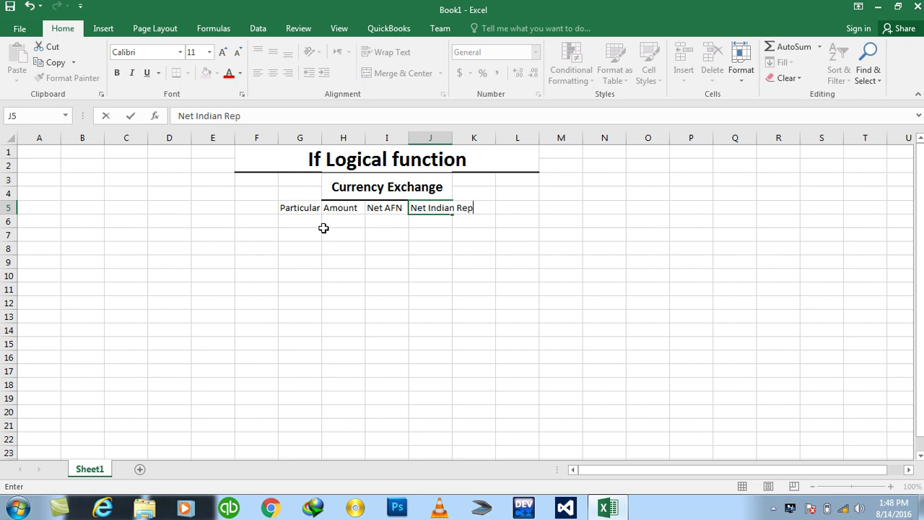
{"action": "key", "text": "Return"}
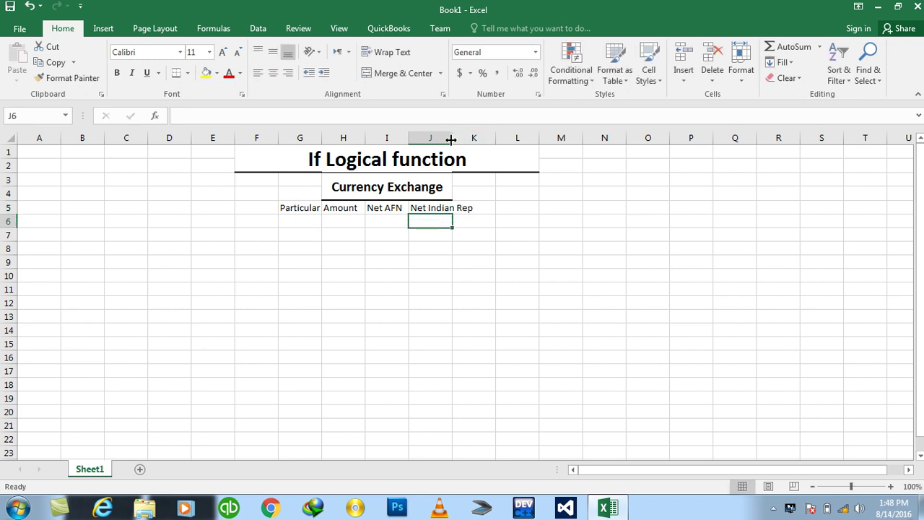
Auto-fit column J and make the G5:J5 headers bold and centred both ways.
{"action": "double_click", "coordinate": [453, 137]}
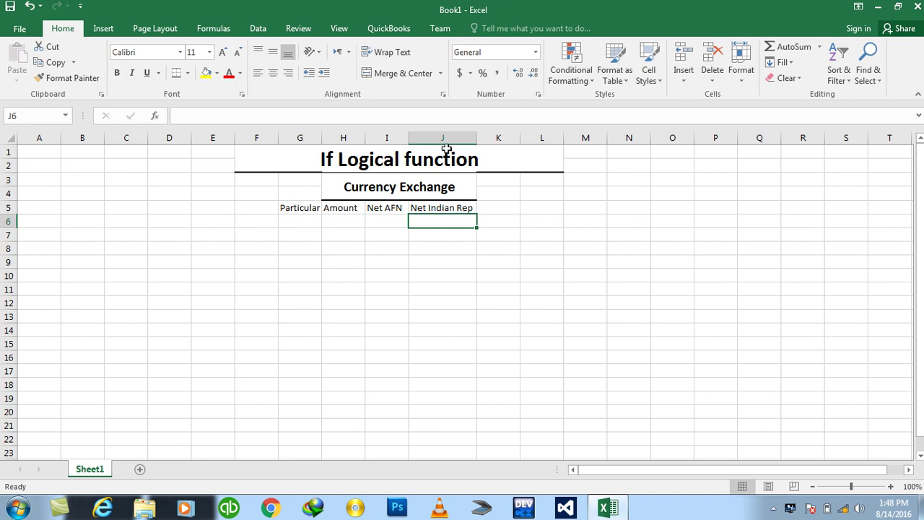
{"action": "left_click", "coordinate": [435, 206]}
{"action": "left_click_drag", "start_coordinate": [440, 208], "coordinate": [296, 208]}
{"action": "left_click", "coordinate": [273, 73]}
{"action": "left_click", "coordinate": [273, 52]}
{"action": "left_click", "coordinate": [117, 73]}
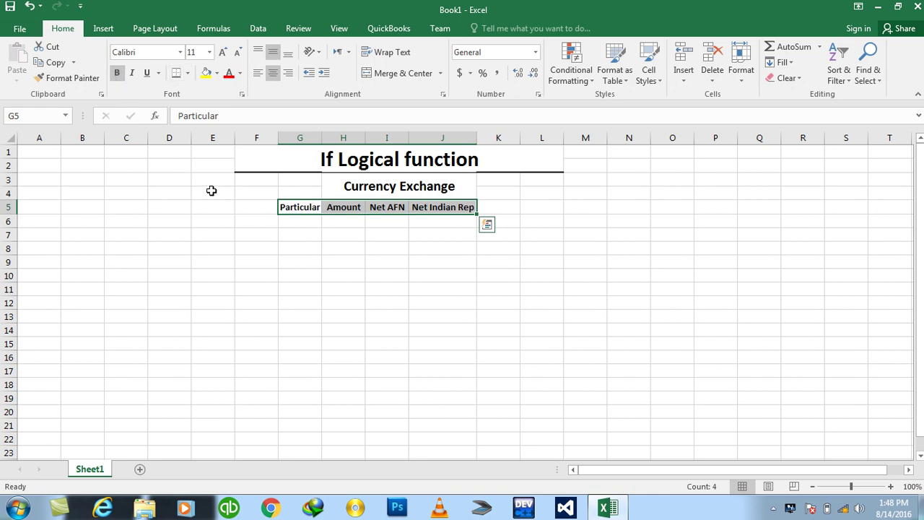
{"action": "left_click", "coordinate": [390, 221]}
Enter Dollar in G6 and leave the Amount cell H6 empty.
{"action": "left_click", "coordinate": [309, 222]}
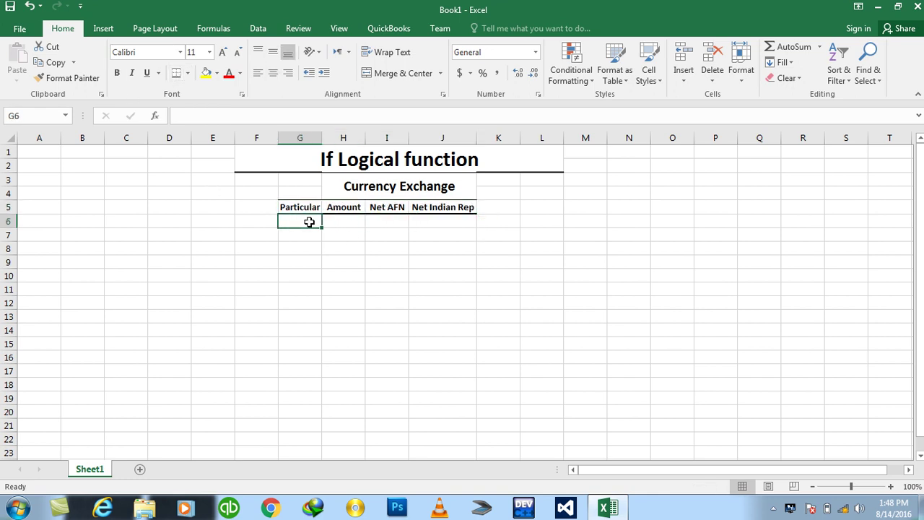
{"action": "type", "text": "Doll"}
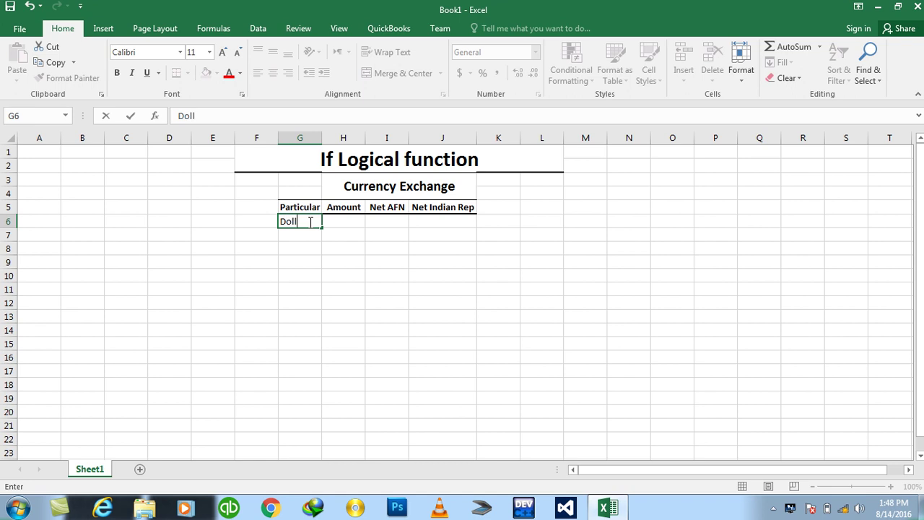
{"action": "type", "text": "a"}
{"action": "key", "text": "BackSpace"}
{"action": "type", "text": "ar"}
{"action": "key", "text": "Tab"}
{"action": "type", "text": "1"}
{"action": "key", "text": "Tab"}
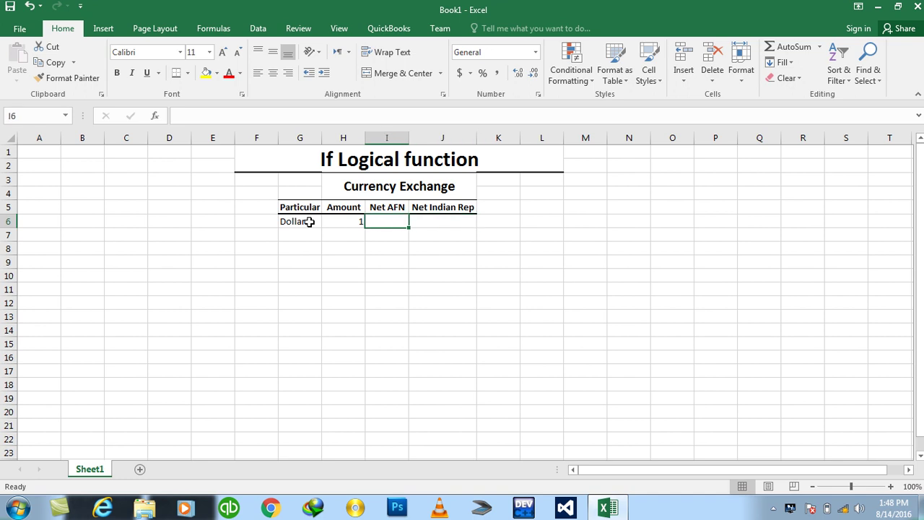
{"action": "key", "text": "Left"}
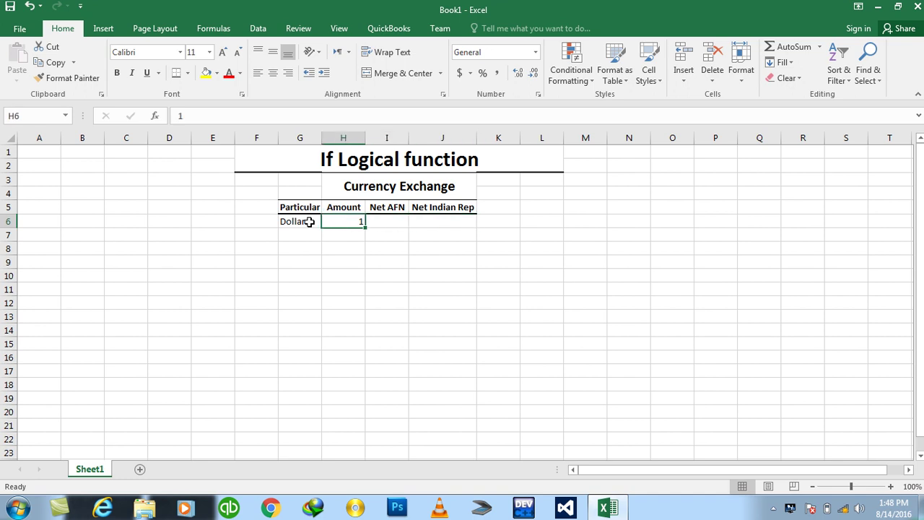
{"action": "key", "text": "Delete"}
{"action": "key", "text": "Right"}
{"action": "key", "text": "Right"}
{"action": "key", "text": "Right"}
{"action": "key", "text": "Right"}
{"action": "key", "text": "Right"}
{"action": "key", "text": "Right"}
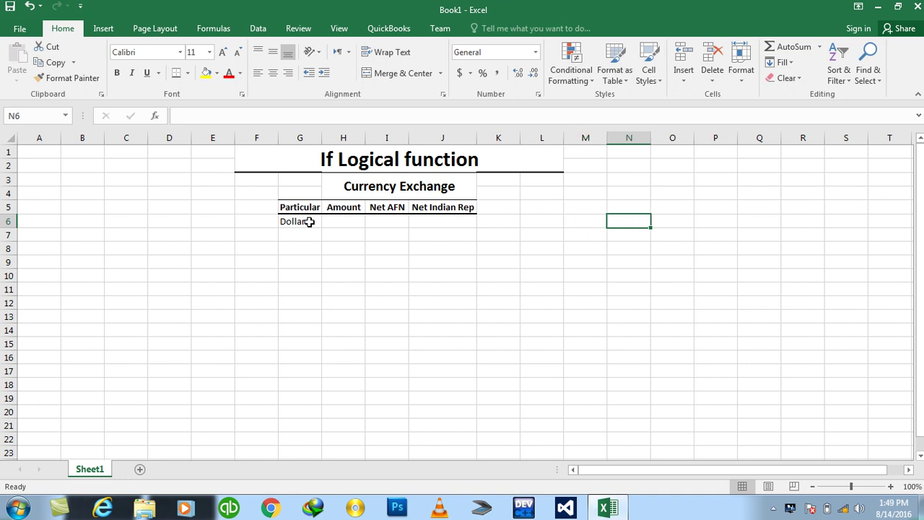
Enter the rate table headings Parti and Rate in M6:N6.
{"action": "type", "text": "Rate"}
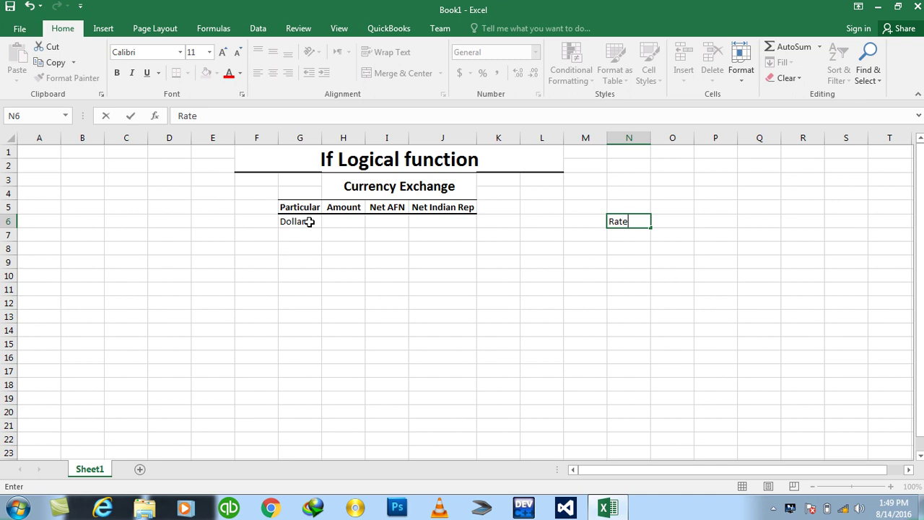
{"action": "key", "text": "Left"}
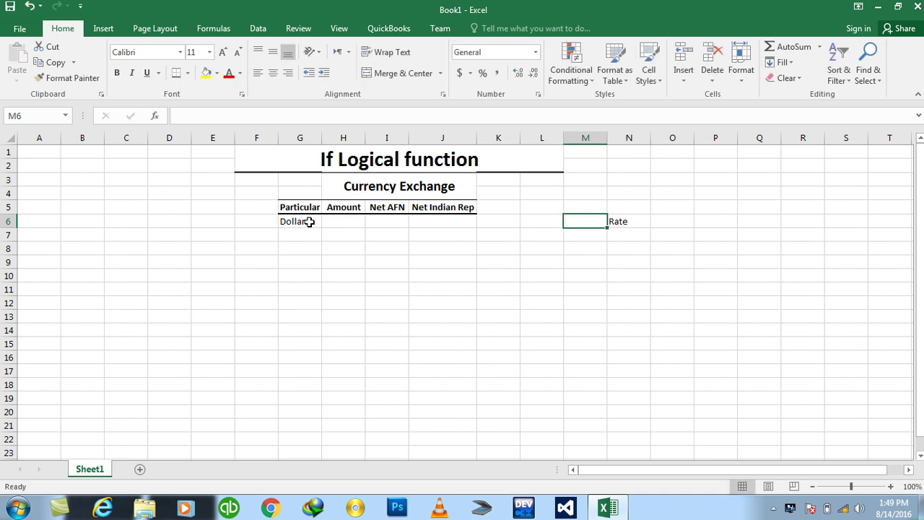
{"action": "type", "text": "Part"}
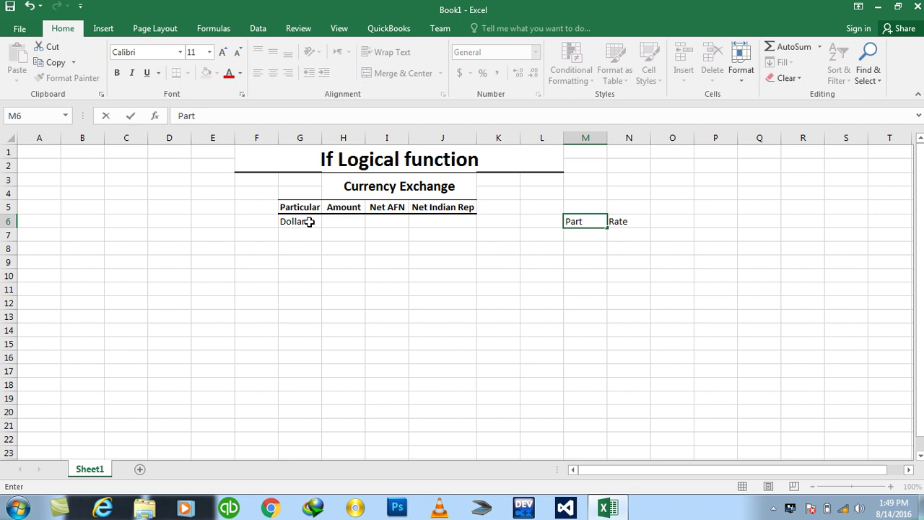
{"action": "key", "text": "Right"}
{"action": "key", "text": "Left"}
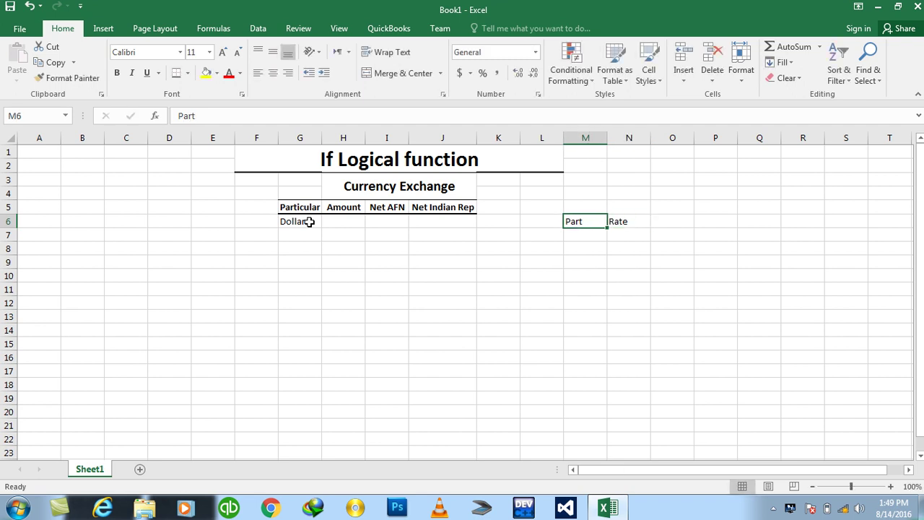
{"action": "key", "text": "F2"}
{"action": "type", "text": "i"}
{"action": "key", "text": "Return"}
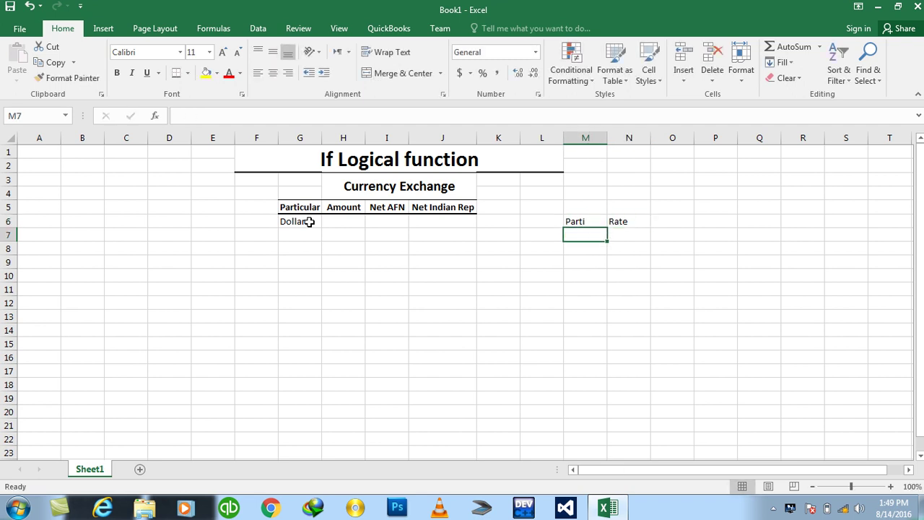
List the currencies Dollar, Erro and Pound under Parti.
{"action": "type", "text": "Dollar"}
{"action": "key", "text": "Return"}
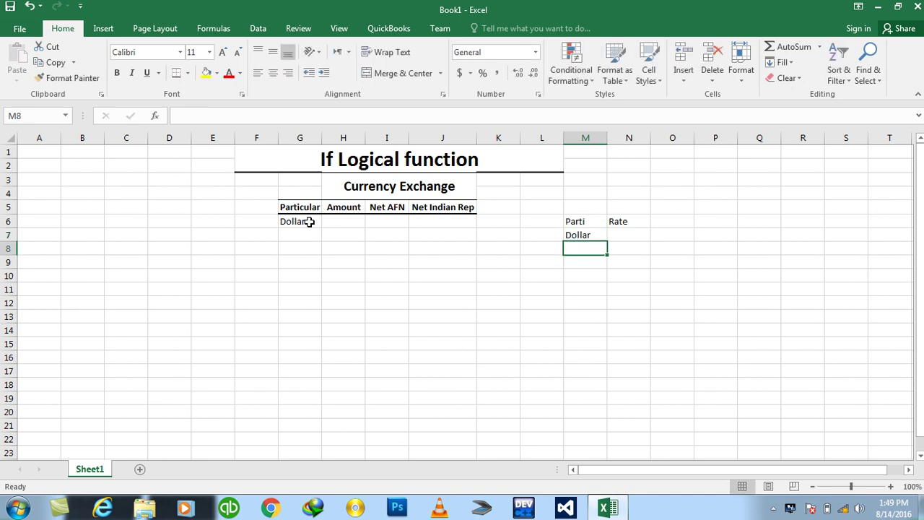
{"action": "type", "text": "Erro"}
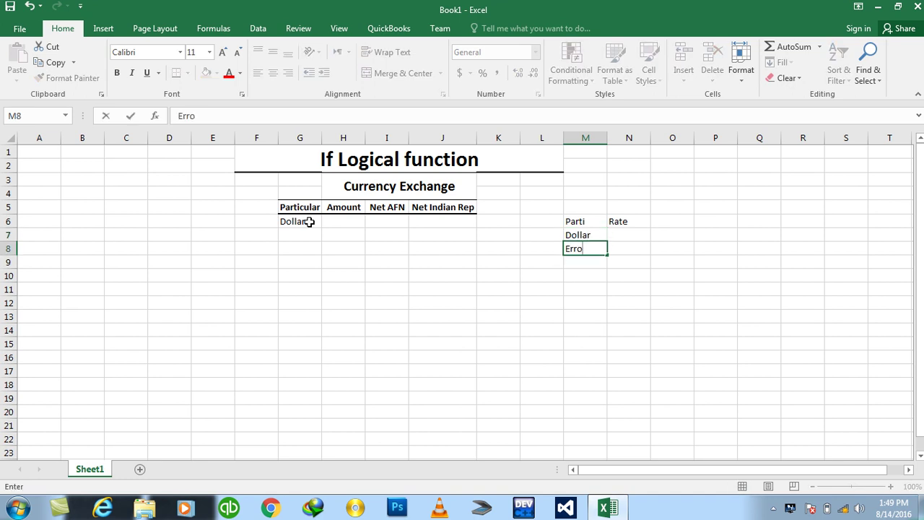
{"action": "key", "text": "Return"}
{"action": "type", "text": "Pound"}
{"action": "key", "text": "Return"}
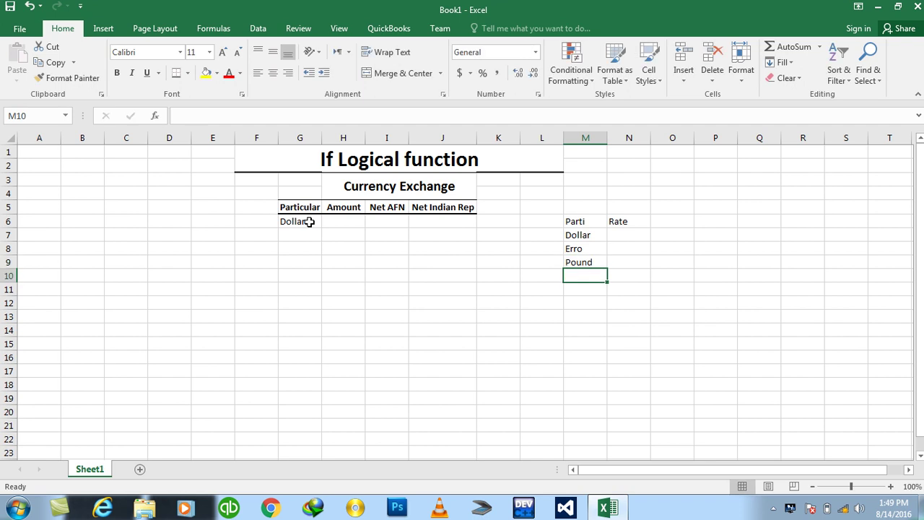
Add the AFN and IndiN r headings beside Rate.
{"action": "key", "text": "Right"}
{"action": "key", "text": "Up"}
{"action": "key", "text": "Up"}
{"action": "key", "text": "Up"}
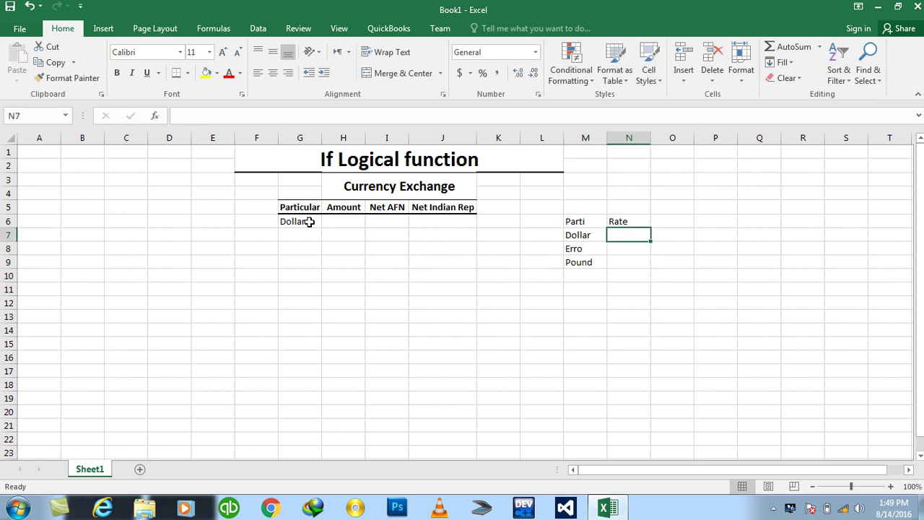
{"action": "key", "text": "Right"}
{"action": "key", "text": "Up"}
{"action": "key", "text": "Left"}
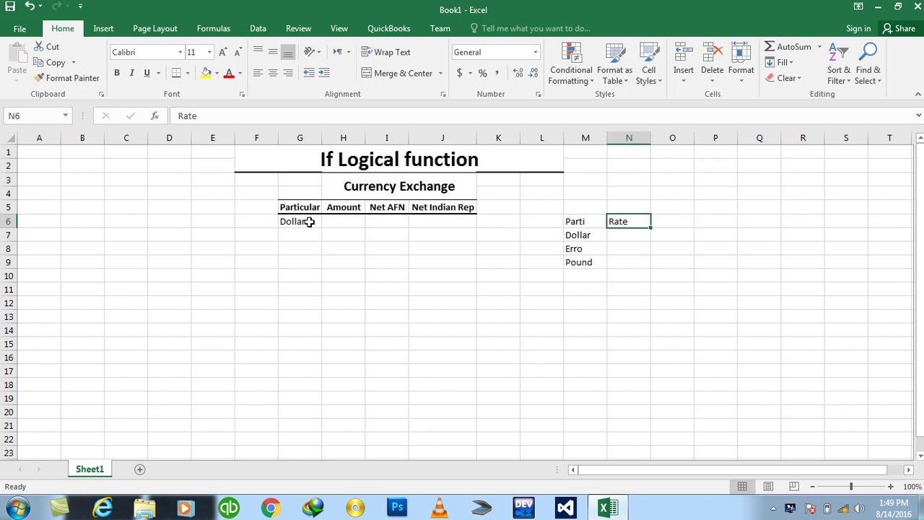
{"action": "key", "text": "Right"}
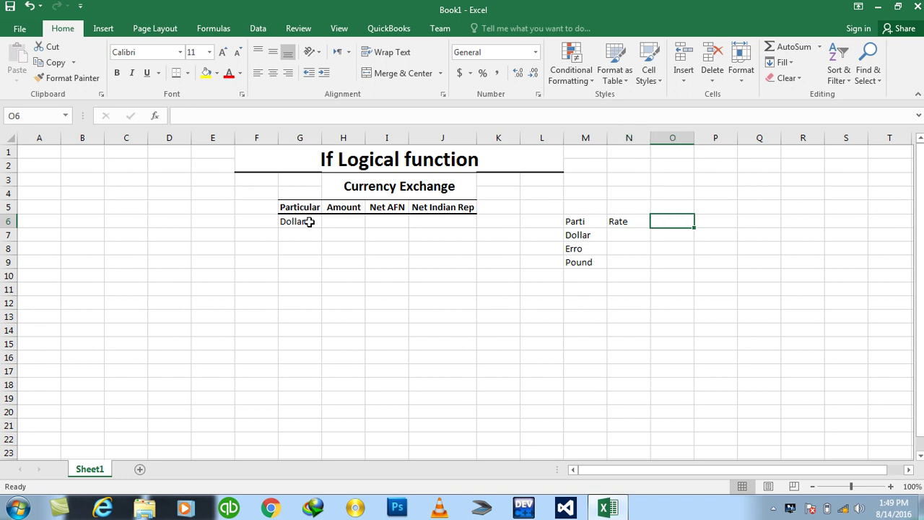
{"action": "type", "text": "AFN"}
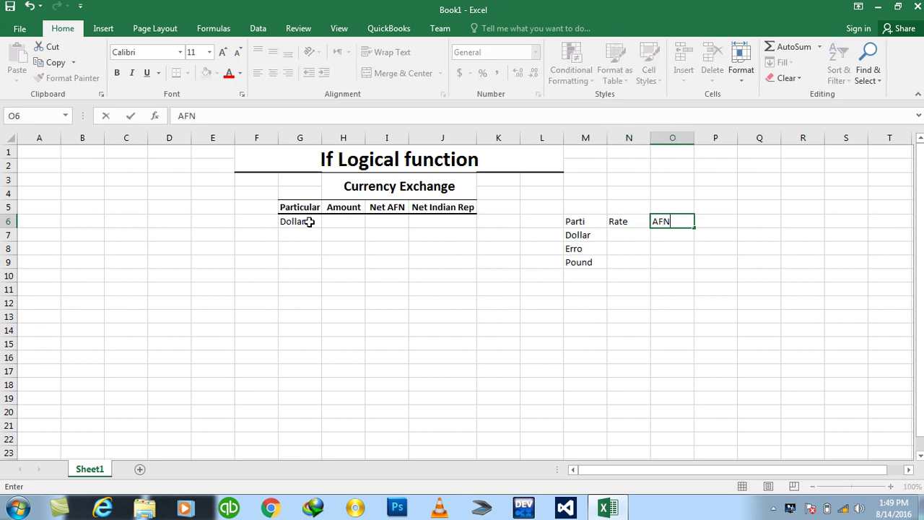
{"action": "key", "text": "Tab"}
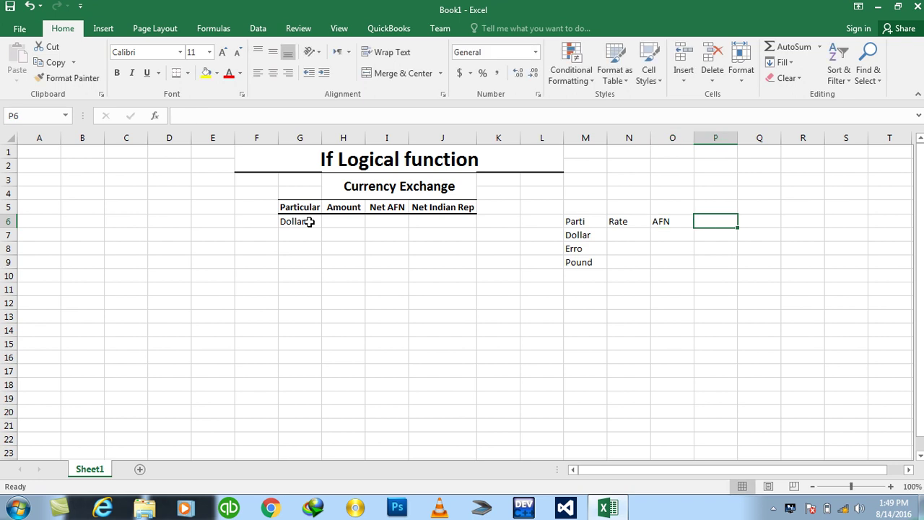
{"action": "type", "text": "Indi"}
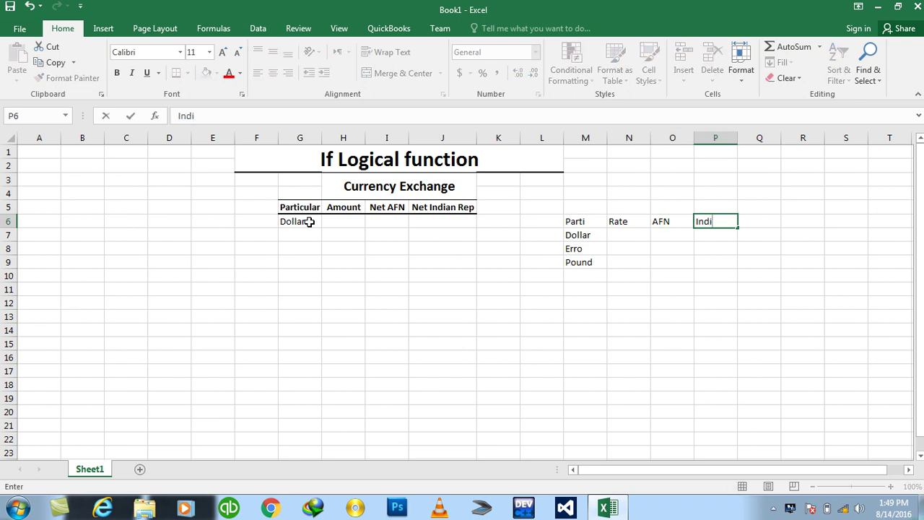
{"action": "type", "text": "N r"}
{"action": "key", "text": "Return"}
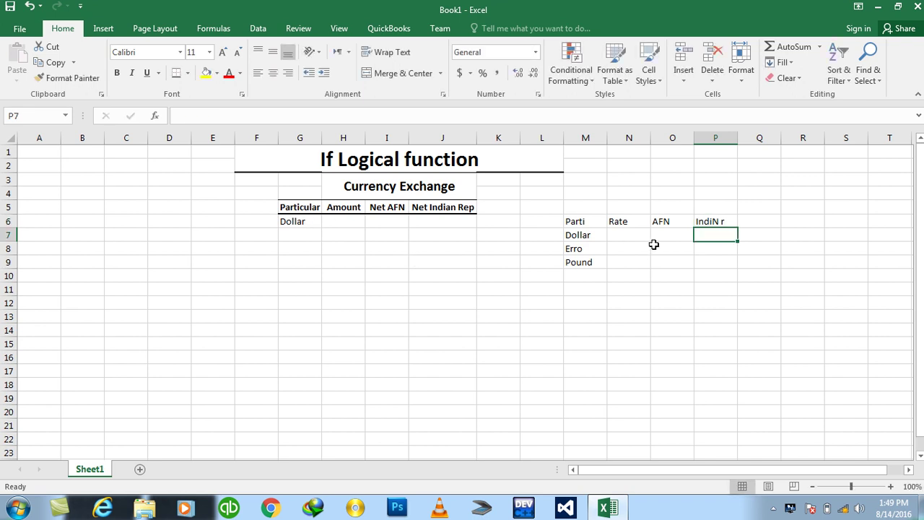
Enter a Rate of 1 for the currencies.
{"action": "left_click", "coordinate": [642, 238]}
{"action": "key", "text": "Return"}
{"action": "type", "text": "1"}
{"action": "key", "text": "Return"}
{"action": "key", "text": "Up"}
{"action": "key", "text": "Return"}
{"action": "type", "text": "1"}
{"action": "key", "text": "Tab"}
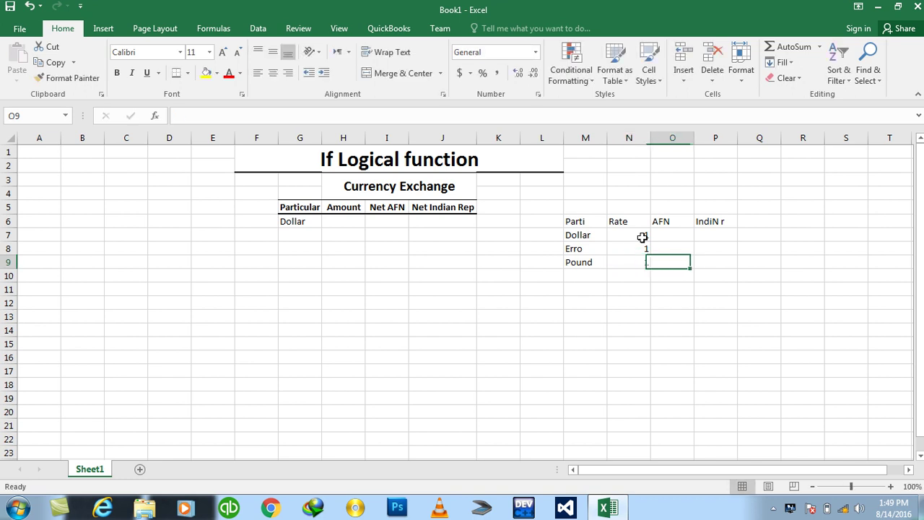
{"action": "key", "text": "Up"}
{"action": "key", "text": "Up"}
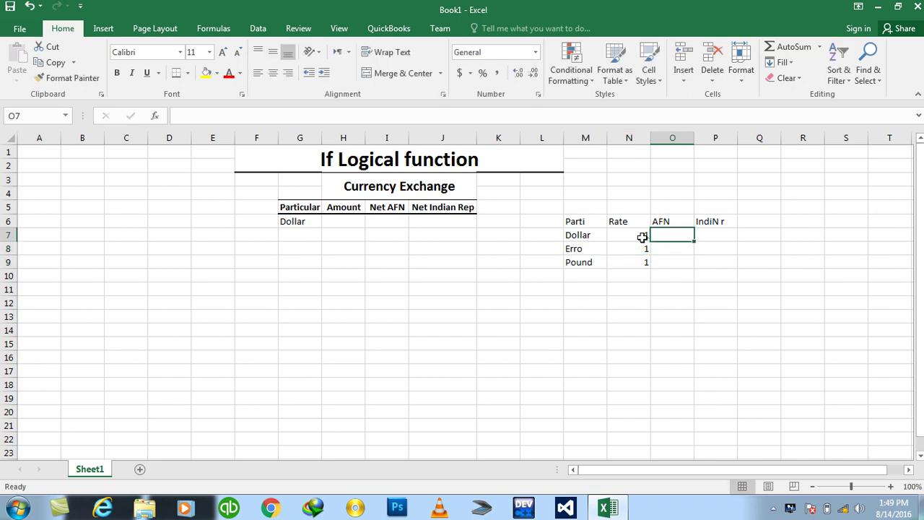
Fill AFN values 68.5, 75, 90 and IndiN r values 50, 65, 80 for Dollar, Erro, Pound.
{"action": "type", "text": "68."}
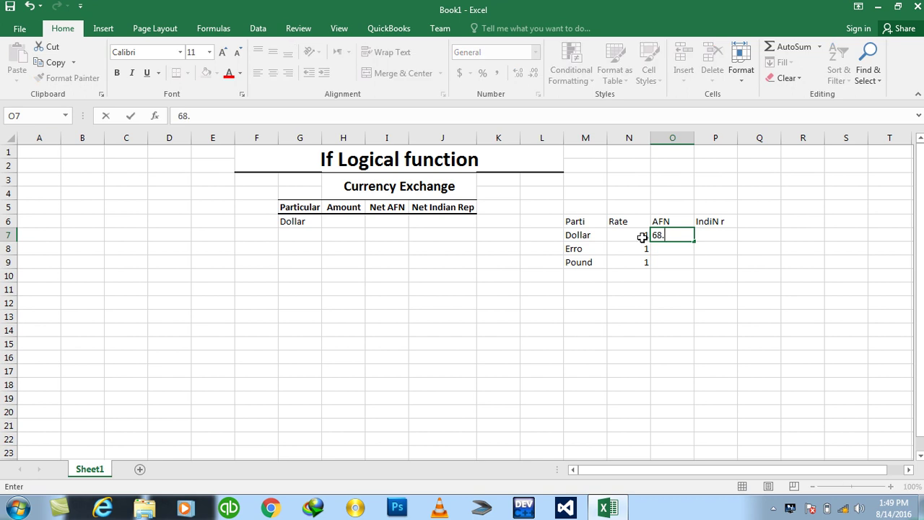
{"action": "type", "text": "5"}
{"action": "key", "text": "Tab"}
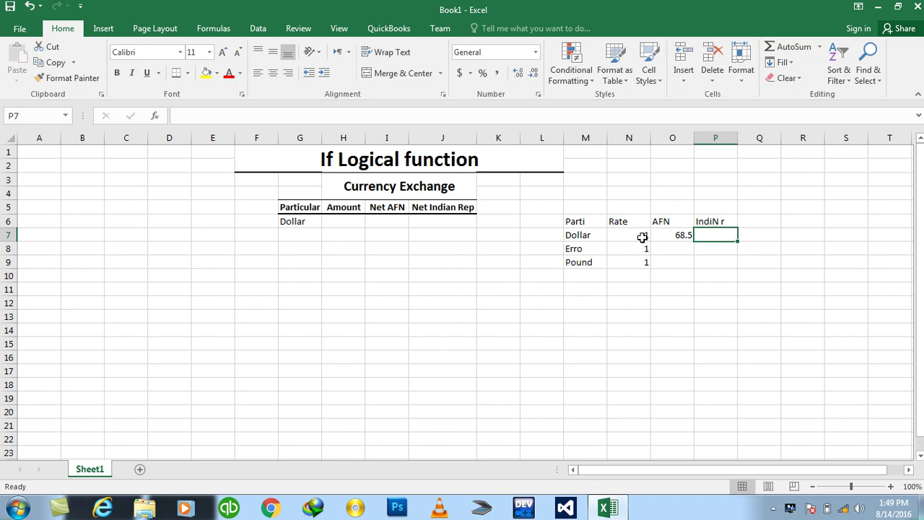
{"action": "type", "text": "50"}
{"action": "key", "text": "Return"}
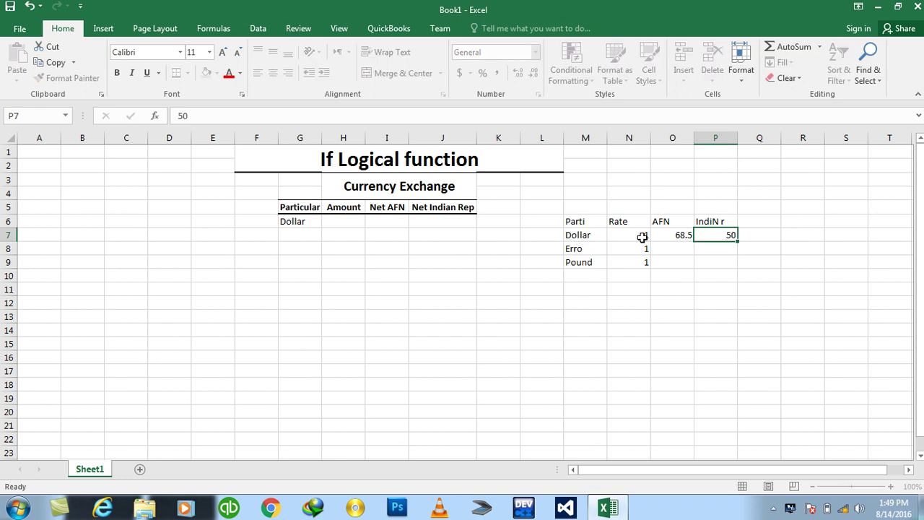
{"action": "key", "text": "Left"}
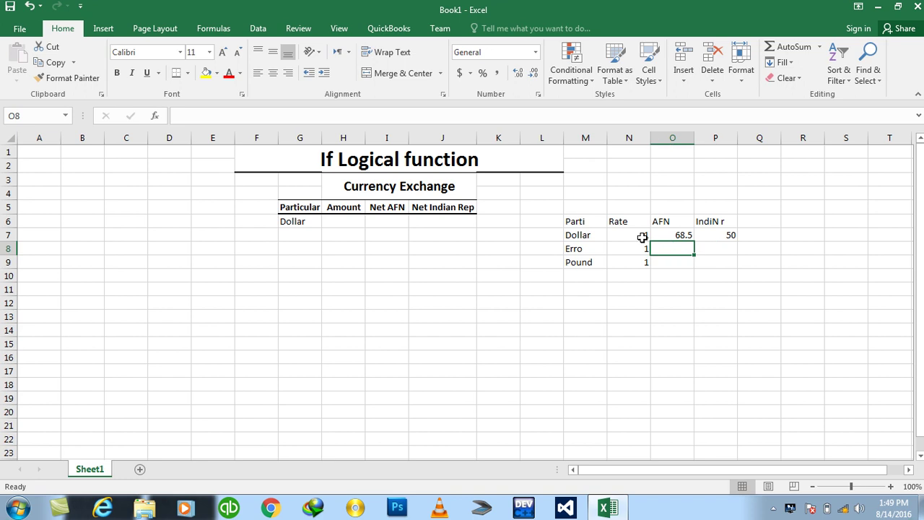
{"action": "type", "text": "7"}
{"action": "type", "text": "5"}
{"action": "key", "text": "Tab"}
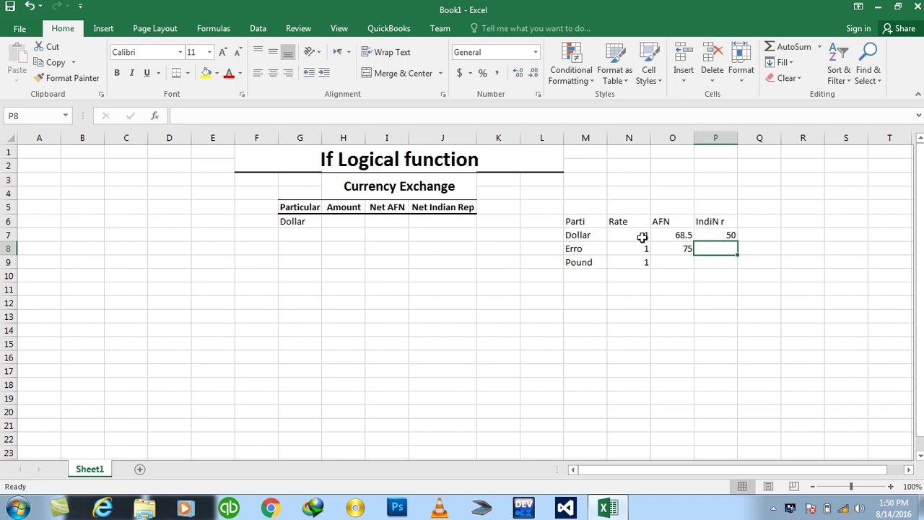
{"action": "type", "text": "65"}
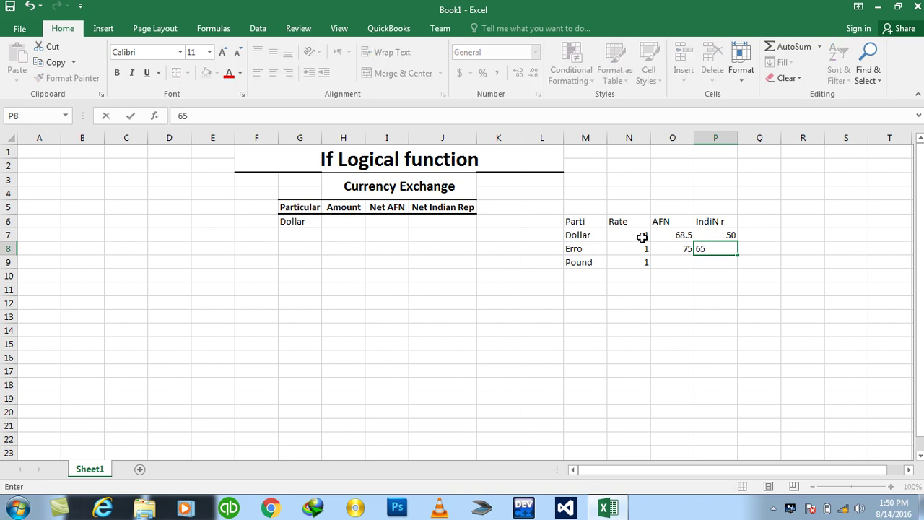
{"action": "key", "text": "Return"}
{"action": "key", "text": "Left"}
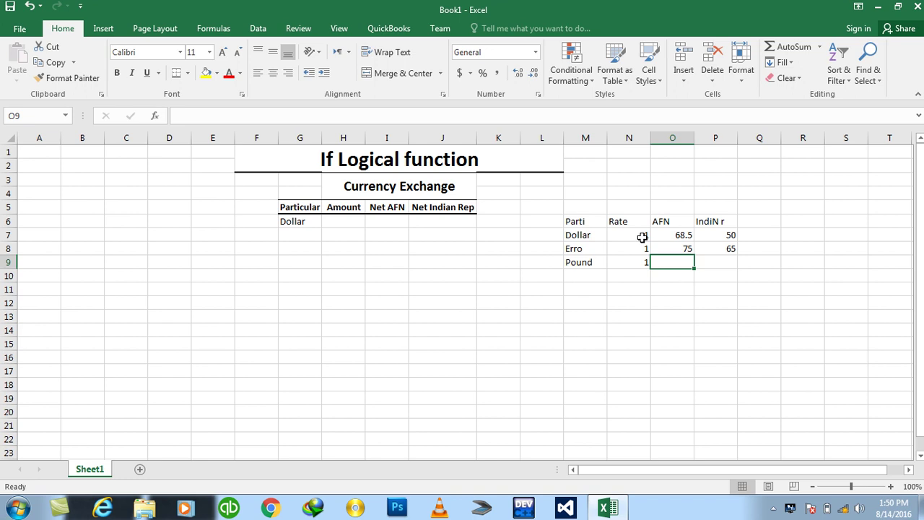
{"action": "type", "text": "90"}
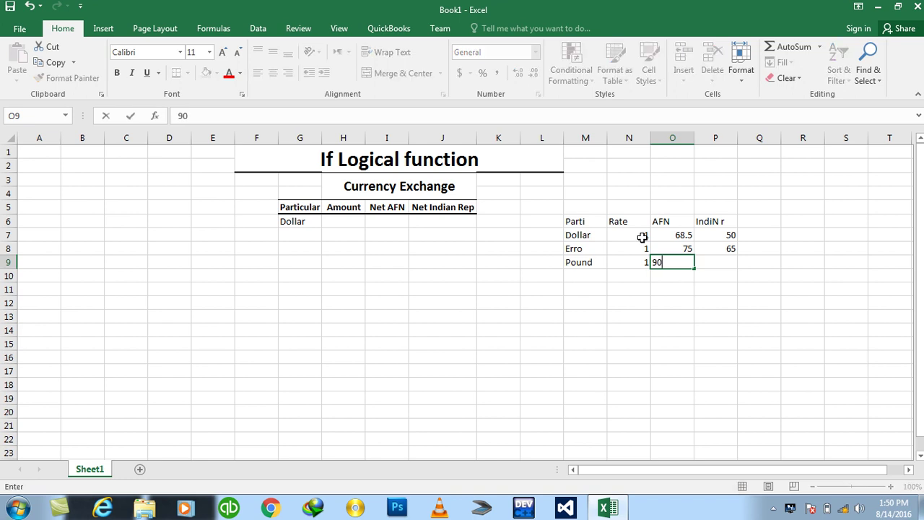
{"action": "key", "text": "Right"}
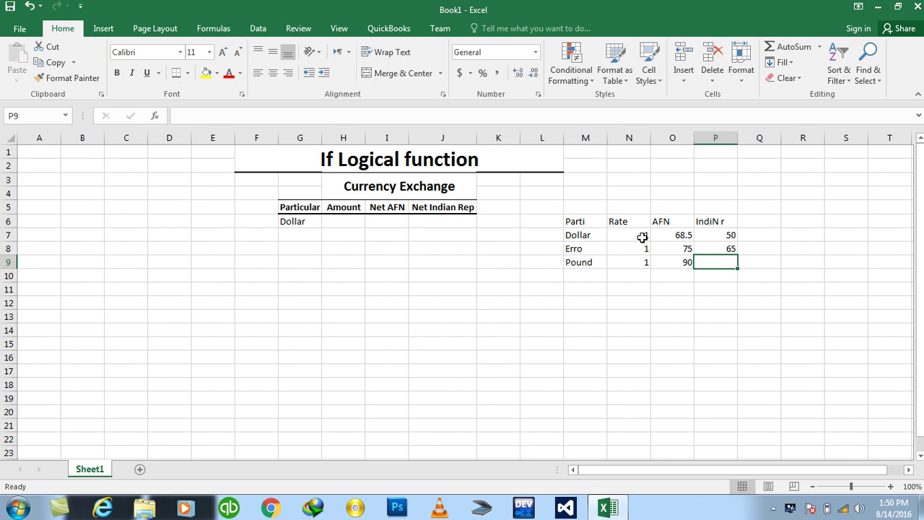
{"action": "type", "text": "80"}
{"action": "key", "text": "Return"}
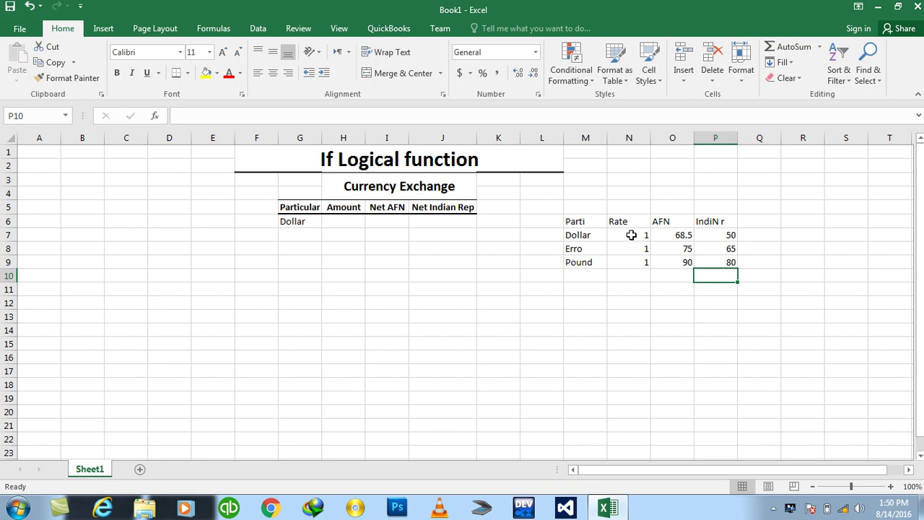
Start a nested IF in I6 multiplying H6 by 86.5 when G6 is Dollar.
{"action": "left_click", "coordinate": [384, 221]}
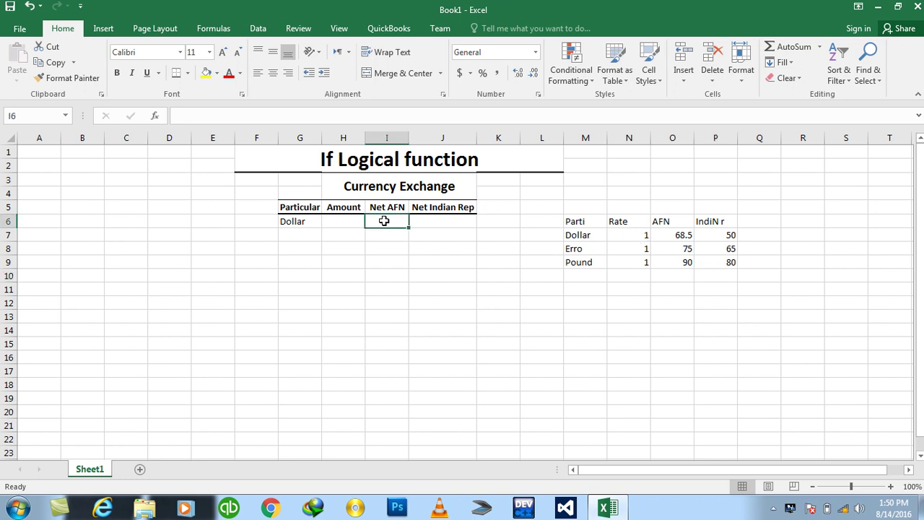
{"action": "type", "text": "=IF"}
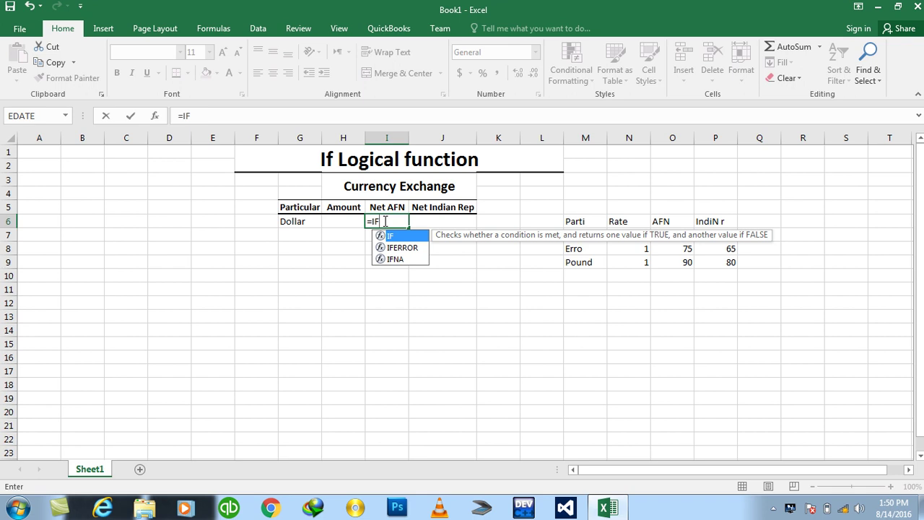
{"action": "type", "text": "("}
{"action": "key", "text": "Left"}
{"action": "key", "text": "Left"}
{"action": "type", "text": "=\"dOLLA"}
{"action": "key", "text": "BackSpace"}
{"action": "key", "text": "BackSpace"}
{"action": "key", "text": "BackSpace"}
{"action": "key", "text": "BackSpace"}
{"action": "key", "text": "BackSpace"}
{"action": "type", "text": "Dollae"}
{"action": "type", "text": "\","}
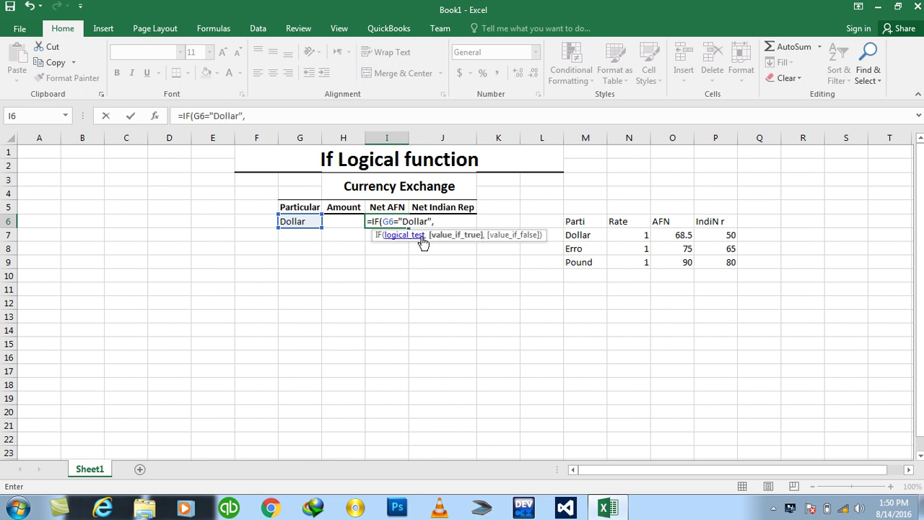
{"action": "left_click", "coordinate": [338, 221]}
{"action": "type", "text": "*86.5,if("}
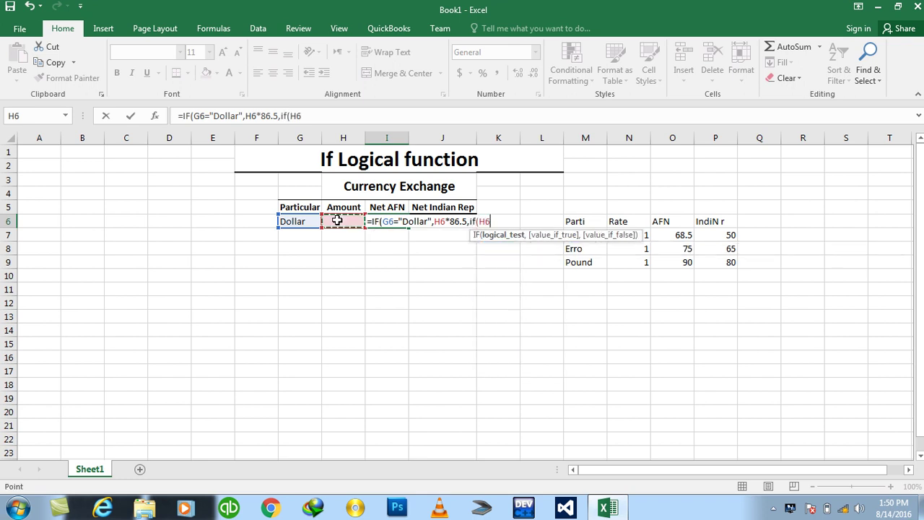
Add the Pound (×90) and Erro (×75) branches, defaulting to 0.
{"action": "left_click", "coordinate": [312, 222]}
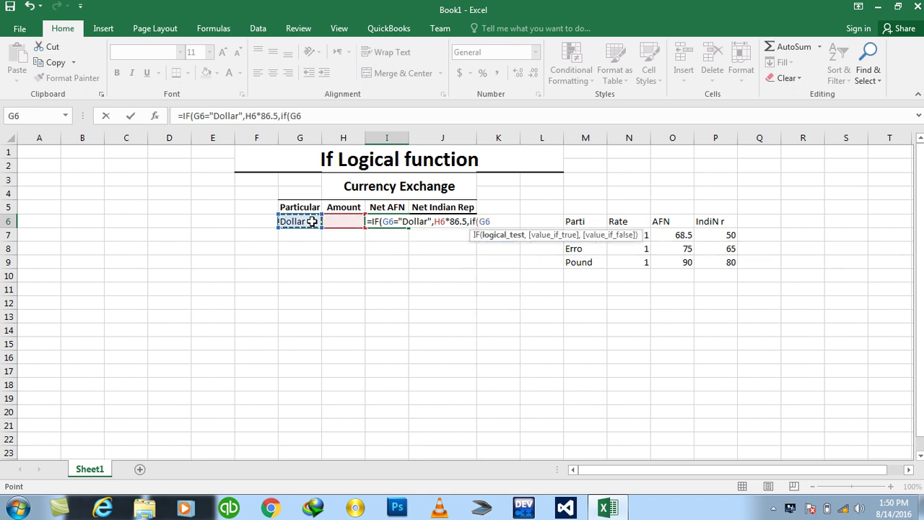
{"action": "type", "text": "=\"Pound\","}
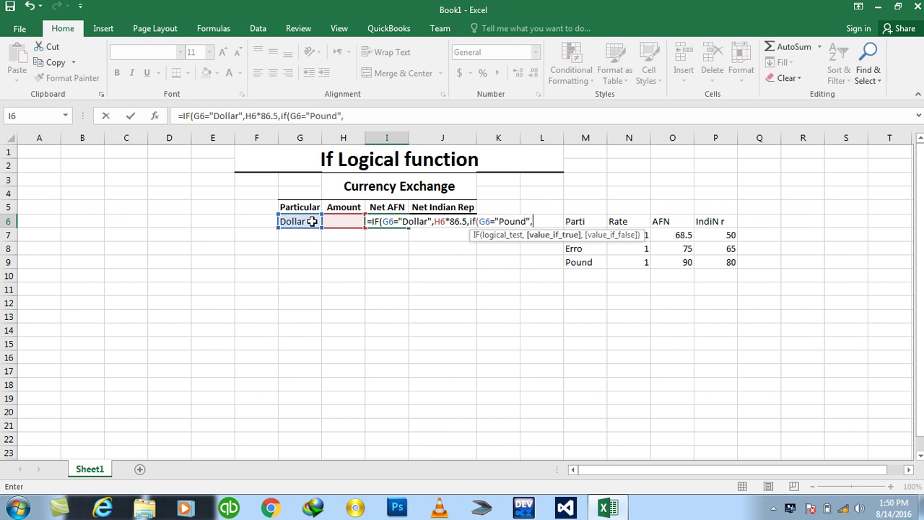
{"action": "left_click", "coordinate": [334, 223]}
{"action": "type", "text": "*"}
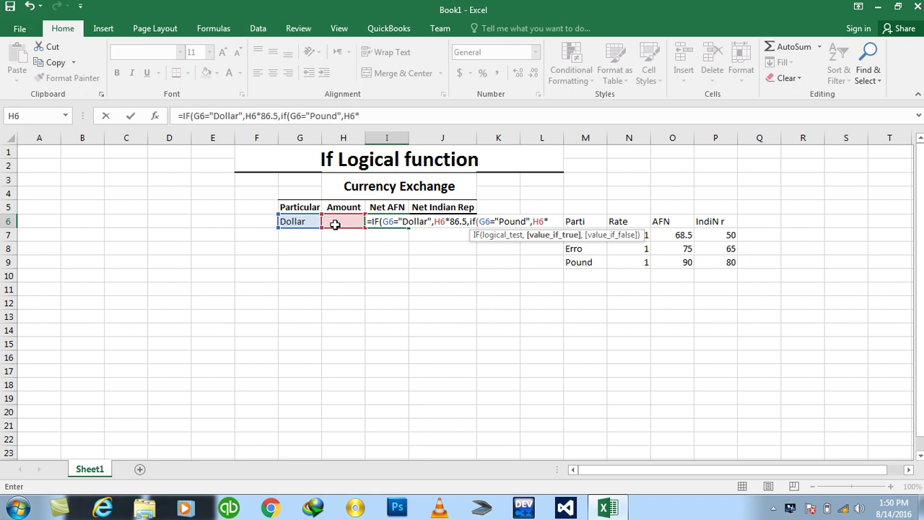
{"action": "type", "text": "90"}
{"action": "type", "text": ",if("}
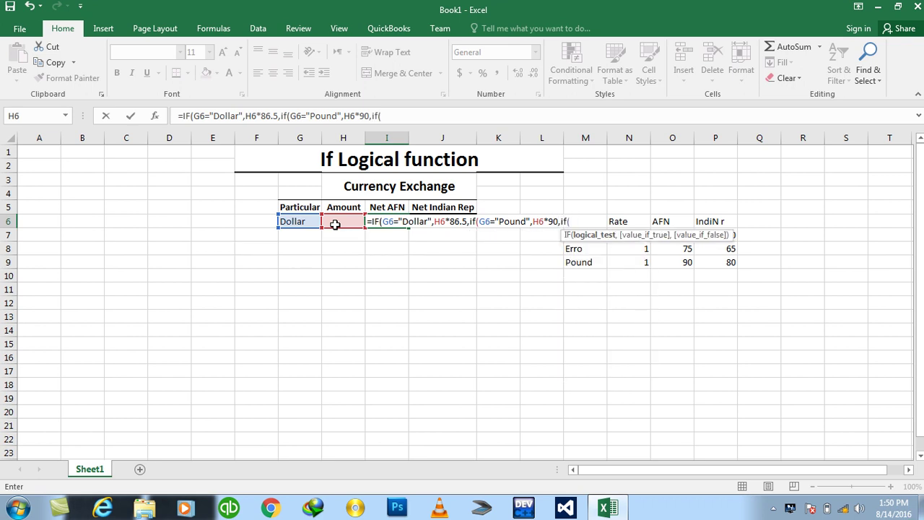
{"action": "left_click", "coordinate": [310, 221]}
{"action": "type", "text": "=\""}
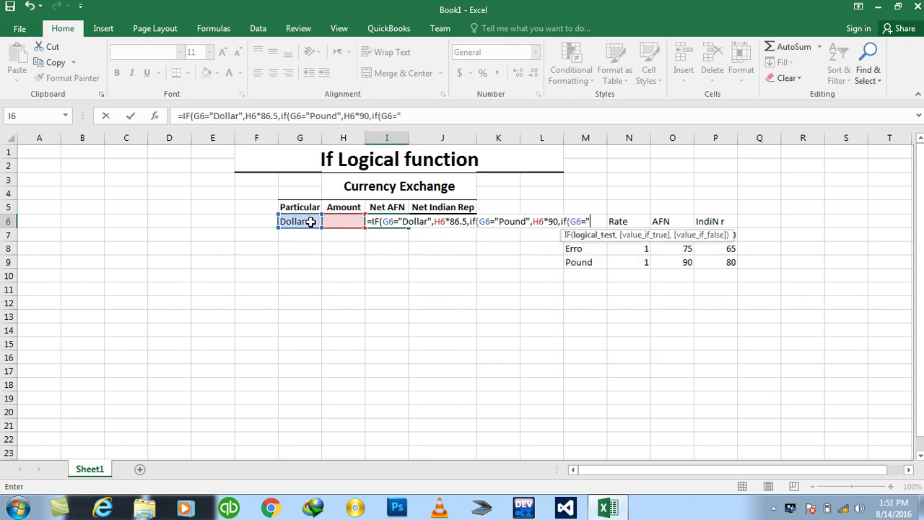
{"action": "type", "text": "Erro\","}
{"action": "left_click", "coordinate": [332, 221]}
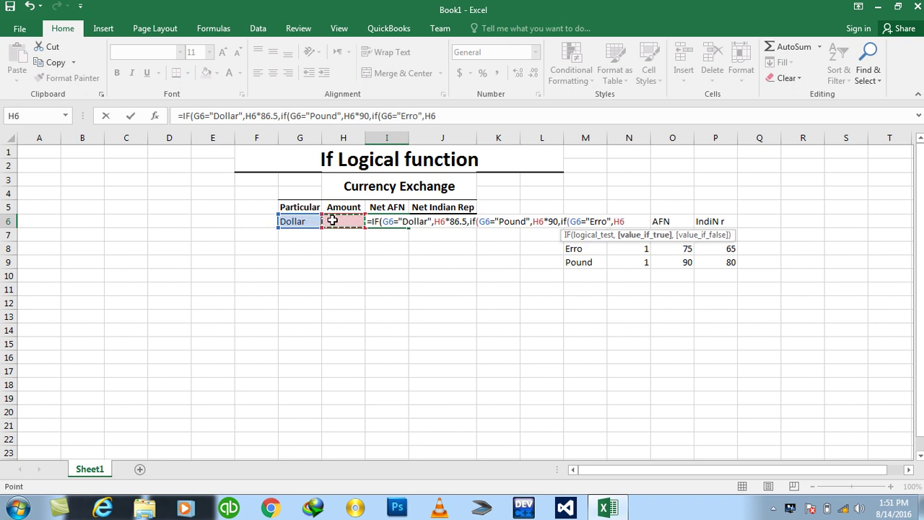
{"action": "type", "text": "*75,0)"}
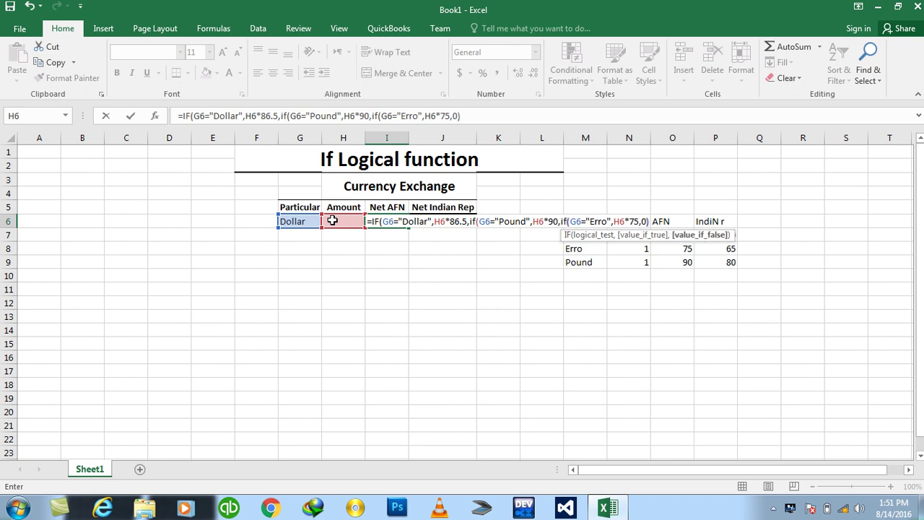
{"action": "type", "text": "))"}
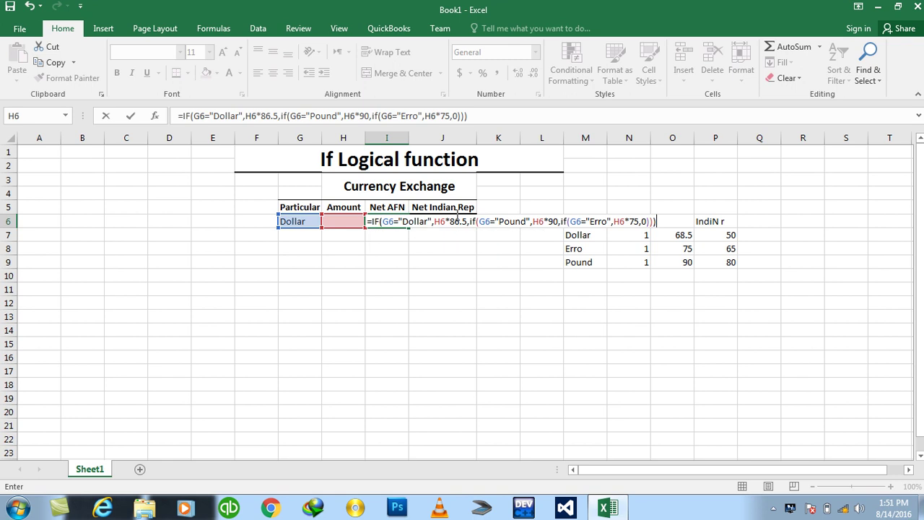
Correct the Dollar rate to 68.5 and commit the formula.
{"action": "left_click", "coordinate": [455, 221]}
{"action": "key", "text": "BackSpace"}
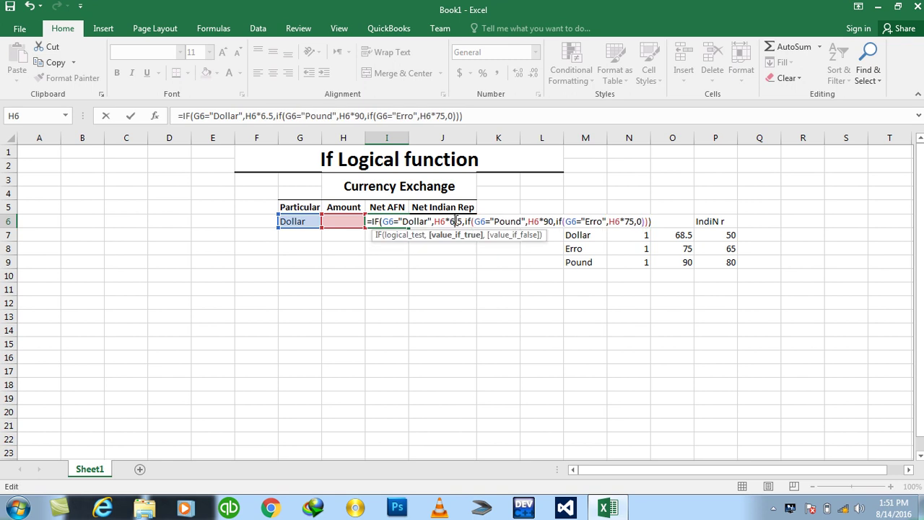
{"action": "type", "text": "8"}
{"action": "key", "text": "Return"}
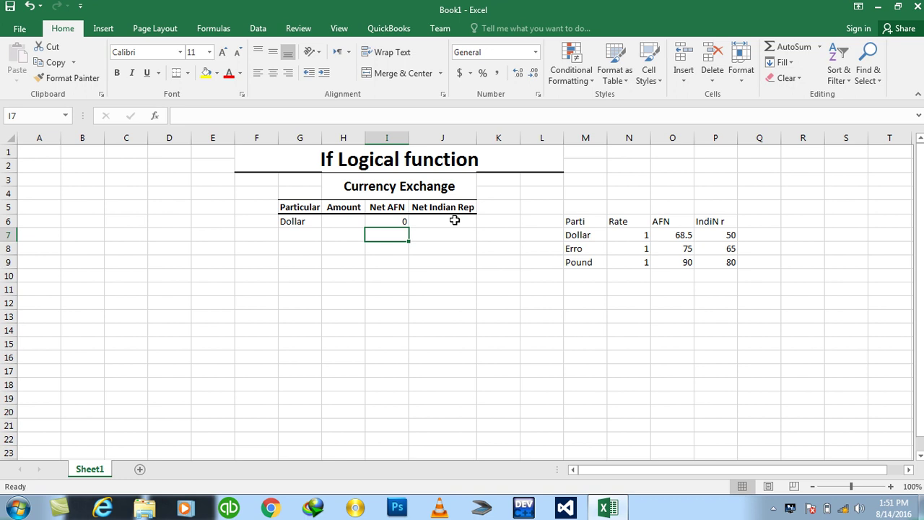
Fill the Net AFN formula from I6 down through I15.
{"action": "key", "text": "Up"}
{"action": "key", "text": "shift+Down"}
{"action": "key", "text": "shift+Down"}
{"action": "key", "text": "shift+Down"}
{"action": "key", "text": "shift+Down"}
{"action": "key", "text": "shift+Down"}
{"action": "key", "text": "shift+Down"}
{"action": "key", "text": "shift+Down"}
{"action": "key", "text": "shift+Down"}
{"action": "key", "text": "shift+Down"}
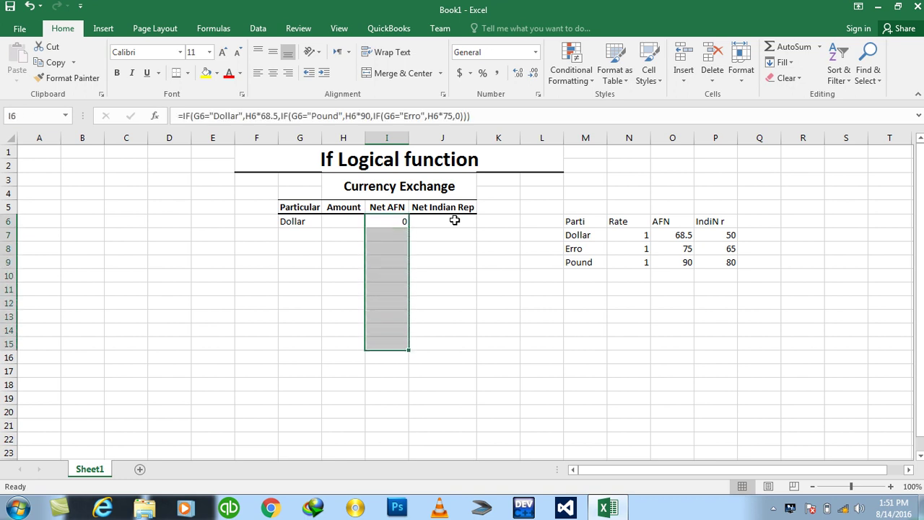
{"action": "key", "text": "ctrl+d"}
Start a nested IF in J6 that multiplies H6 by 50 when G6 is Dollar.
{"action": "left_click", "coordinate": [455, 220]}
{"action": "type", "text": "=if("}
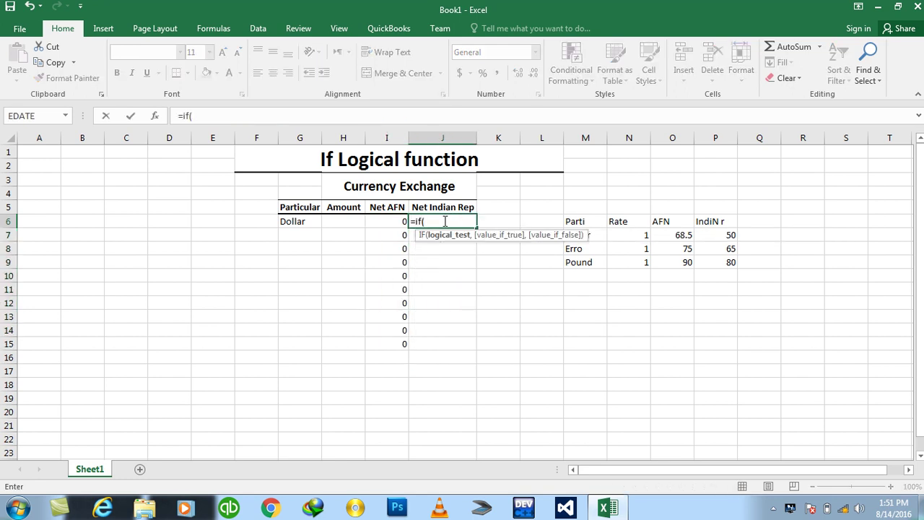
{"action": "left_click", "coordinate": [297, 221]}
{"action": "type", "text": "=\"Dollar"}
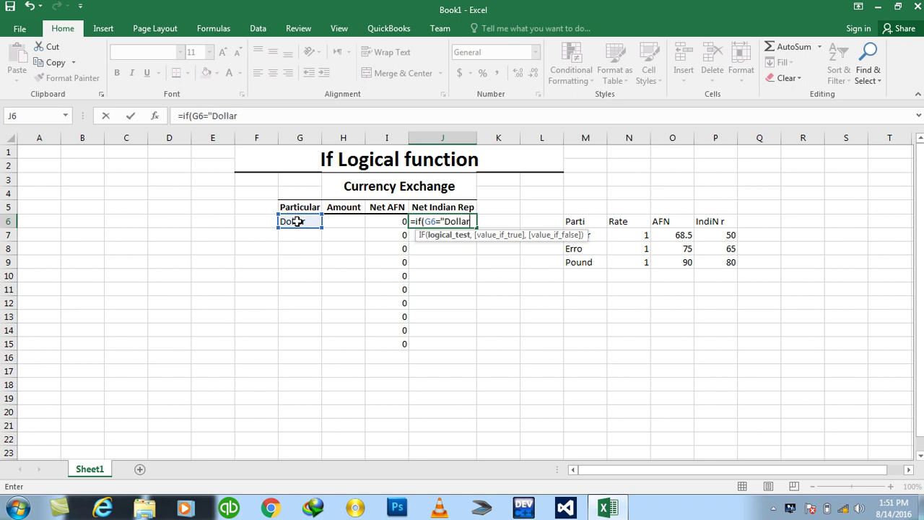
{"action": "type", "text": "\","}
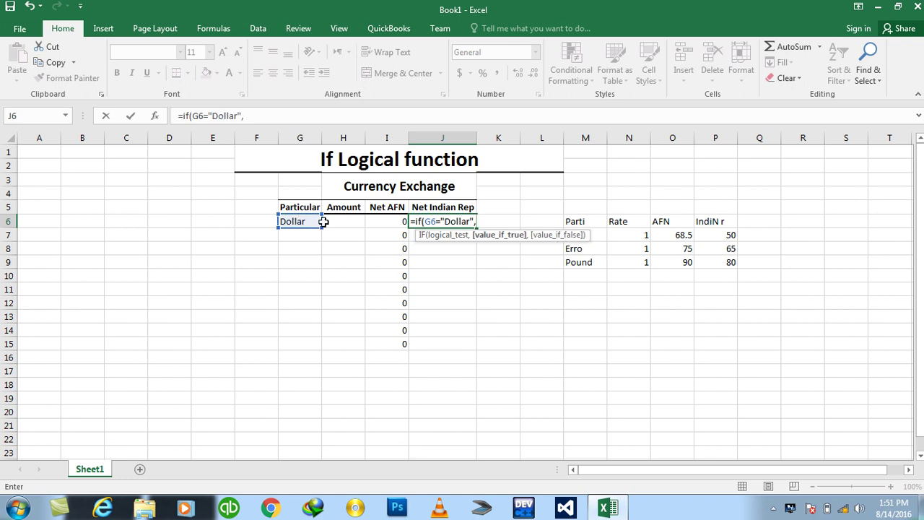
{"action": "left_click", "coordinate": [338, 221]}
{"action": "type", "text": "*"}
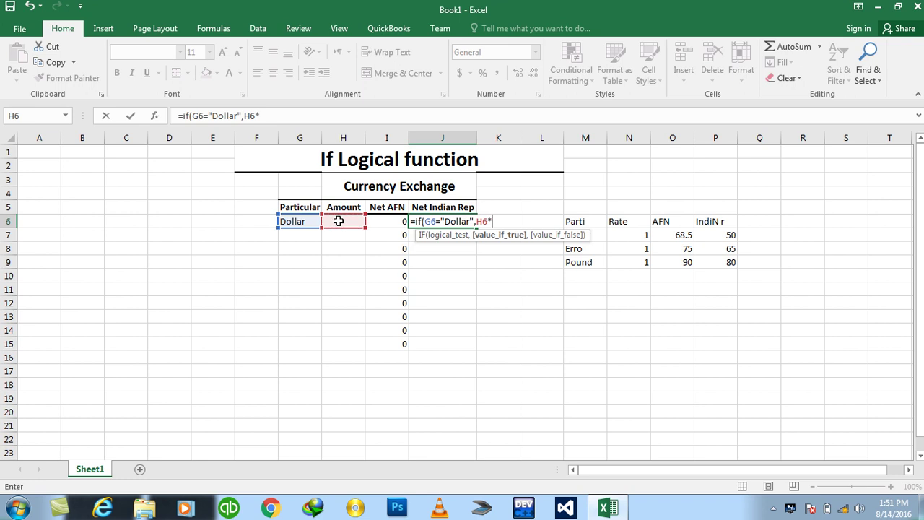
{"action": "type", "text": "50,"}
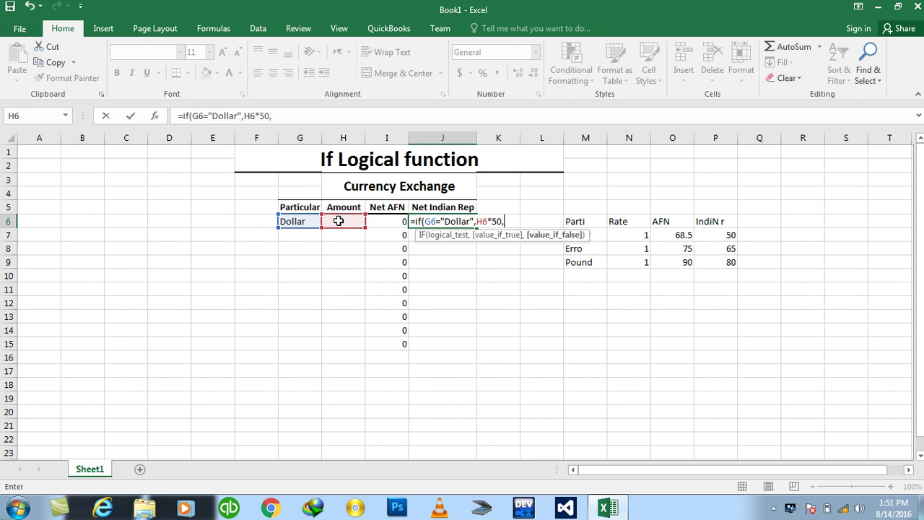
{"action": "type", "text": "if("}
Add the Erro (H6*65) and Pound (H6*80) branches, defaulting to 0.
{"action": "left_click", "coordinate": [312, 221]}
{"action": "type", "text": "=\""}
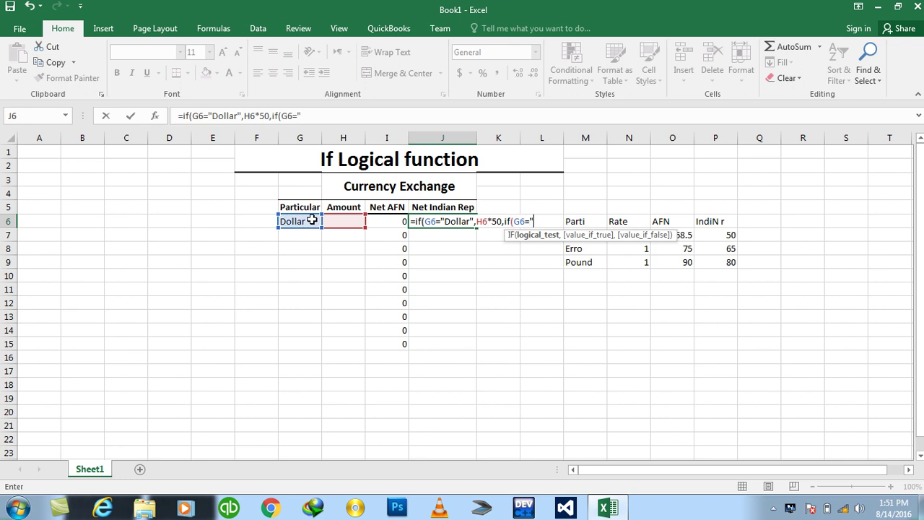
{"action": "type", "text": "Erro\","}
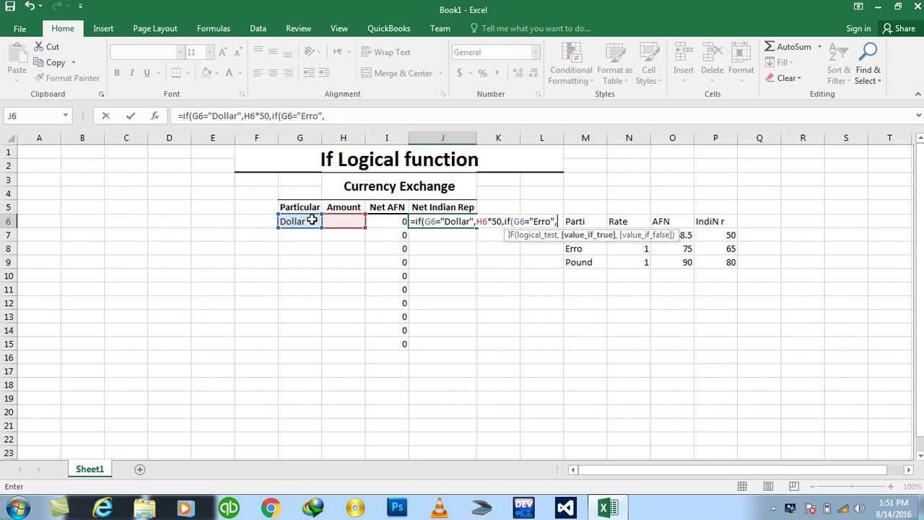
{"action": "left_click", "coordinate": [335, 221]}
{"action": "type", "text": "*65,if("}
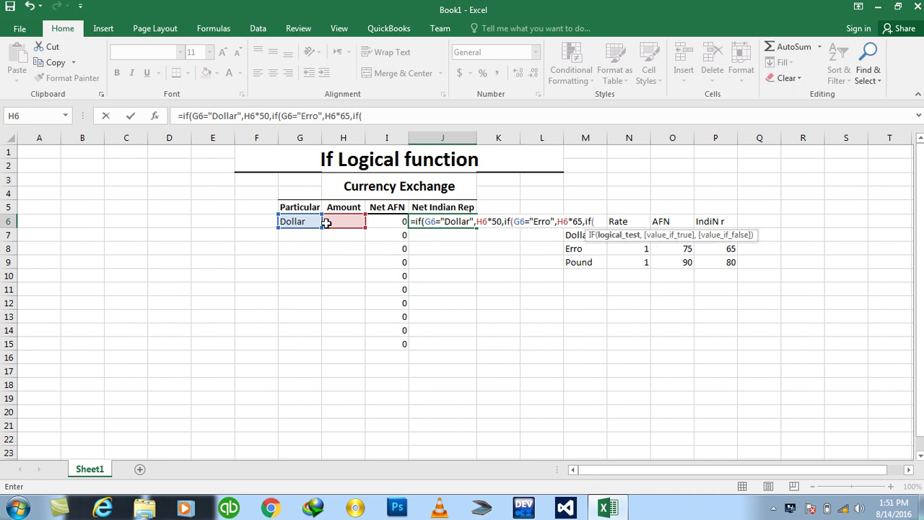
{"action": "left_click", "coordinate": [308, 221]}
{"action": "type", "text": "=\""}
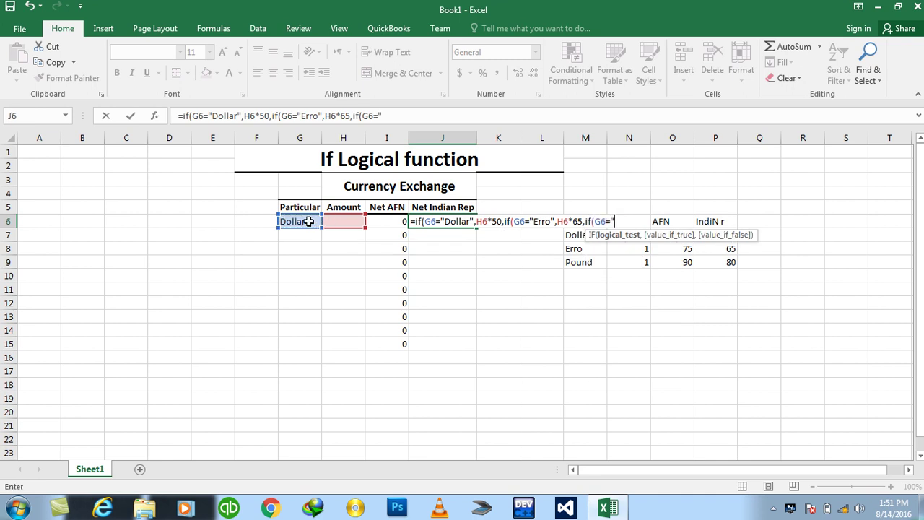
{"action": "type", "text": "Pound\","}
{"action": "left_click", "coordinate": [337, 218]}
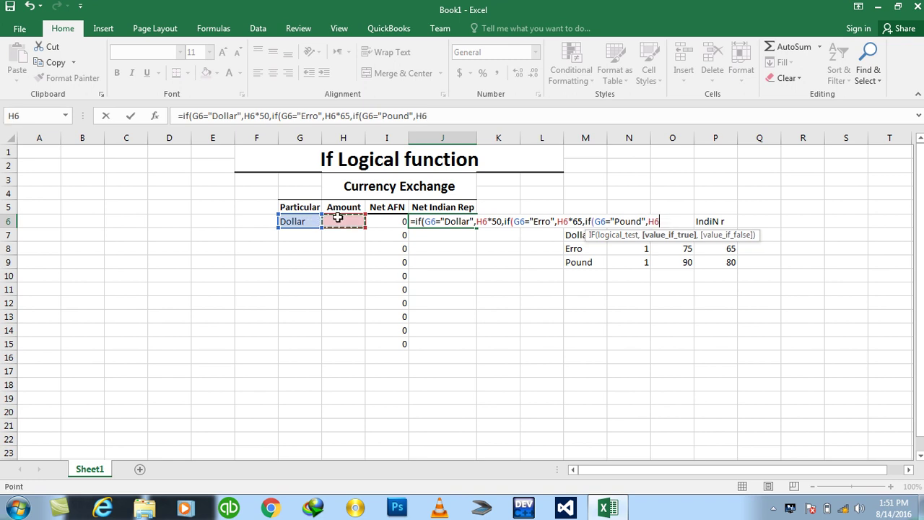
{"action": "type", "text": "*80,0"}
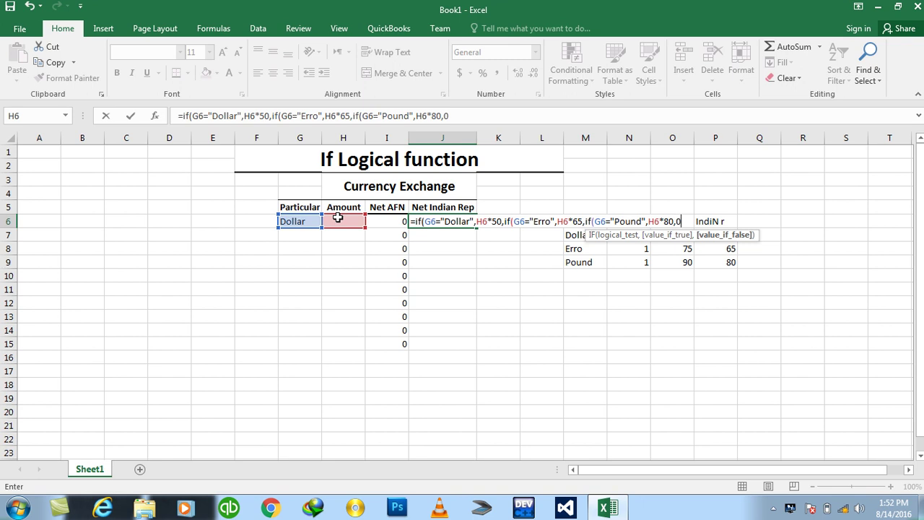
{"action": "type", "text": ")))"}
Commit the Net Indian Rep formula in J6 and fill it down to J15.
{"action": "key", "text": "ctrl+Return"}
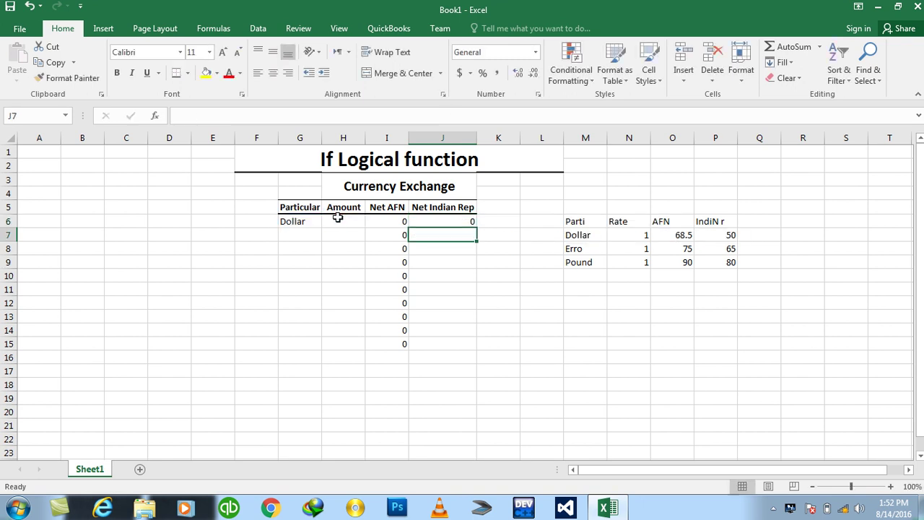
{"action": "key", "text": "shift+Down"}
{"action": "key", "text": "shift+Down"}
{"action": "key", "text": "shift+Down"}
{"action": "key", "text": "shift+Down"}
{"action": "key", "text": "shift+Down"}
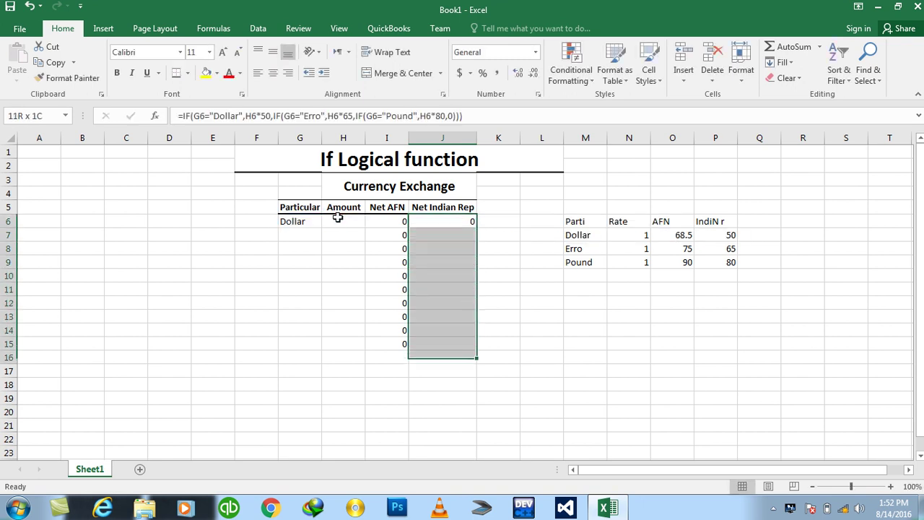
{"action": "key", "text": "ctrl+d"}
Test the formulas by entering amounts 1, 100, then 1000 in H6.
{"action": "key", "text": "Left"}
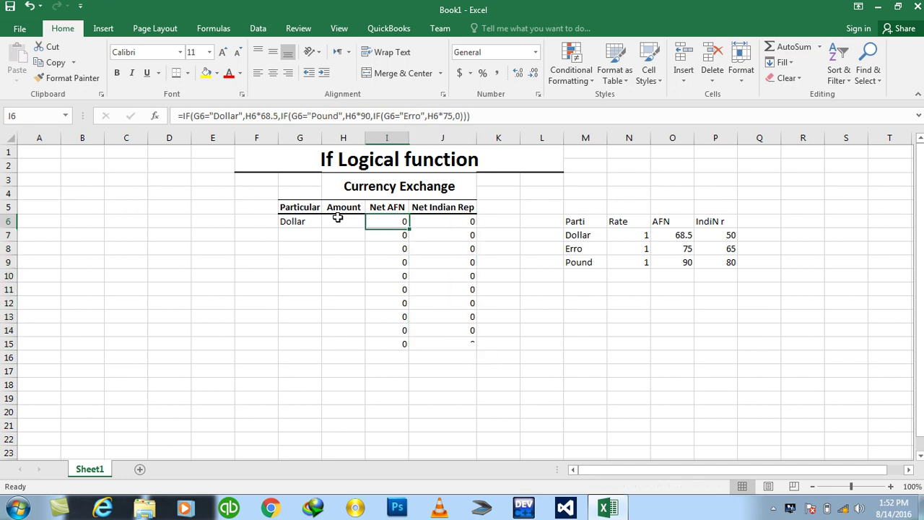
{"action": "key", "text": "Left"}
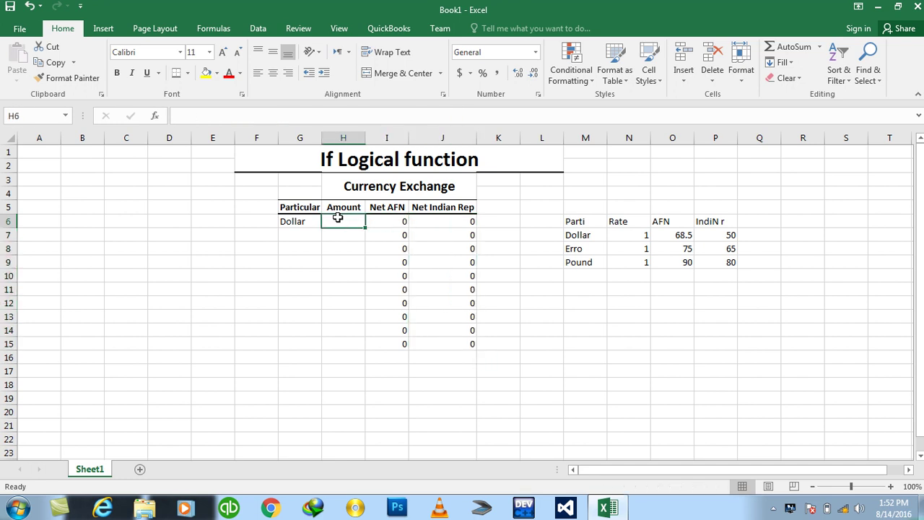
{"action": "type", "text": "1"}
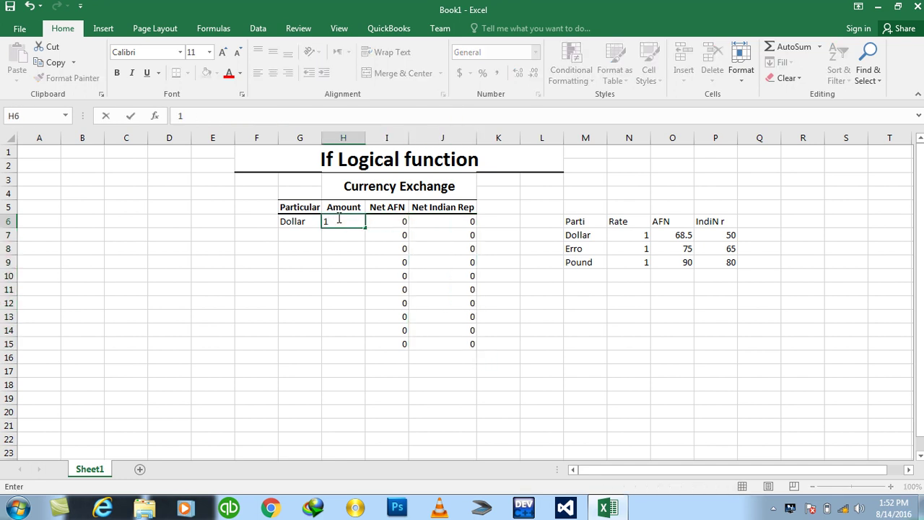
{"action": "key", "text": "Tab"}
{"action": "key", "text": "Down"}
{"action": "key", "text": "Down"}
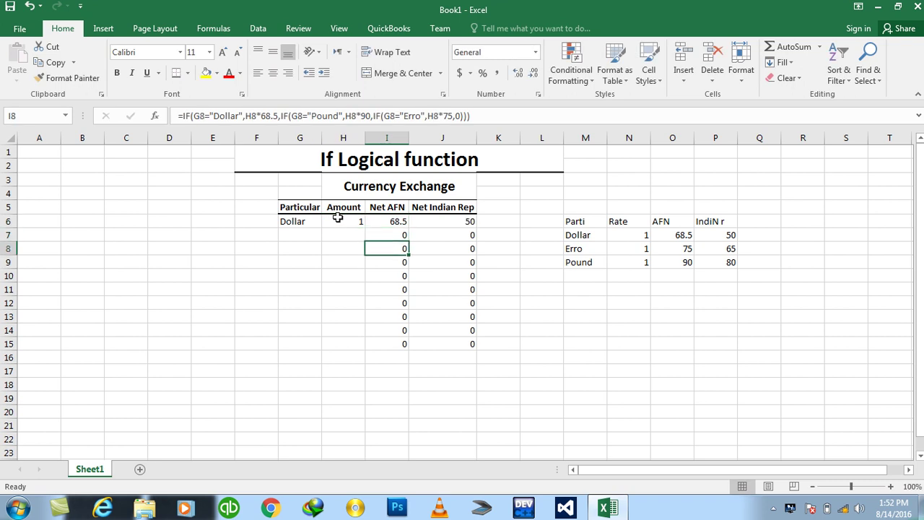
{"action": "key", "text": "Up"}
{"action": "key", "text": "Up"}
{"action": "key", "text": "Left"}
{"action": "type", "text": "100"}
{"action": "key", "text": "Return"}
{"action": "key", "text": "Up"}
{"action": "type", "text": "1000"}
{"action": "key", "text": "Return"}
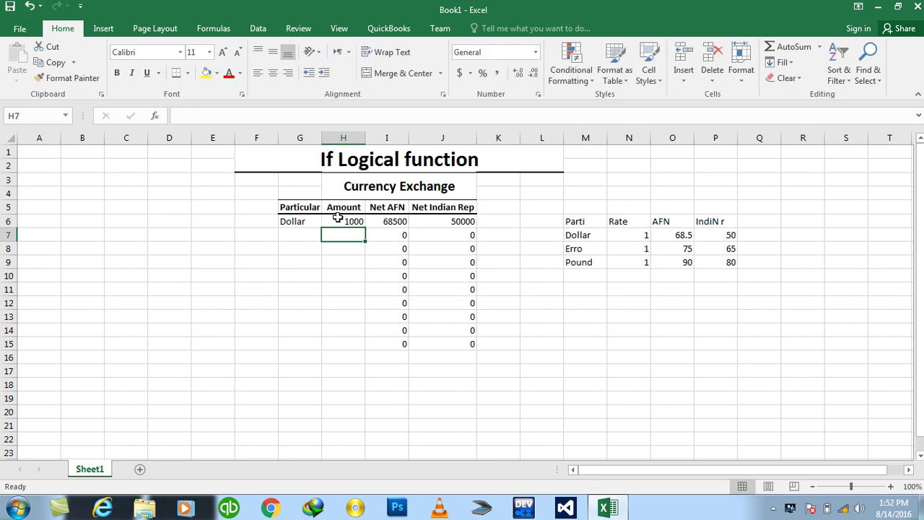
Change the G6 currency to Erro, then to Pound, to check the results.
{"action": "key", "text": "Up"}
{"action": "key", "text": "Left"}
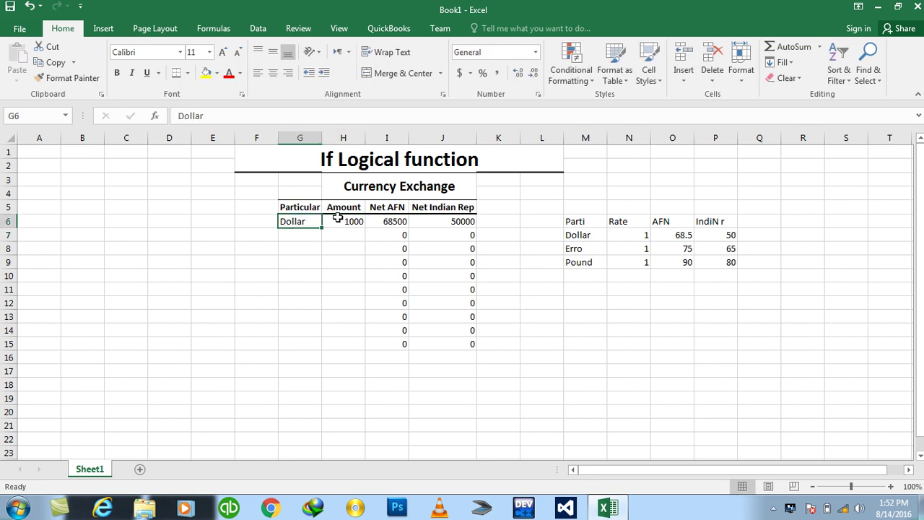
{"action": "type", "text": "Erro"}
{"action": "key", "text": "Return"}
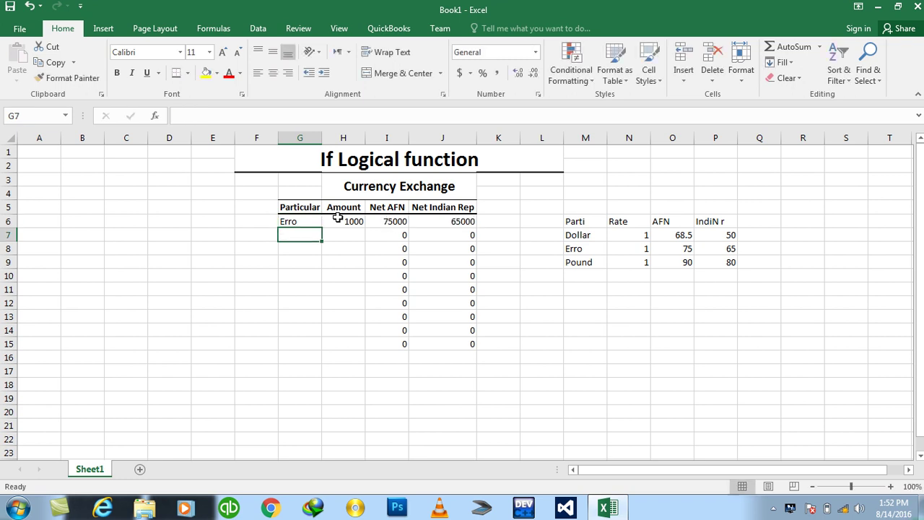
{"action": "key", "text": "Up"}
{"action": "type", "text": "Pound"}
{"action": "key", "text": "Return"}
{"action": "left_click", "coordinate": [344, 248]}
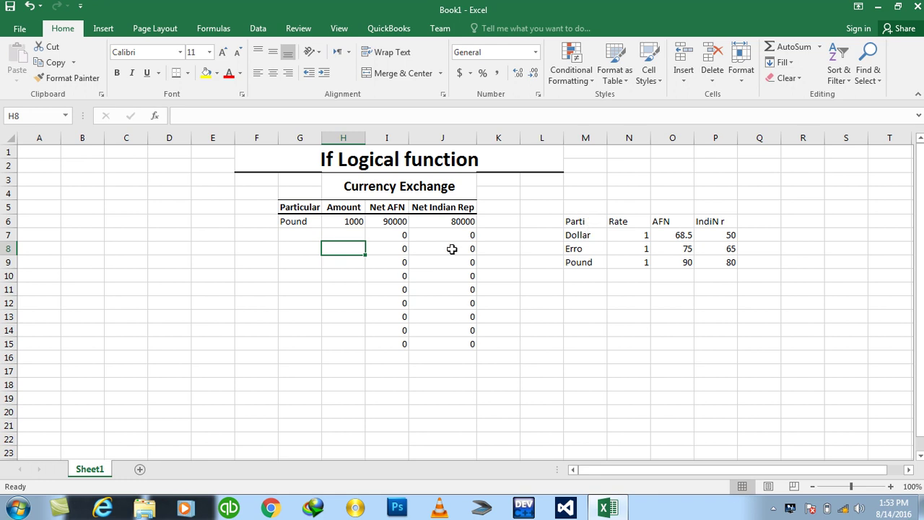
{"action": "left_click", "coordinate": [397, 224]}
{"action": "double_click", "coordinate": [398, 224]}
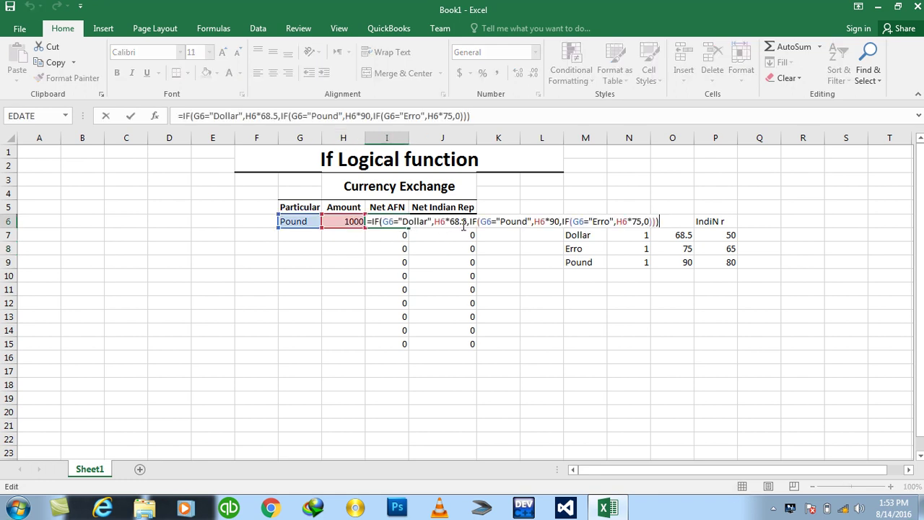
{"action": "key", "text": "ctrl+Return"}
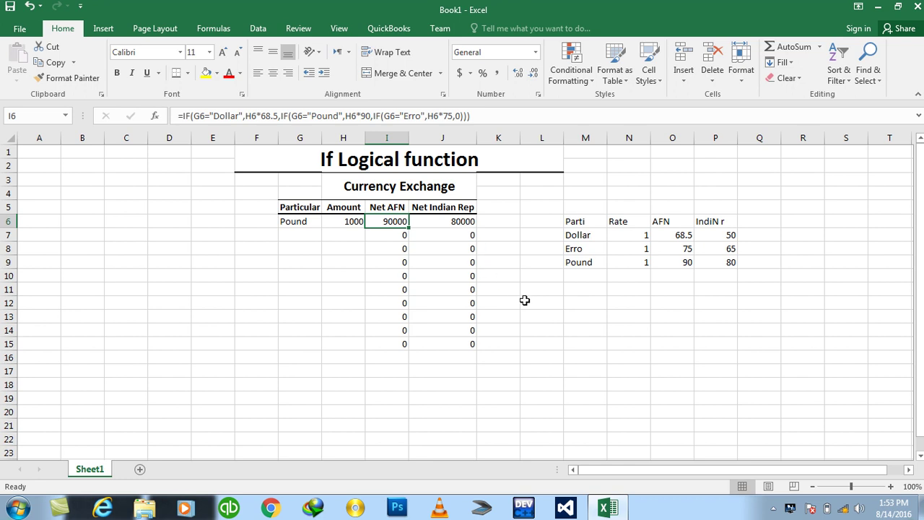
Select T1:Y2 and merge it into a single title cell.
{"action": "left_click", "coordinate": [919, 455]}
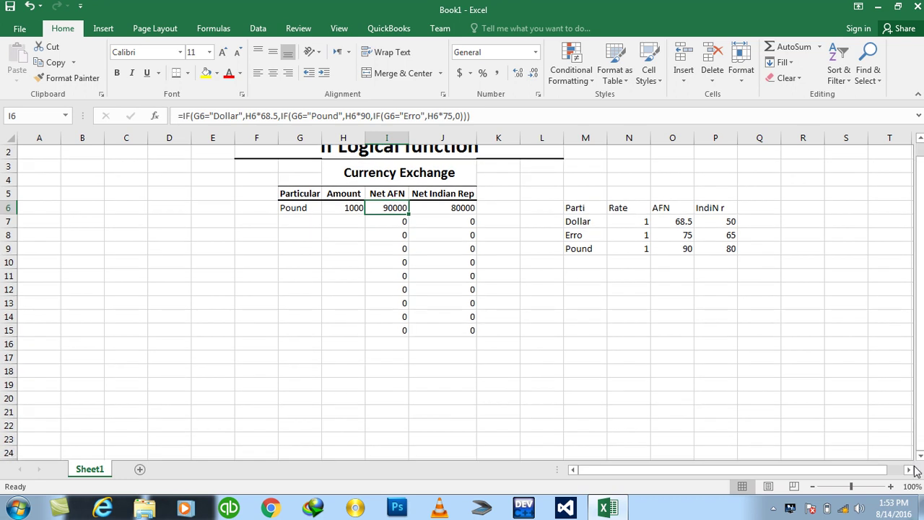
{"action": "left_click_drag", "start_coordinate": [920, 444], "coordinate": [920, 396]}
{"action": "left_click", "coordinate": [909, 470]}
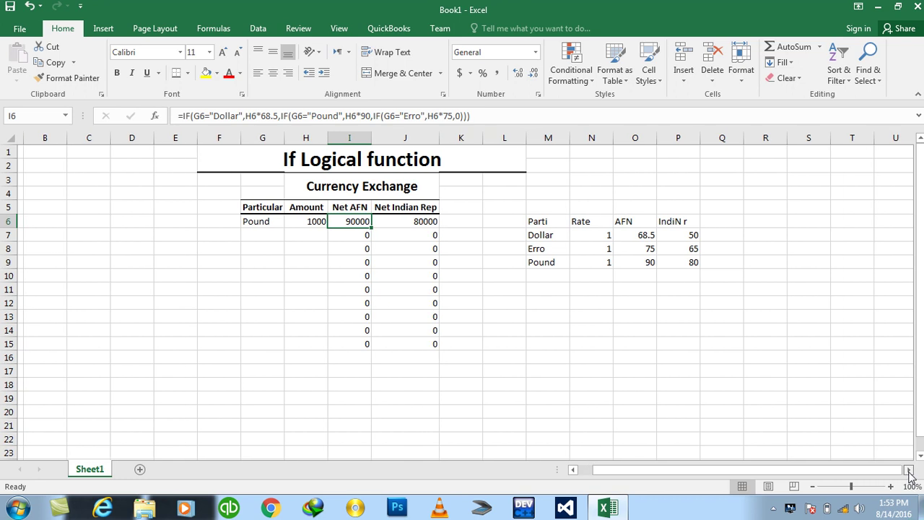
{"action": "left_click_drag", "start_coordinate": [909, 470], "coordinate": [909, 470]}
{"action": "mouse_move", "coordinate": [174, 152]}
{"action": "left_mouse_down"}
{"action": "mouse_move", "coordinate": [283, 143]}
{"action": "mouse_move", "coordinate": [406, 167]}
{"action": "left_mouse_up"}
{"action": "left_click", "coordinate": [384, 75]}
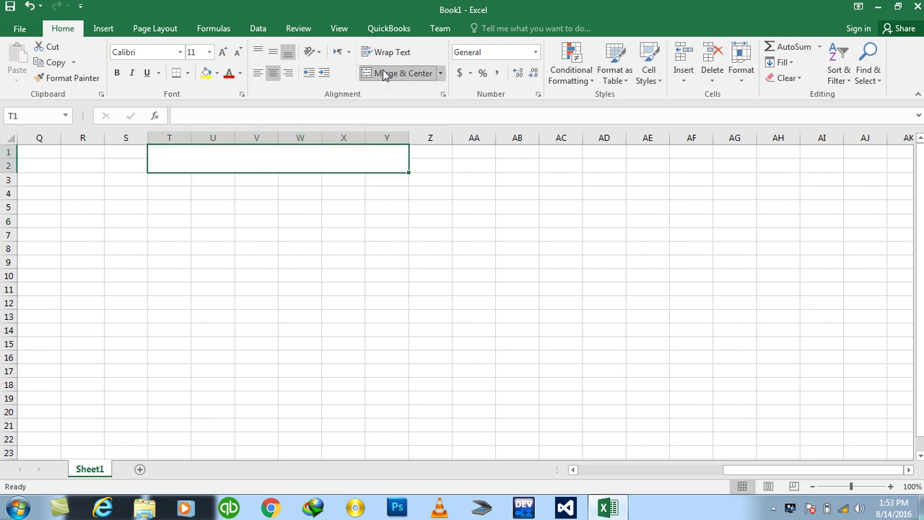
Type the title 'Giving Bouns to Employees' into the merged cell.
{"action": "type", "text": "giving"}
{"action": "key", "text": "BackSpace"}
{"action": "key", "text": "BackSpace"}
{"action": "key", "text": "BackSpace"}
{"action": "key", "text": "BackSpace"}
{"action": "key", "text": "BackSpace"}
{"action": "key", "text": "BackSpace"}
{"action": "type", "text": "Giving Bouns"}
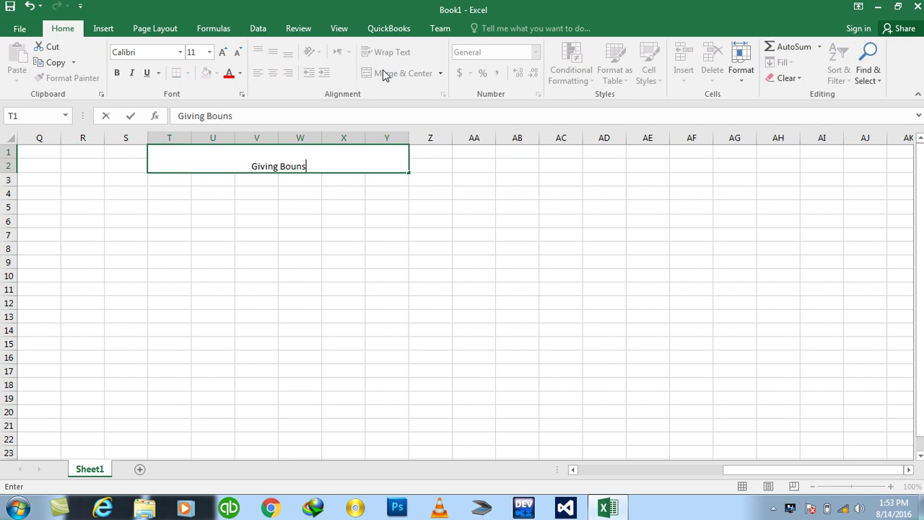
{"action": "type", "text": " to "}
{"action": "type", "text": "Emplot"}
{"action": "key", "text": "BackSpace"}
{"action": "type", "text": "yees"}
{"action": "key", "text": "Return"}
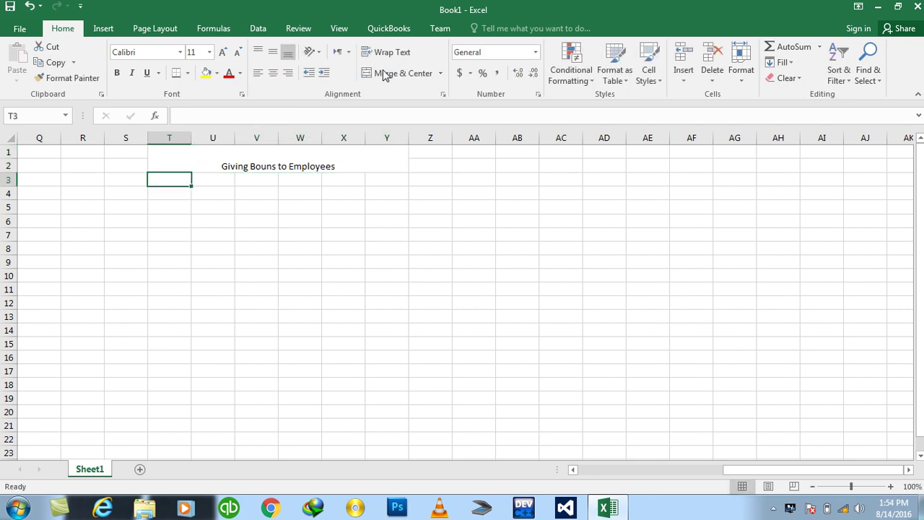
Make the title middle-aligned, bold and 22-point.
{"action": "left_click", "coordinate": [298, 150]}
{"action": "left_click", "coordinate": [273, 58]}
{"action": "left_click", "coordinate": [116, 72]}
{"action": "left_click", "coordinate": [223, 53]}
{"action": "left_click", "coordinate": [222, 52]}
{"action": "left_click", "coordinate": [222, 53]}
{"action": "left_click", "coordinate": [222, 52]}
{"action": "left_click", "coordinate": [223, 52]}
{"action": "left_click", "coordinate": [223, 53]}
Append 'using Grade' to the title, widen column Y, and merge and centre across T1:Z2.
{"action": "double_click", "coordinate": [392, 160]}
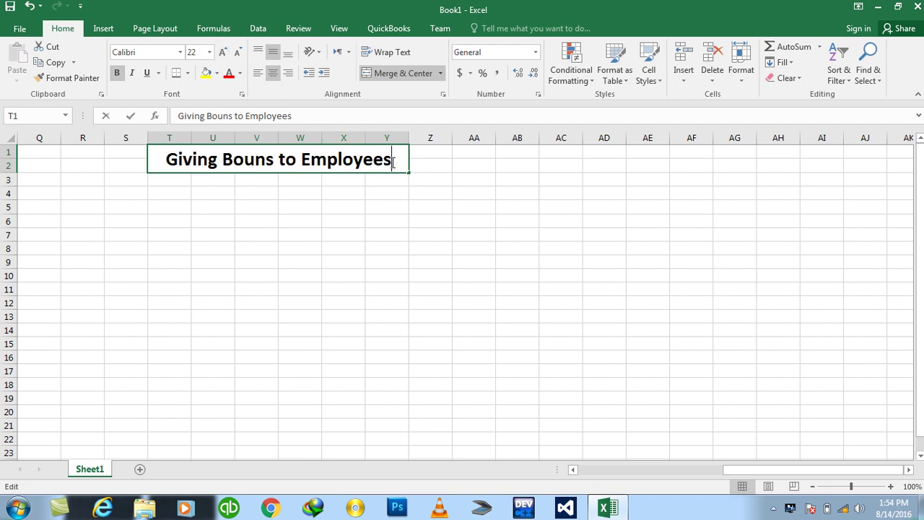
{"action": "type", "text": "using "}
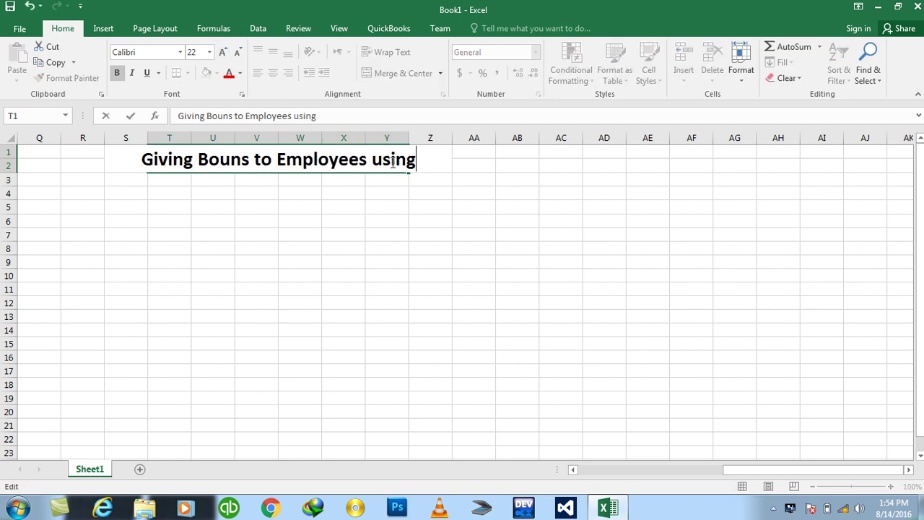
{"action": "type", "text": "Grade"}
{"action": "key", "text": "Return"}
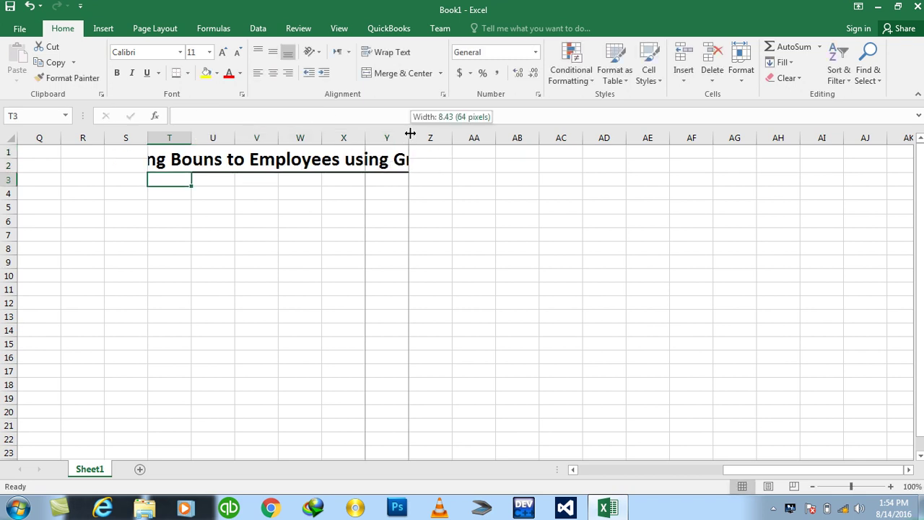
{"action": "mouse_move", "coordinate": [409, 134]}
{"action": "left_mouse_down"}
{"action": "mouse_move", "coordinate": [445, 136]}
{"action": "mouse_move", "coordinate": [439, 162]}
{"action": "mouse_move", "coordinate": [414, 157]}
{"action": "left_mouse_up"}
{"action": "left_click", "coordinate": [388, 75]}
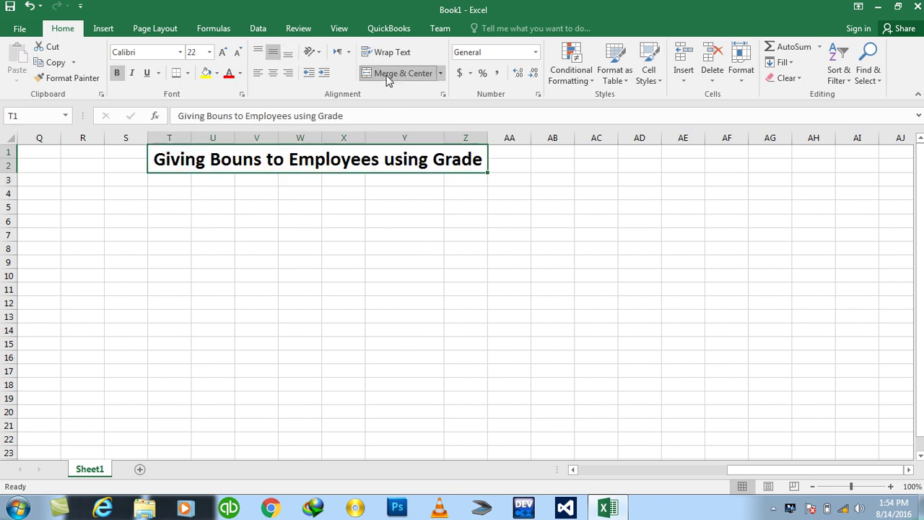
Enter headers EmpName, Post, Salary and Garde in T3 through W3.
{"action": "left_click", "coordinate": [158, 187]}
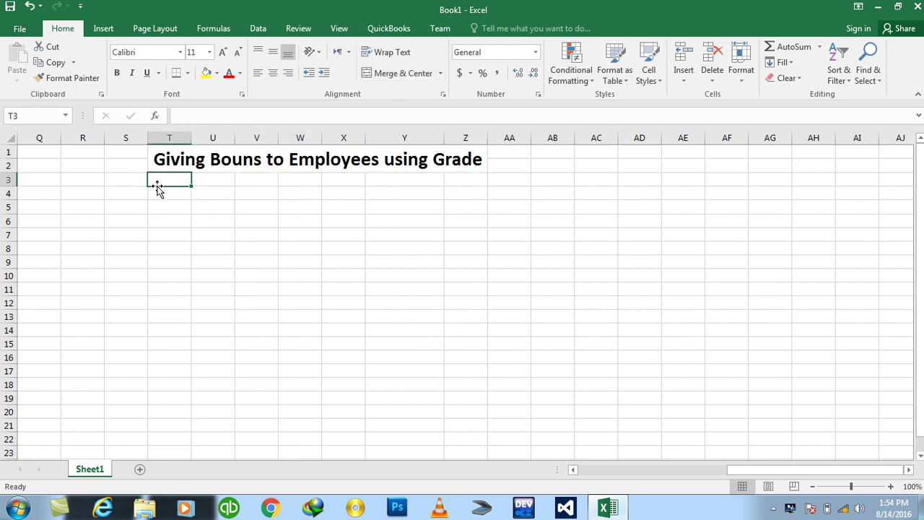
{"action": "type", "text": "EmpName"}
{"action": "key", "text": "Tab"}
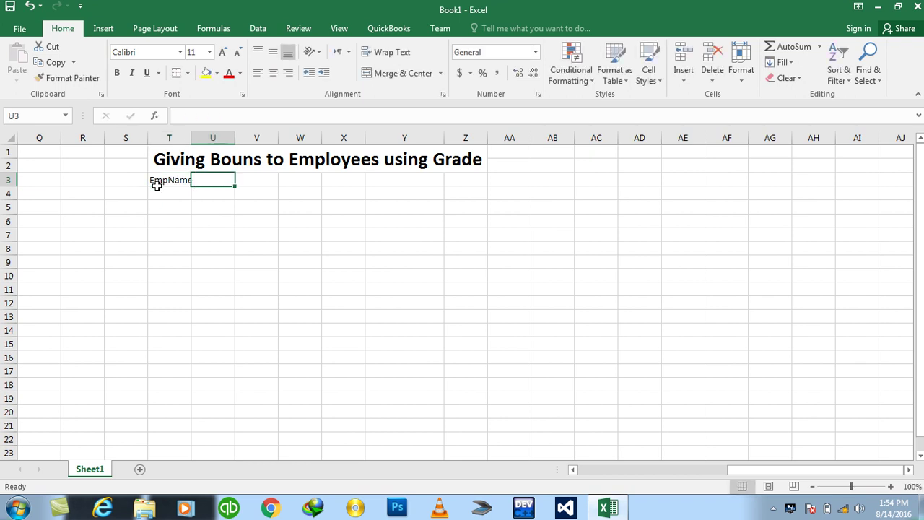
{"action": "type", "text": "Po"}
{"action": "type", "text": "sst"}
{"action": "key", "text": "Tab"}
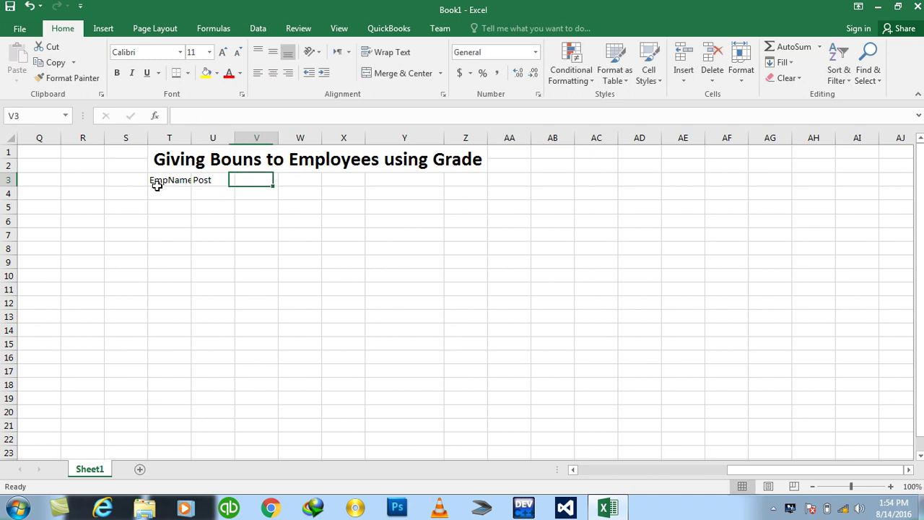
{"action": "type", "text": "Salary"}
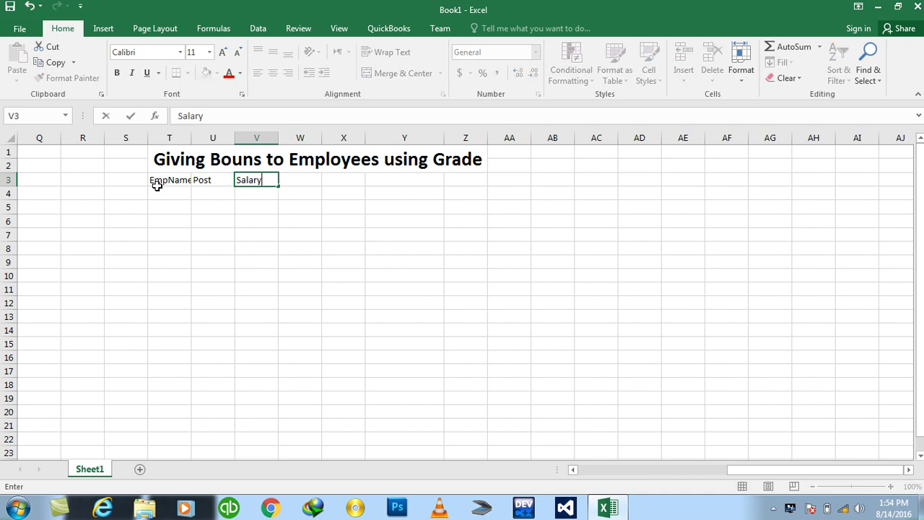
{"action": "key", "text": "Return"}
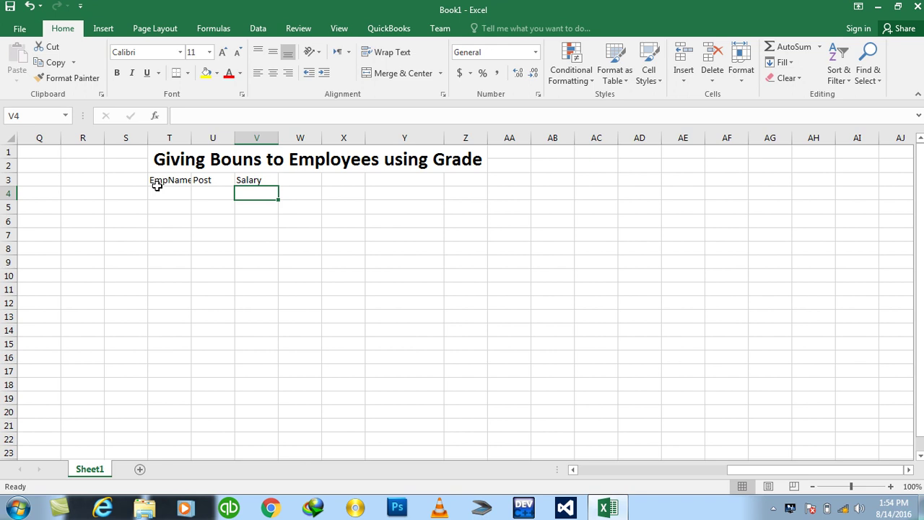
{"action": "key", "text": "Up"}
{"action": "key", "text": "Right"}
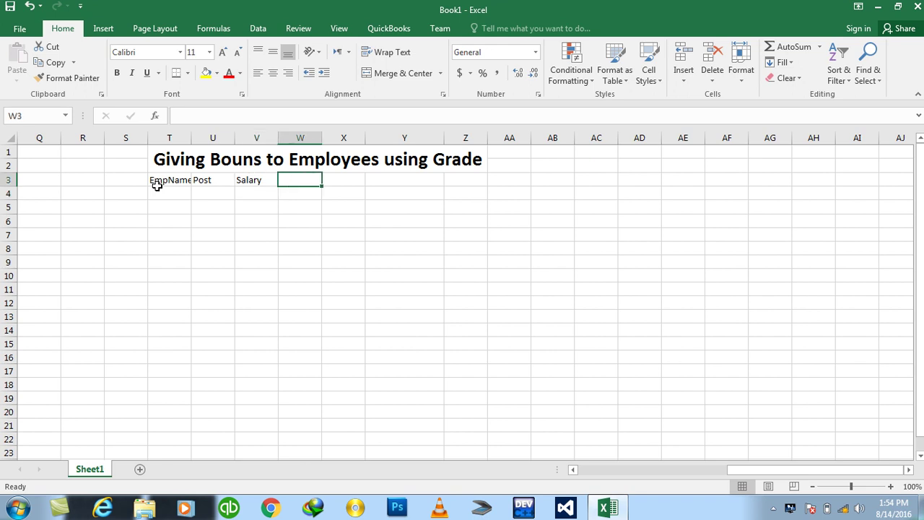
{"action": "type", "text": "Garrded"}
{"action": "key", "text": "BackSpace"}
{"action": "key", "text": "BackSpace"}
{"action": "key", "text": "BackSpace"}
{"action": "key", "text": "BackSpace"}
{"action": "type", "text": "de"}
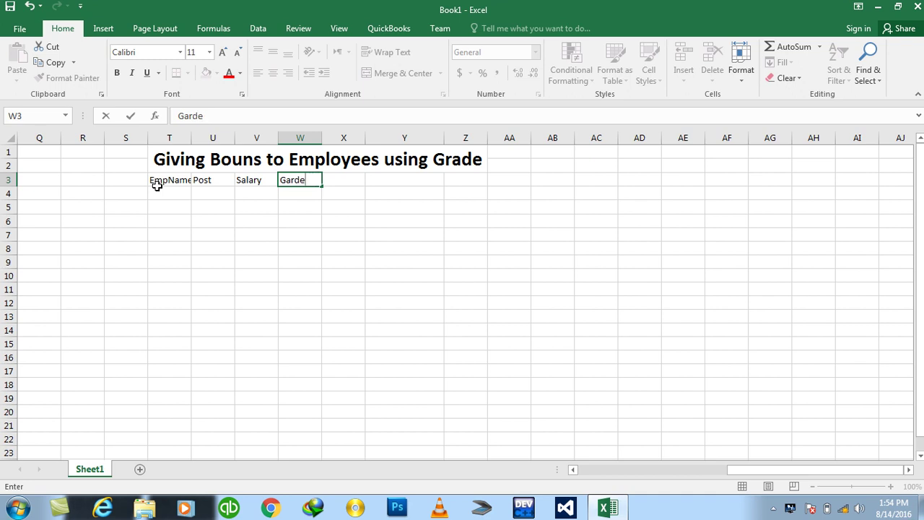
{"action": "key", "text": "Return"}
Enter headers Bounus, gross Salary, Advance and Net Salary in X3 through AA3.
{"action": "key", "text": "Right"}
{"action": "key", "text": "Up"}
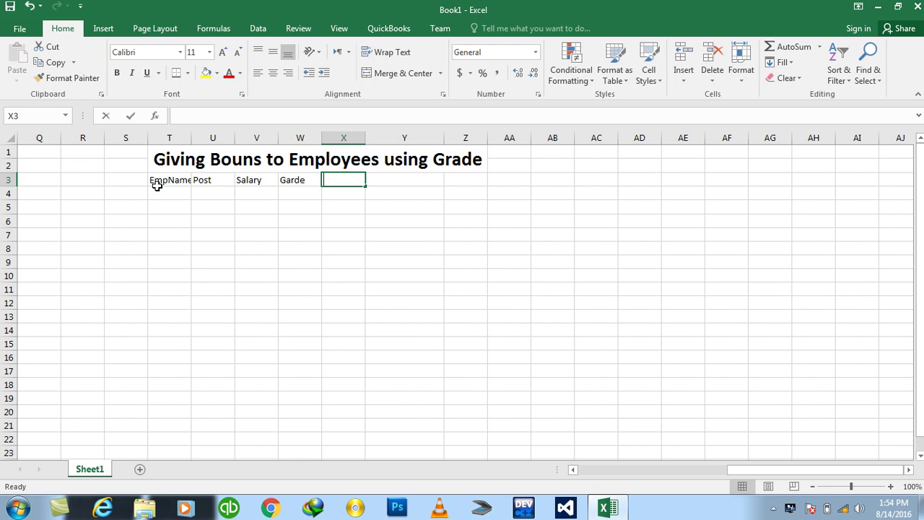
{"action": "type", "text": "Bounus"}
{"action": "key", "text": "Tab"}
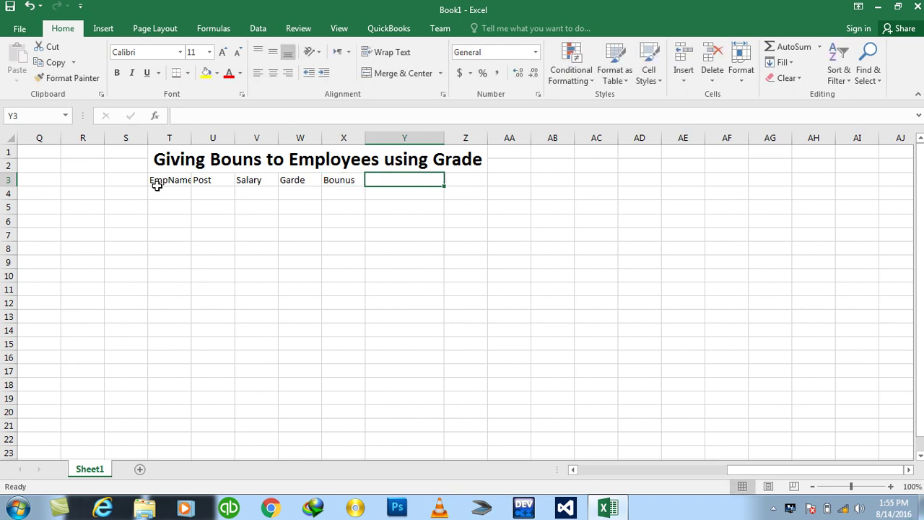
{"action": "type", "text": "gr"}
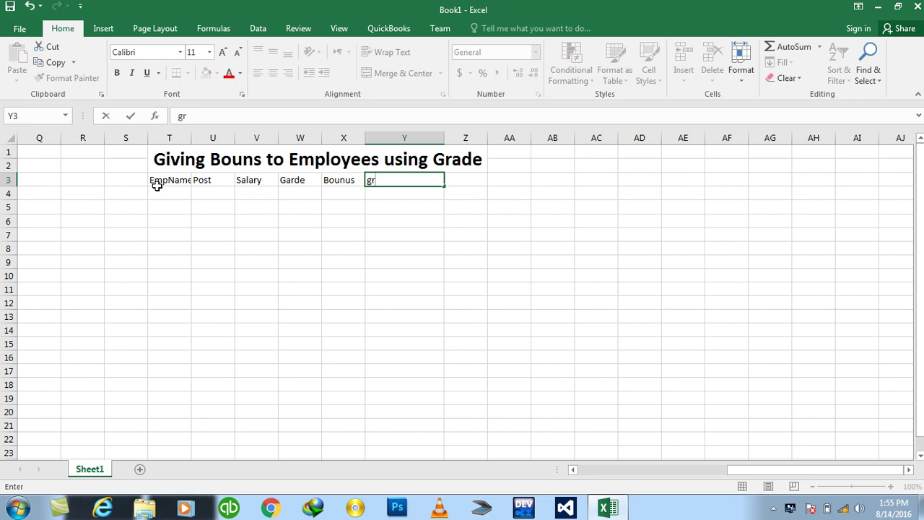
{"action": "type", "text": "oss"}
{"action": "type", "text": " Salary"}
{"action": "key", "text": "Tab"}
{"action": "type", "text": "Ad"}
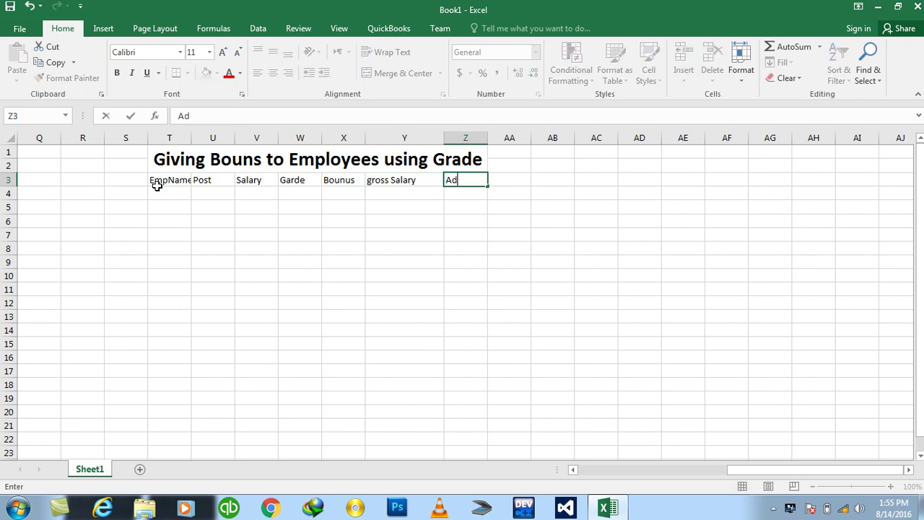
{"action": "type", "text": "vance"}
{"action": "key", "text": "Tab"}
{"action": "type", "text": "Net"}
{"action": "type", "text": " S"}
{"action": "type", "text": "al"}
{"action": "key", "text": "BackSpace"}
{"action": "key", "text": "BackSpace"}
{"action": "type", "text": "lary"}
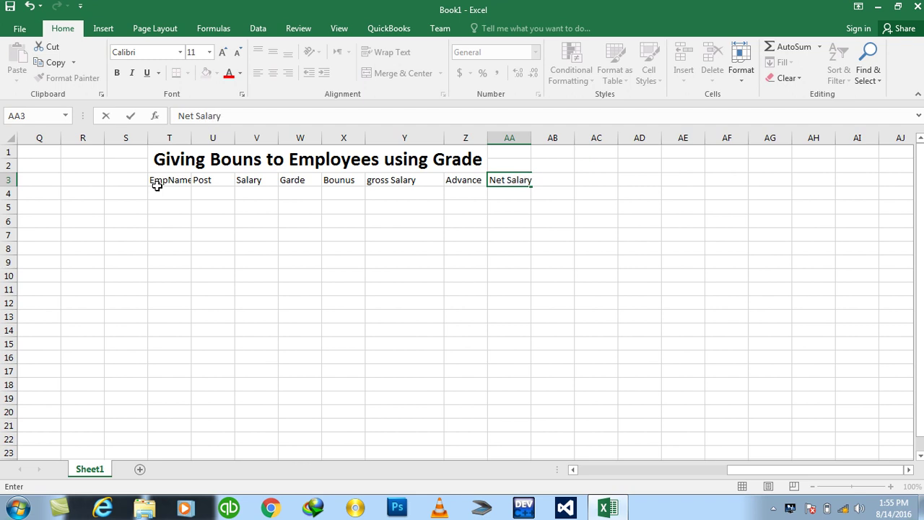
{"action": "key", "text": "Return"}
AutoFit column T and make the row 3 headers centred and bold.
{"action": "double_click", "coordinate": [191, 137]}
{"action": "left_click_drag", "start_coordinate": [184, 180], "coordinate": [514, 180]}
{"action": "left_click", "coordinate": [273, 73]}
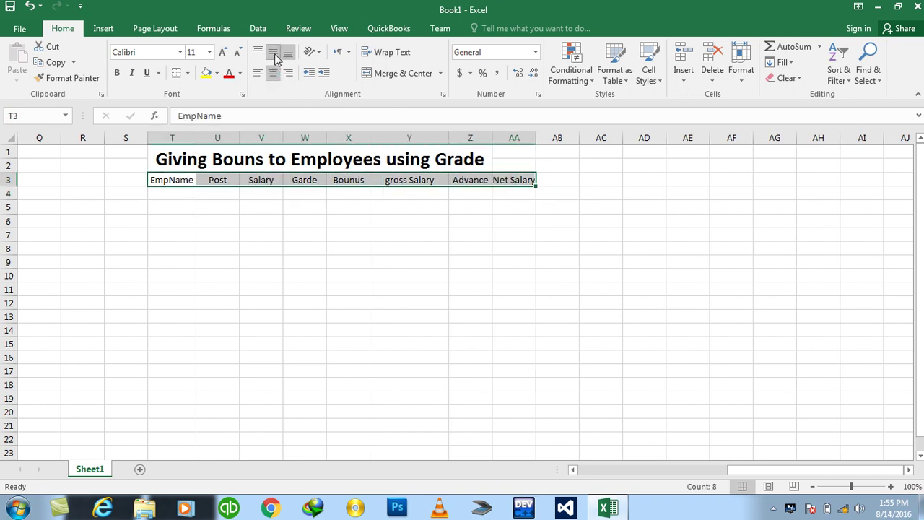
{"action": "left_click", "coordinate": [116, 73]}
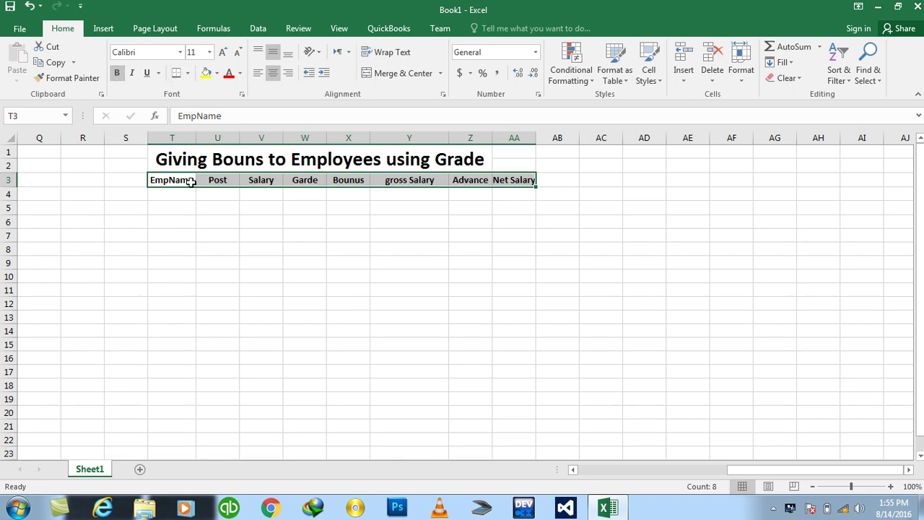
Format T3:AA20 as a table in a green Medium style with headers.
{"action": "left_click_drag", "start_coordinate": [173, 194], "coordinate": [513, 412]}
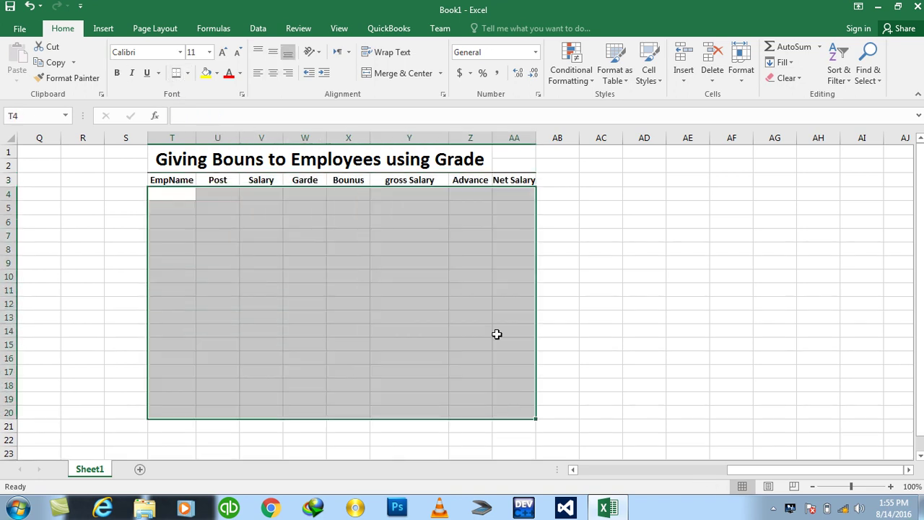
{"action": "left_click_drag", "start_coordinate": [512, 181], "coordinate": [186, 414]}
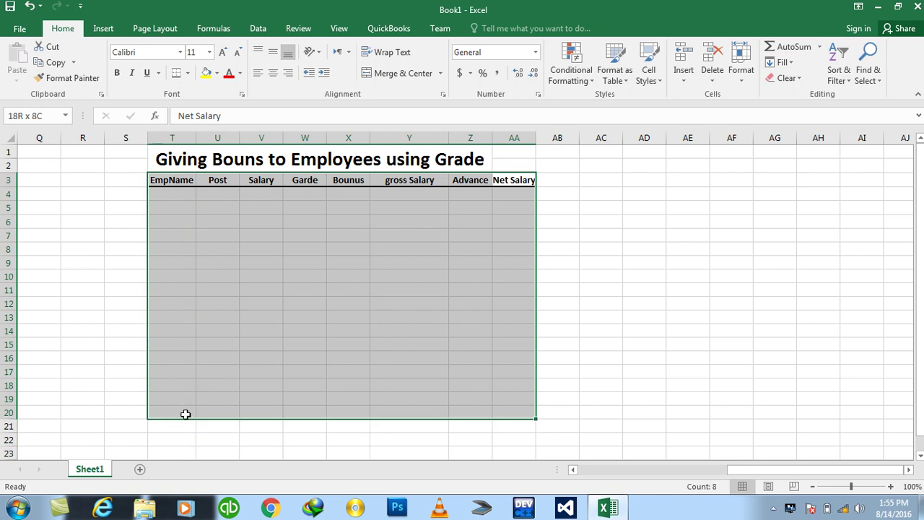
{"action": "left_click", "coordinate": [619, 77]}
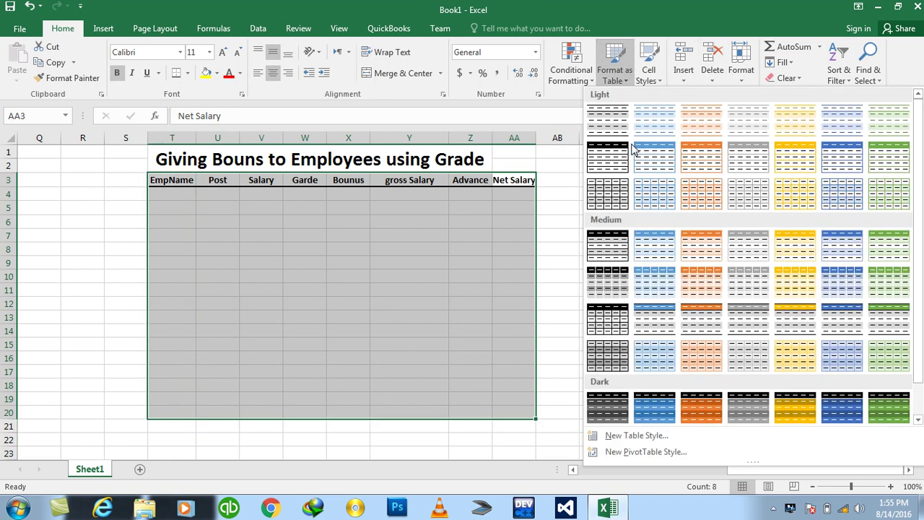
{"action": "left_click", "coordinate": [881, 273]}
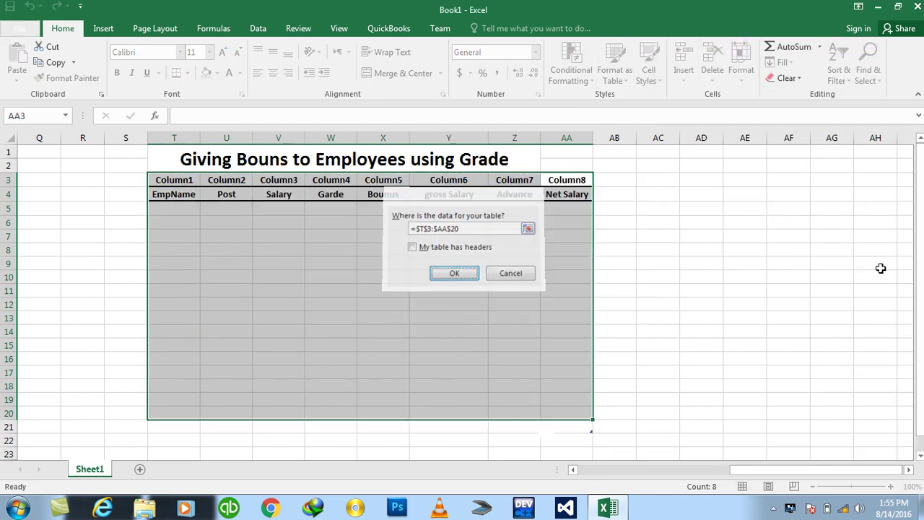
{"action": "key", "text": "Return"}
{"action": "key", "text": "ctrl+z"}
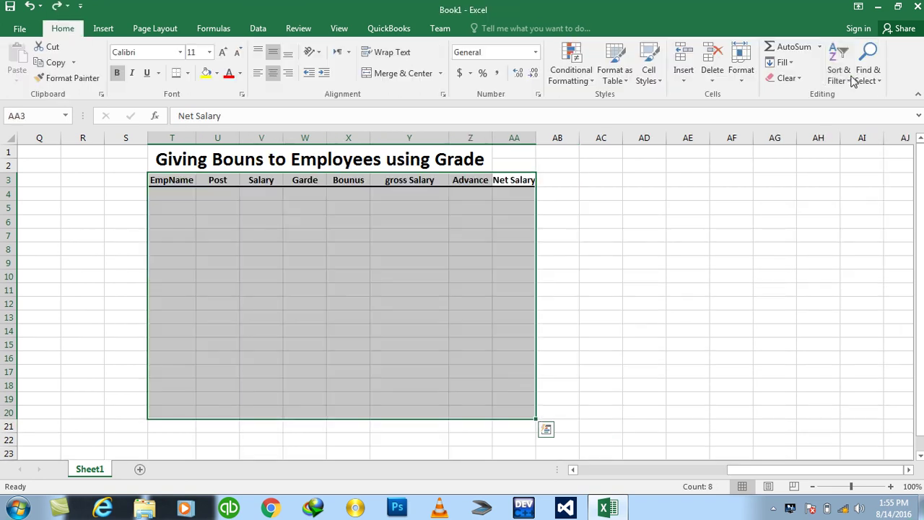
{"action": "left_click", "coordinate": [571, 73]}
{"action": "left_click", "coordinate": [615, 72]}
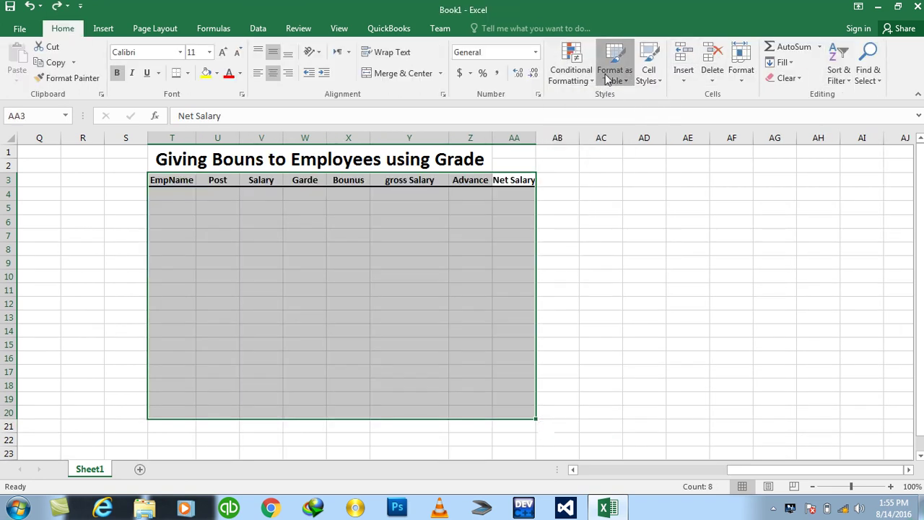
{"action": "left_click", "coordinate": [879, 280]}
{"action": "left_click", "coordinate": [452, 248]}
{"action": "key", "text": "Return"}
Turn off the table's header filter arrows via Sort & Filter.
{"action": "left_click", "coordinate": [394, 291]}
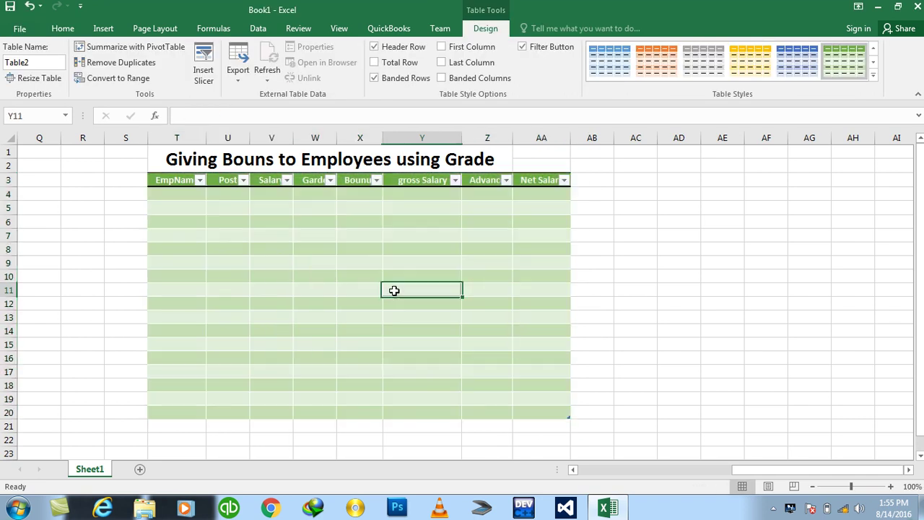
{"action": "left_click", "coordinate": [310, 182]}
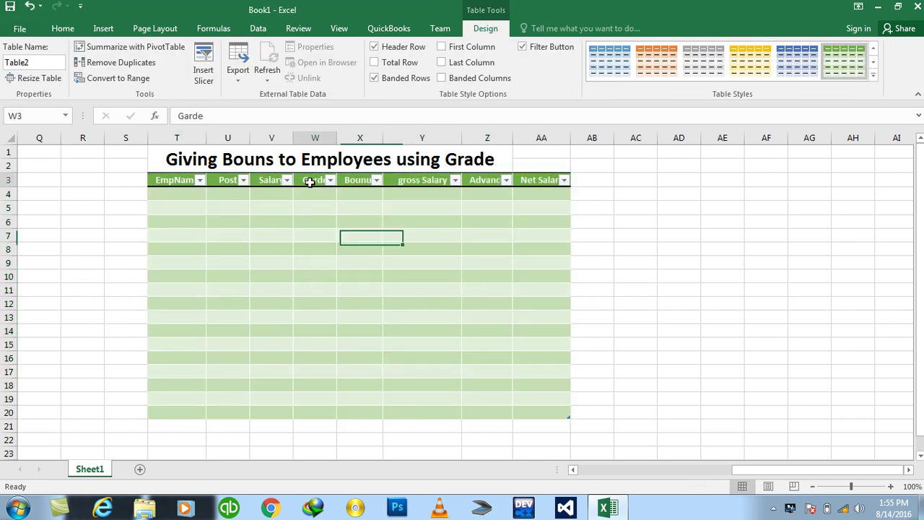
{"action": "left_click", "coordinate": [63, 28]}
{"action": "left_click", "coordinate": [836, 76]}
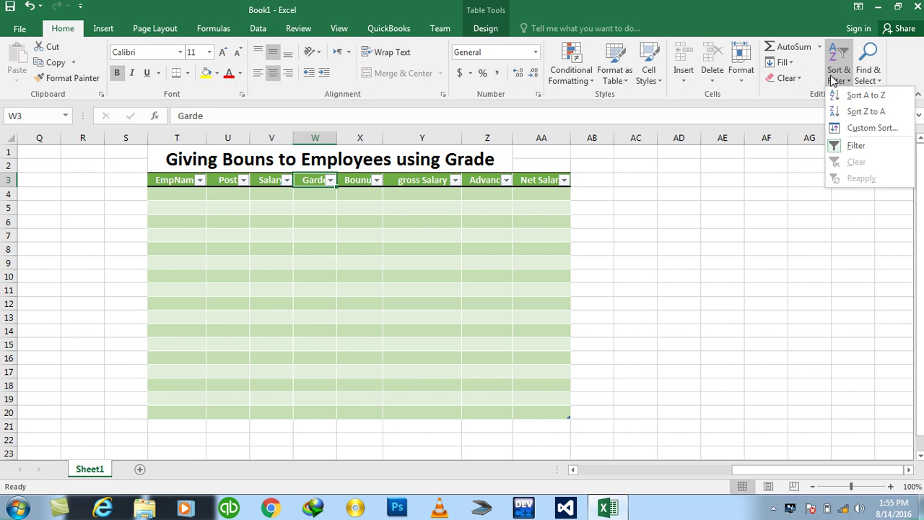
{"action": "left_click", "coordinate": [852, 146]}
Enter the five employee names down T4:T8.
{"action": "left_click", "coordinate": [394, 260]}
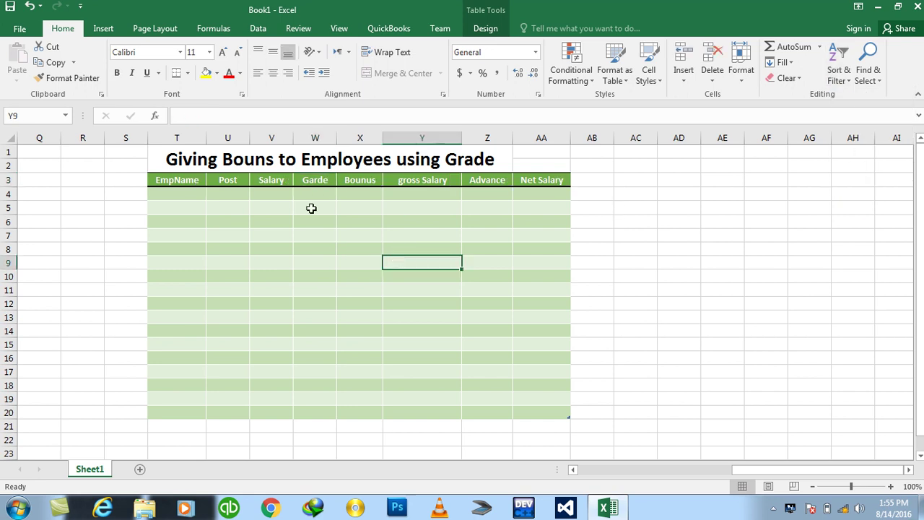
{"action": "left_click", "coordinate": [184, 192]}
{"action": "type", "text": "Islam"}
{"action": "key", "text": "Return"}
{"action": "type", "text": "khan"}
{"action": "key", "text": "Return"}
{"action": "type", "text": "Ja"}
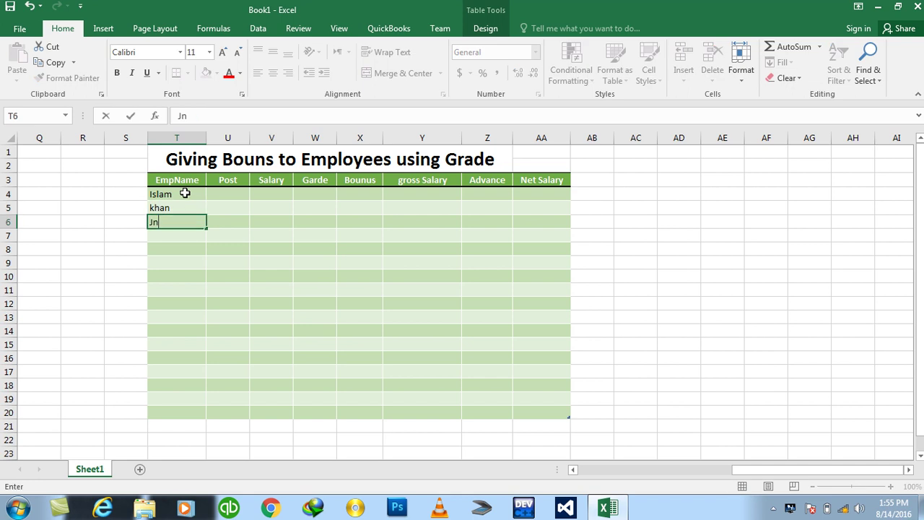
{"action": "type", "text": "n"}
{"action": "key", "text": "Return"}
{"action": "type", "text": "Salam"}
{"action": "key", "text": "Return"}
{"action": "type", "text": "Kamal"}
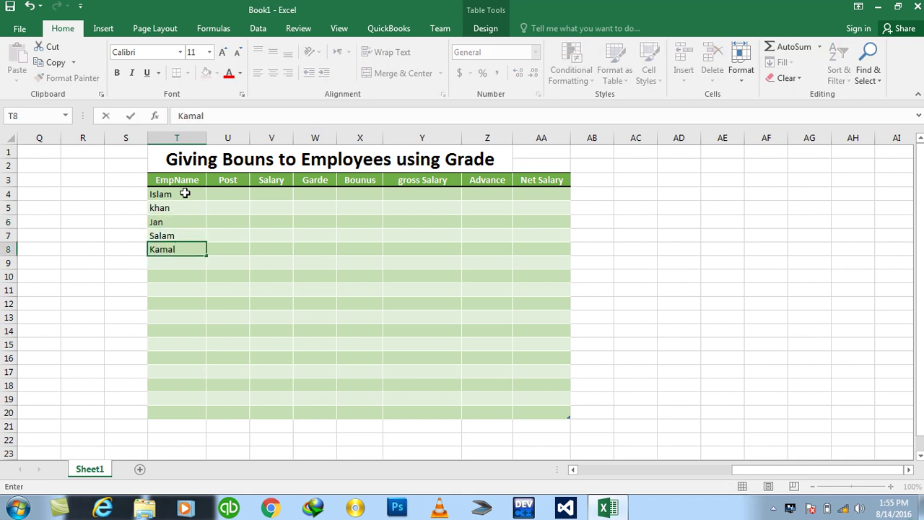
{"action": "key", "text": "Tab"}
Fill Doctor into all five Post cells U4:U8 at once.
{"action": "key", "text": "shift+Up"}
{"action": "key", "text": "shift+Up"}
{"action": "key", "text": "shift+Up"}
{"action": "key", "text": "shift+Up"}
{"action": "type", "text": "Doctor"}
{"action": "key", "text": "ctrl+Return"}
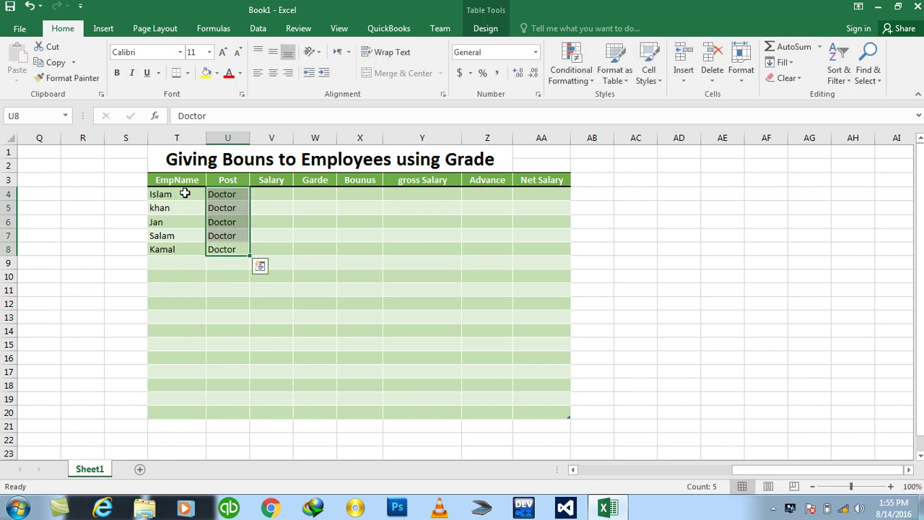
Enter salaries 20000, 25000, 30000, 35000 and 40000 in V4:V8.
{"action": "key", "text": "Right"}
{"action": "key", "text": "Up"}
{"action": "key", "text": "Up"}
{"action": "key", "text": "Up"}
{"action": "key", "text": "Up"}
{"action": "type", "text": "2000"}
{"action": "key", "text": "Return"}
{"action": "type", "text": "25000"}
{"action": "key", "text": "Return"}
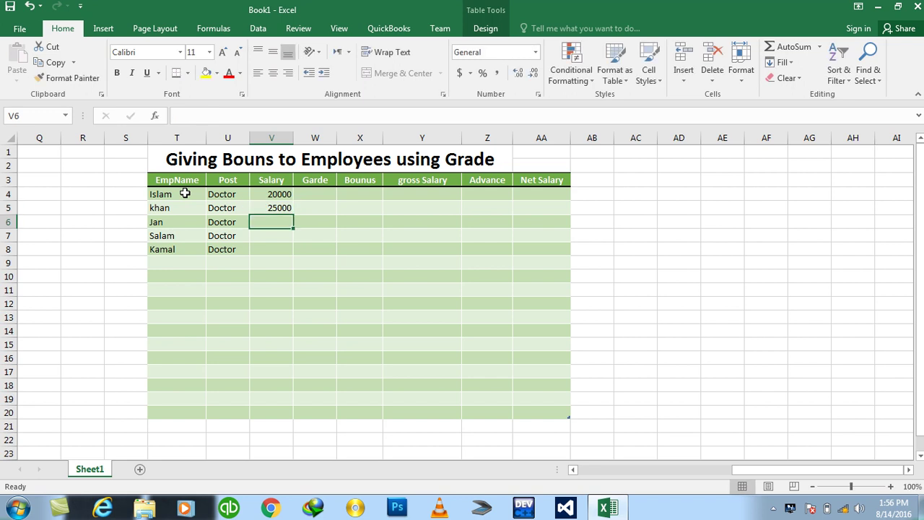
{"action": "type", "text": "30000"}
{"action": "key", "text": "Return"}
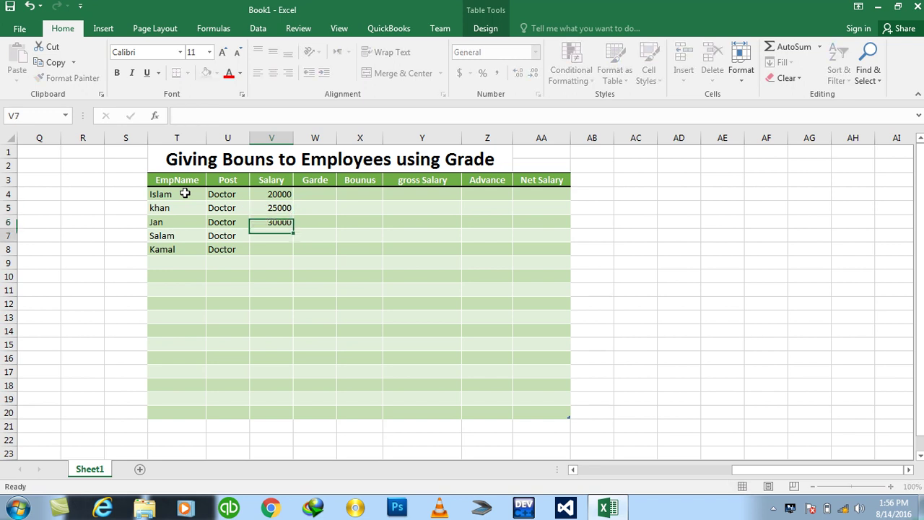
{"action": "type", "text": "35000"}
{"action": "key", "text": "Return"}
{"action": "type", "text": "40000"}
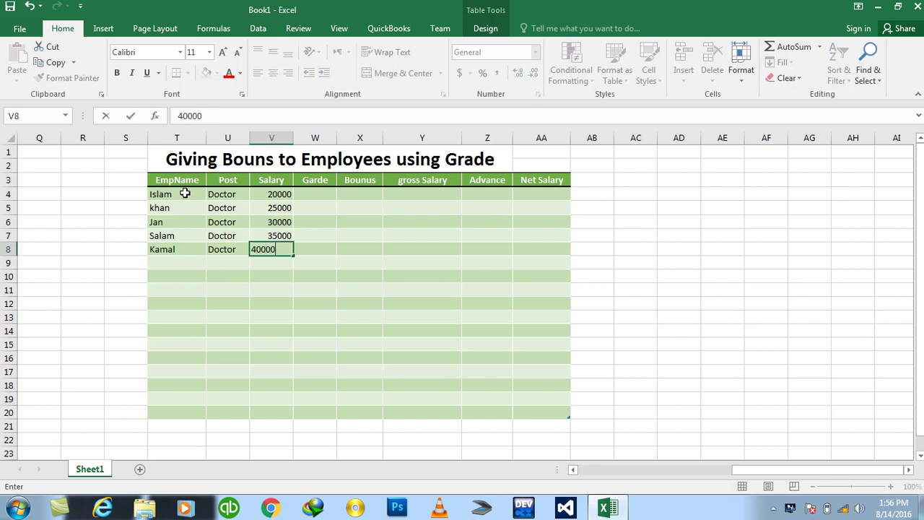
{"action": "key", "text": "Return"}
{"action": "key", "text": "Up"}
{"action": "key", "text": "Up"}
{"action": "key", "text": "Up"}
{"action": "key", "text": "Up"}
{"action": "key", "text": "Up"}
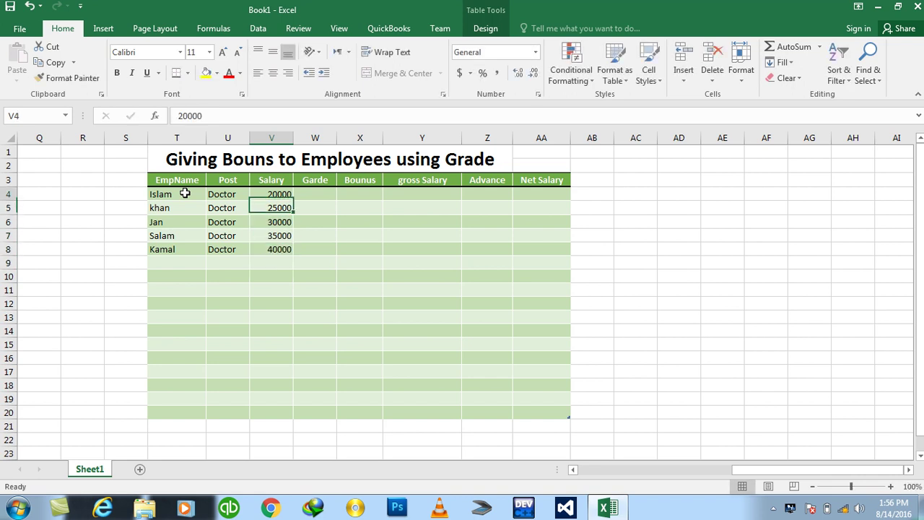
{"action": "key", "text": "Right"}
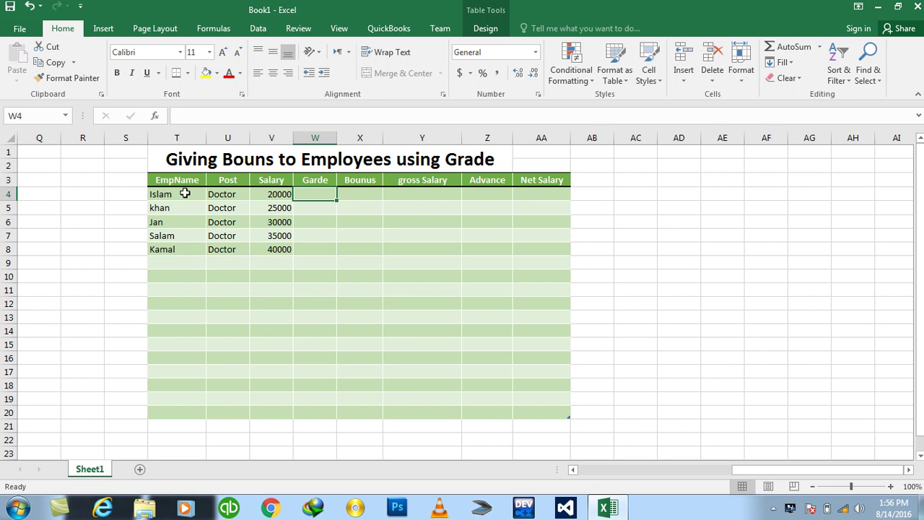
Enter grades E, D, C in W4:W6 and fill grade A into both W7 and W8.
{"action": "type", "text": "F"}
{"action": "type", "text": "E"}
{"action": "key", "text": "Return"}
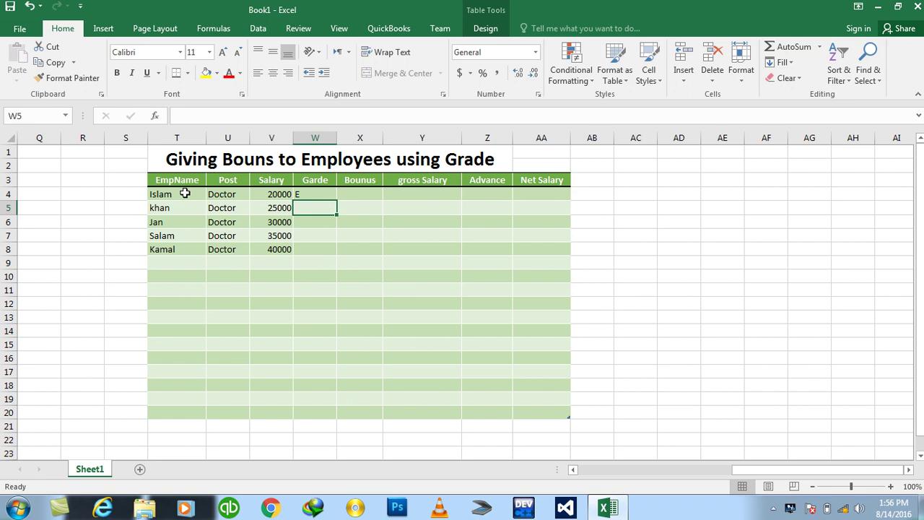
{"action": "type", "text": "D"}
{"action": "key", "text": "Return"}
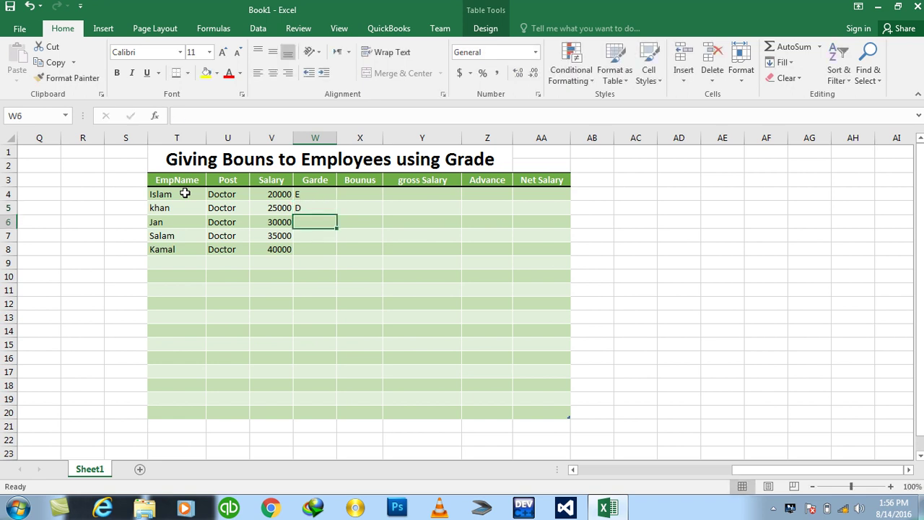
{"action": "type", "text": "C"}
{"action": "key", "text": "Return"}
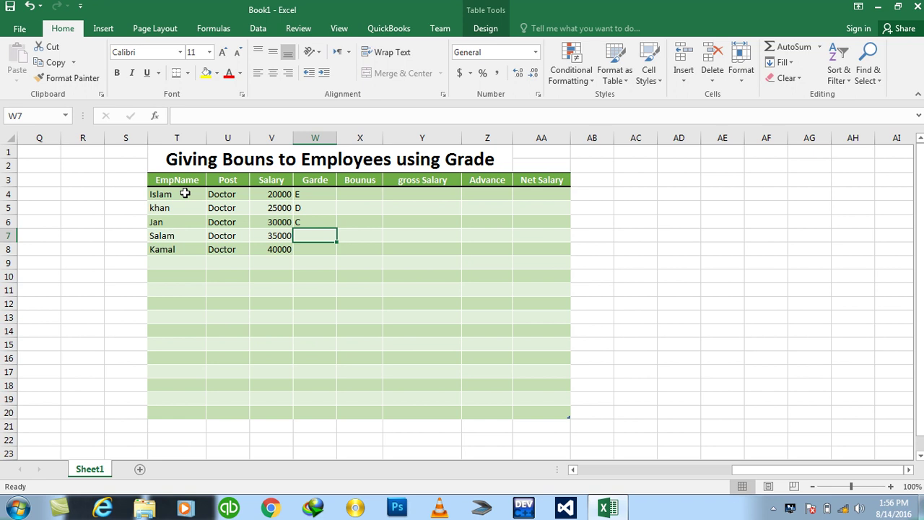
{"action": "key", "text": "shift+Down"}
{"action": "type", "text": "A"}
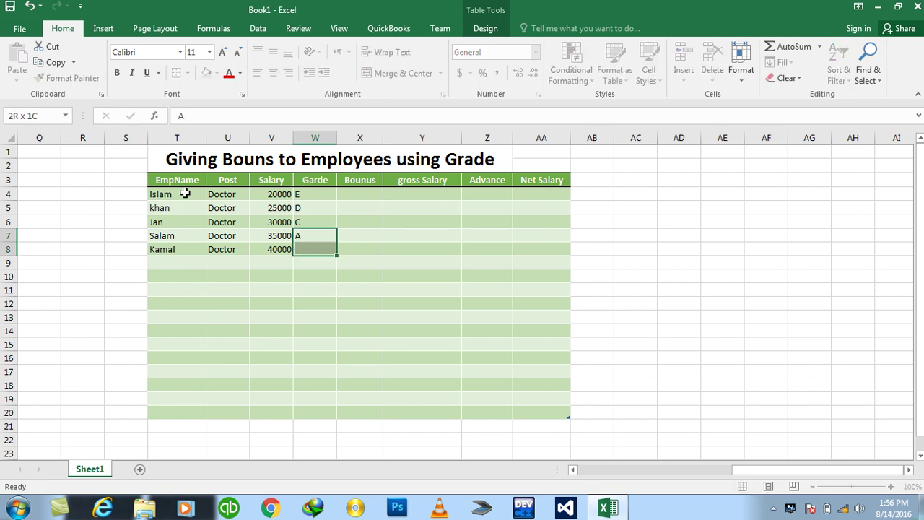
{"action": "key", "text": "ctrl+Return"}
{"action": "key", "text": "Right"}
{"action": "key", "text": "Up"}
{"action": "key", "text": "Up"}
{"action": "key", "text": "Up"}
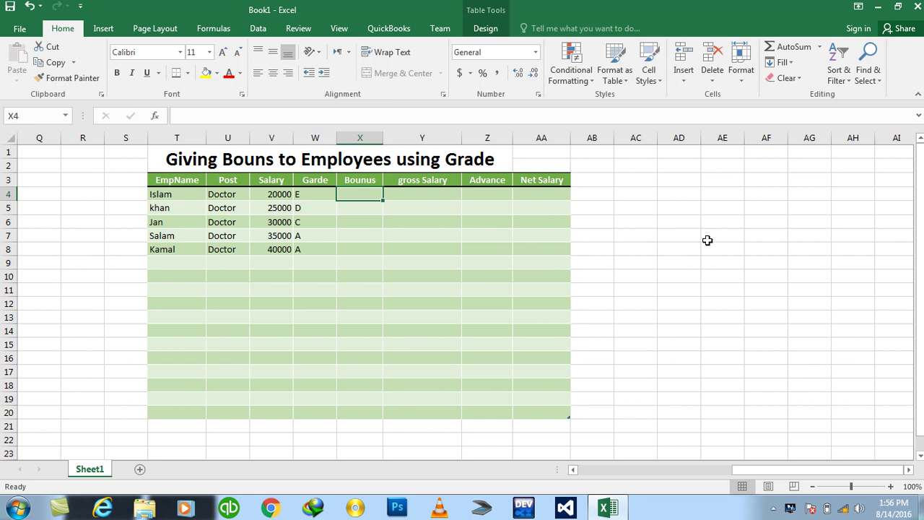
List grades A, B, C, D, E down AE5:AE9.
{"action": "left_click", "coordinate": [716, 211]}
{"action": "type", "text": "A"}
{"action": "key", "text": "Return"}
{"action": "type", "text": "B"}
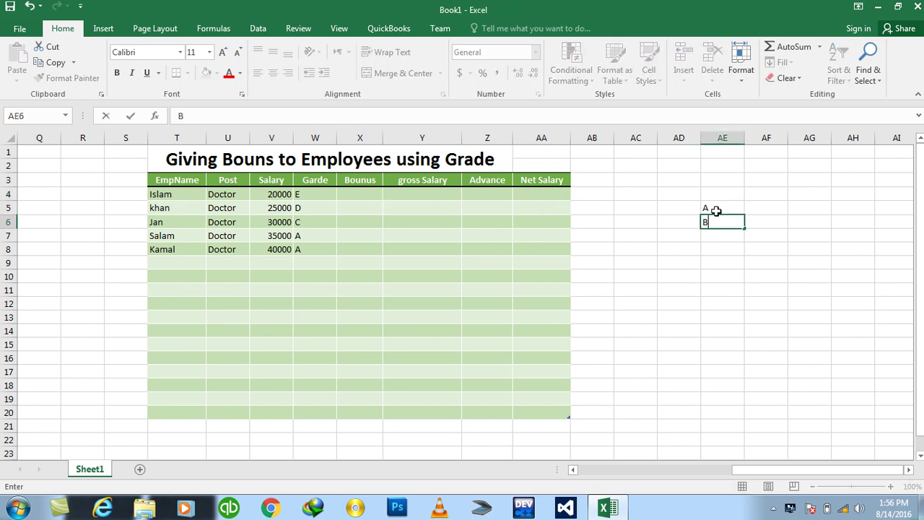
{"action": "key", "text": "Return"}
{"action": "type", "text": "C"}
{"action": "key", "text": "Return"}
{"action": "type", "text": "D"}
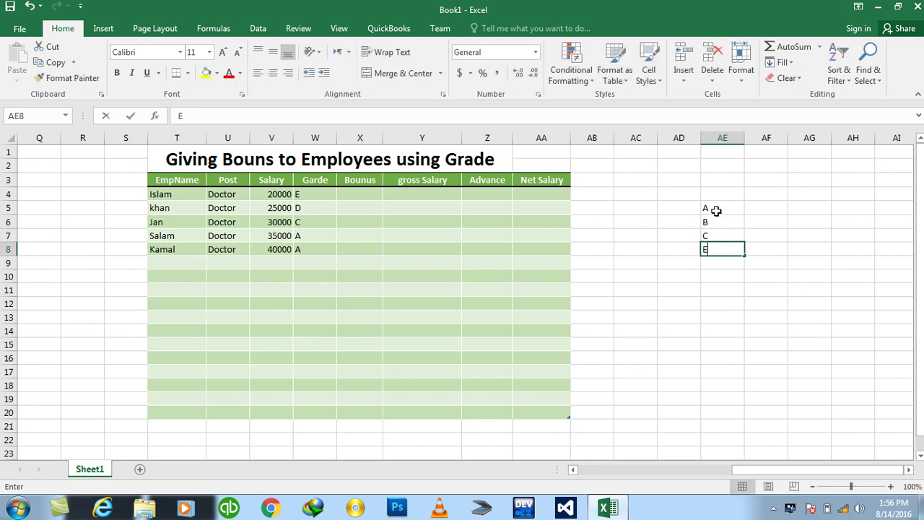
{"action": "key", "text": "Up"}
{"action": "key", "text": "Return"}
{"action": "key", "text": "Return"}
{"action": "type", "text": "E"}
{"action": "key", "text": "Return"}
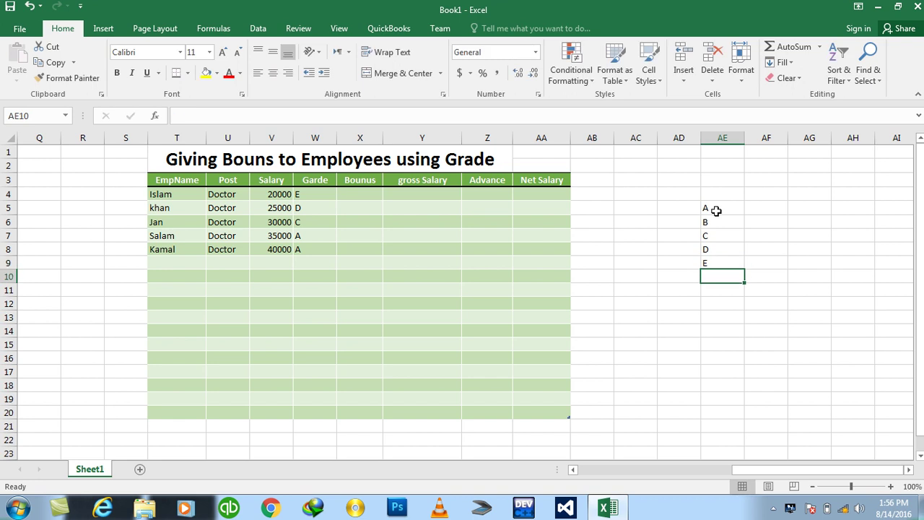
Enter bonus rates 10%, 8%, 6%, 4%, 2% beside the grades in AF5:AF9.
{"action": "key", "text": "Right"}
{"action": "key", "text": "Up"}
{"action": "key", "text": "Up"}
{"action": "key", "text": "Up"}
{"action": "key", "text": "Up"}
{"action": "key", "text": "Up"}
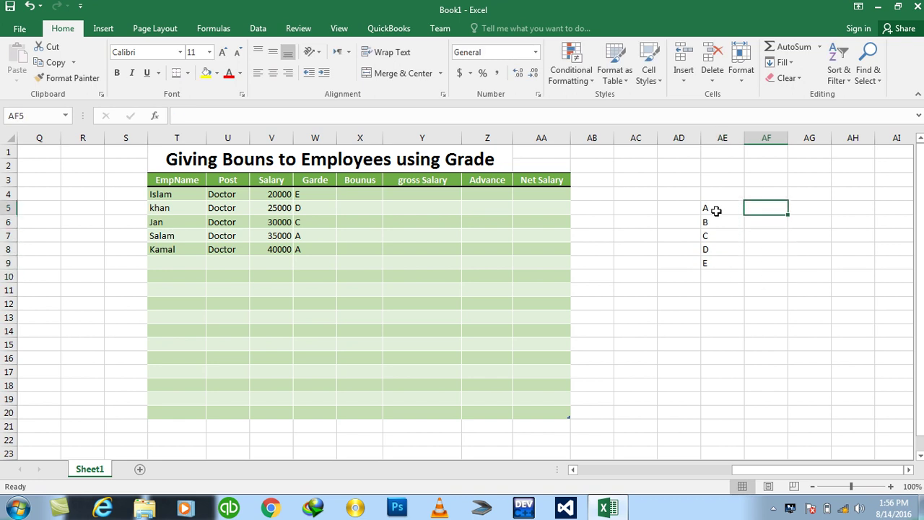
{"action": "type", "text": "10"}
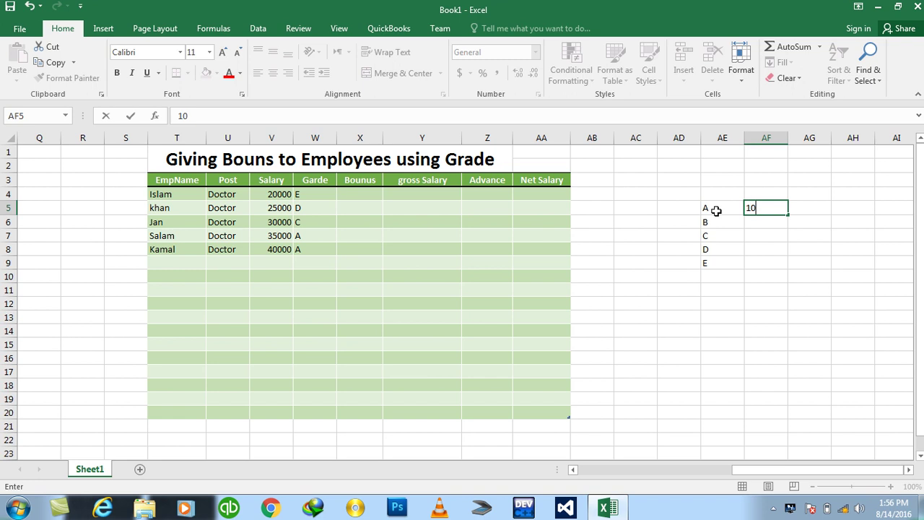
{"action": "type", "text": "%"}
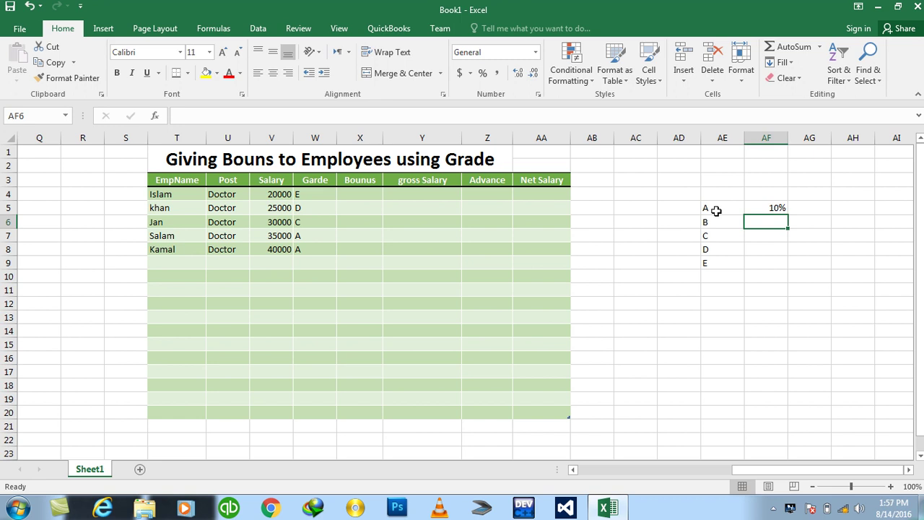
{"action": "type", "text": "8%"}
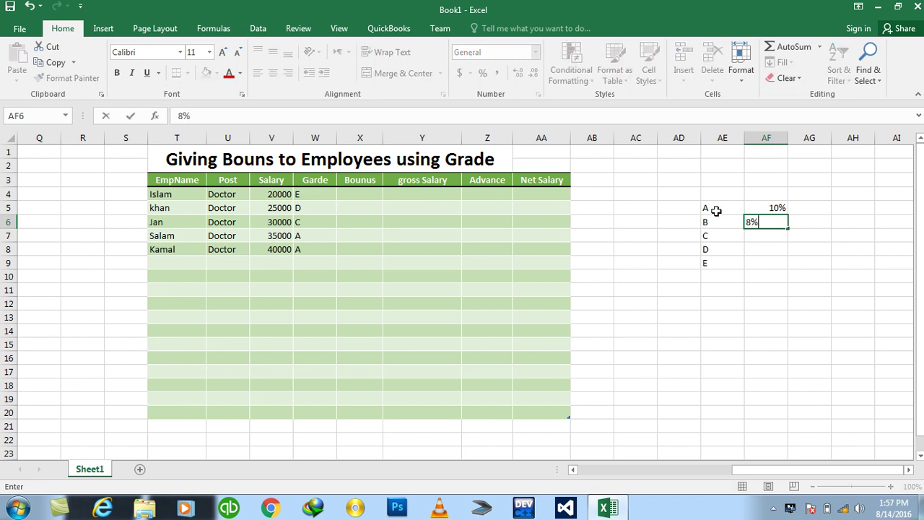
{"action": "key", "text": "Return"}
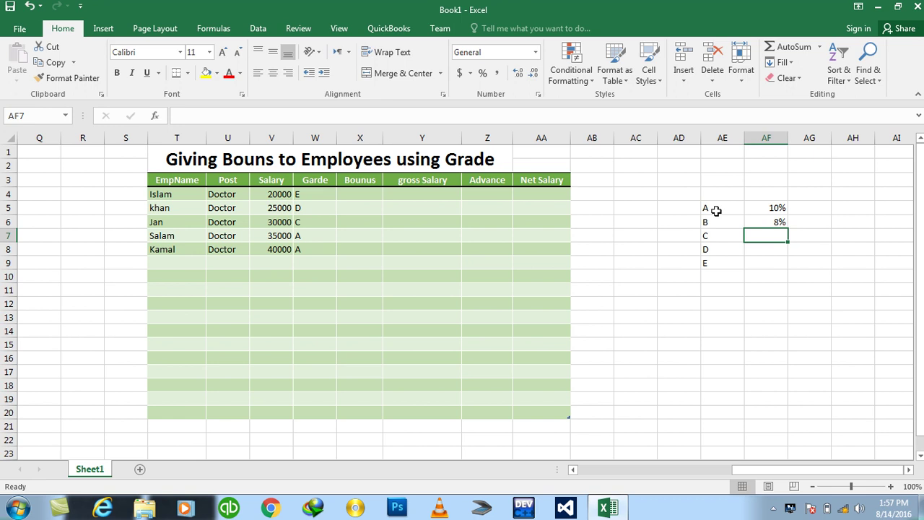
{"action": "type", "text": "^"}
{"action": "key", "text": "BackSpace"}
{"action": "type", "text": "6%"}
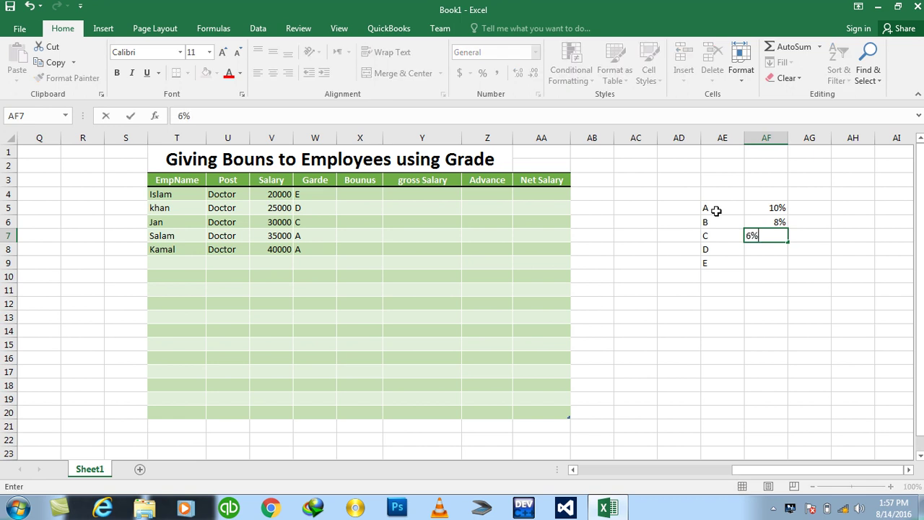
{"action": "key", "text": "Return"}
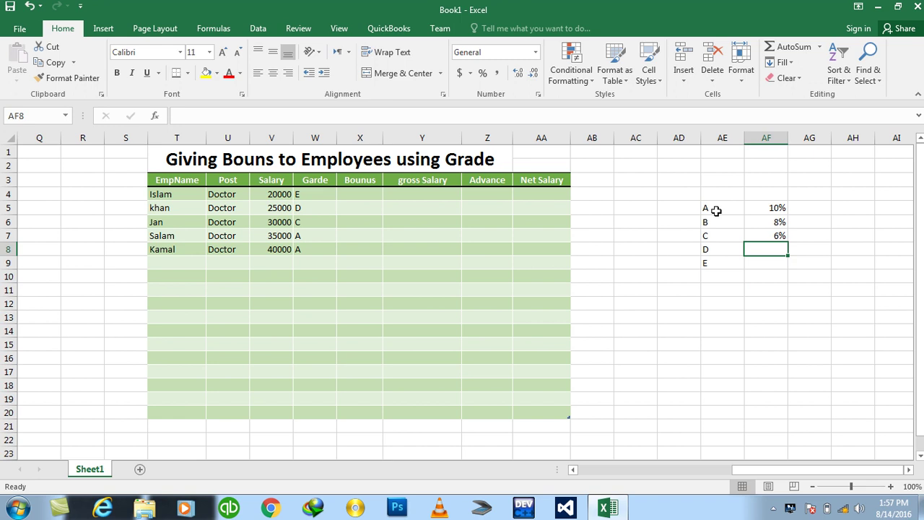
{"action": "type", "text": "4%"}
{"action": "key", "text": "Return"}
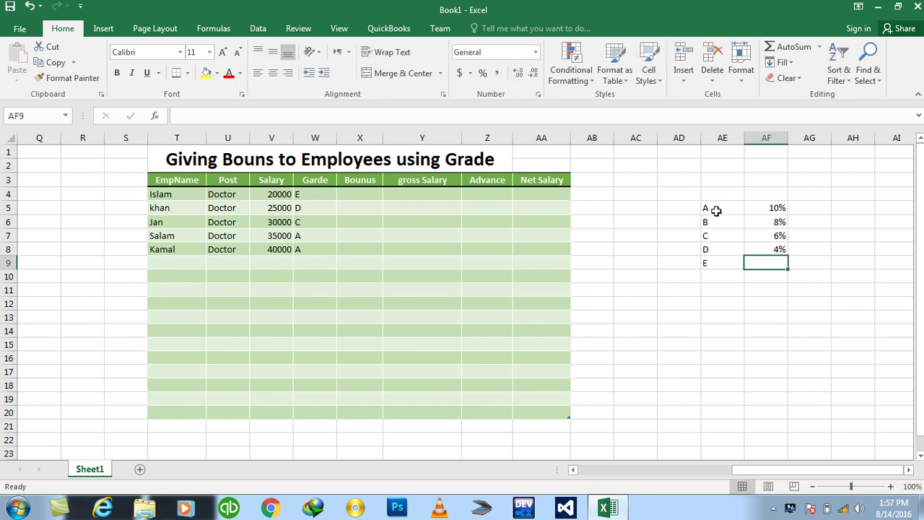
{"action": "type", "text": "2%"}
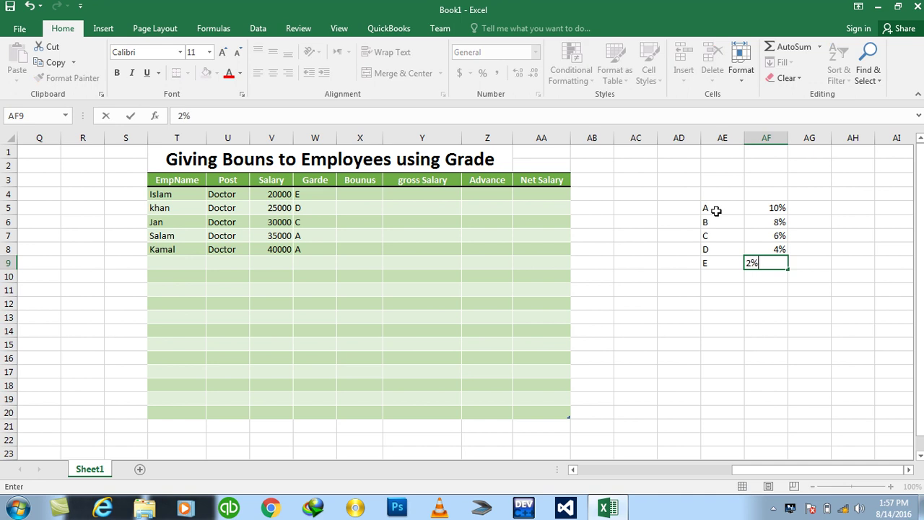
{"action": "key", "text": "Return"}
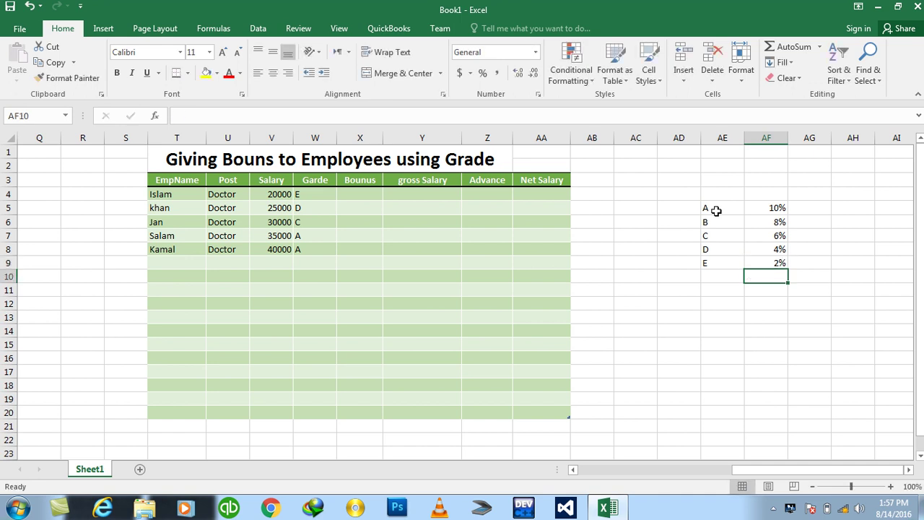
Start a nested IF in X4: grade A gives 10% of Salary, grade B gives 8%.
{"action": "left_click", "coordinate": [366, 193]}
{"action": "type", "text": "=if("}
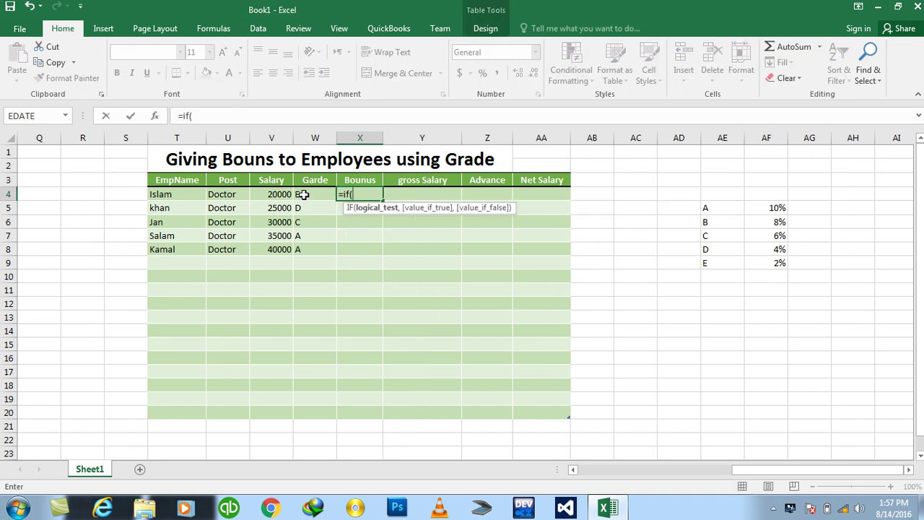
{"action": "left_click", "coordinate": [303, 195]}
{"action": "type", "text": "="}
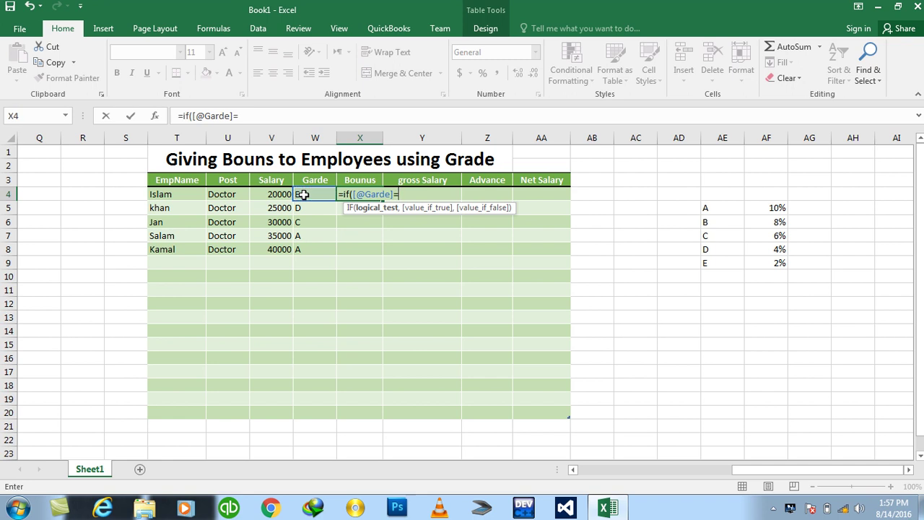
{"action": "type", "text": "\"A\","}
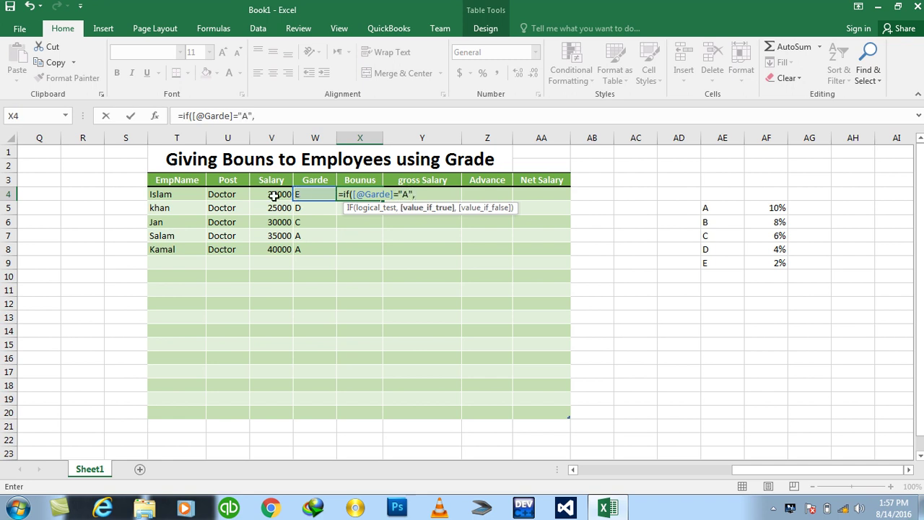
{"action": "left_click", "coordinate": [274, 195]}
{"action": "type", "text": "*10/100"}
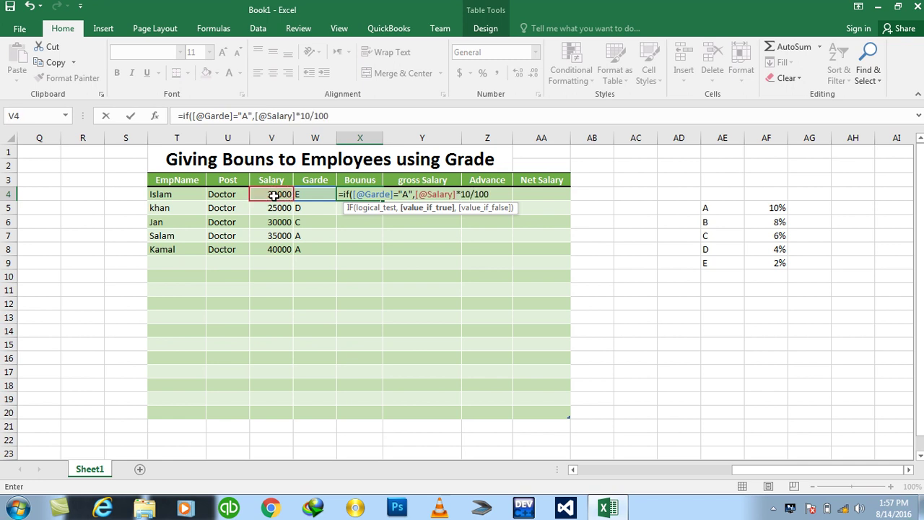
{"action": "type", "text": ",if("}
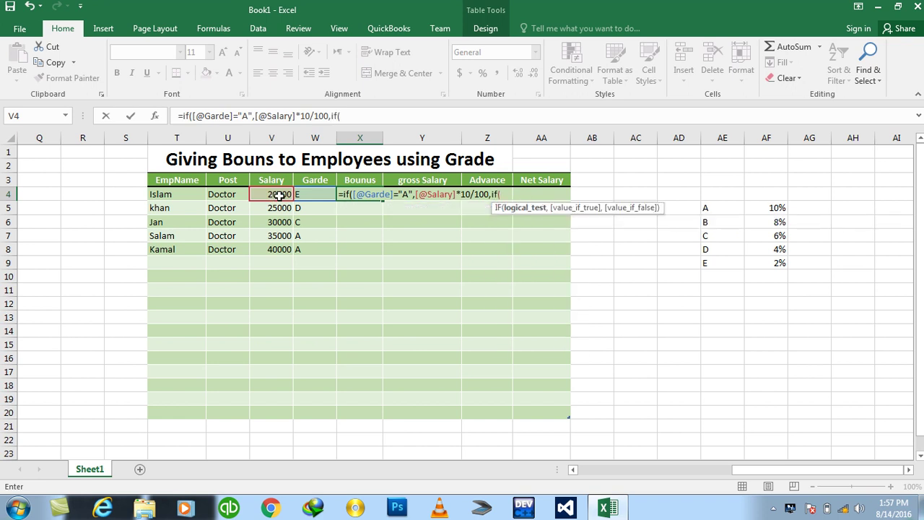
{"action": "left_click", "coordinate": [306, 195]}
{"action": "type", "text": "=\""}
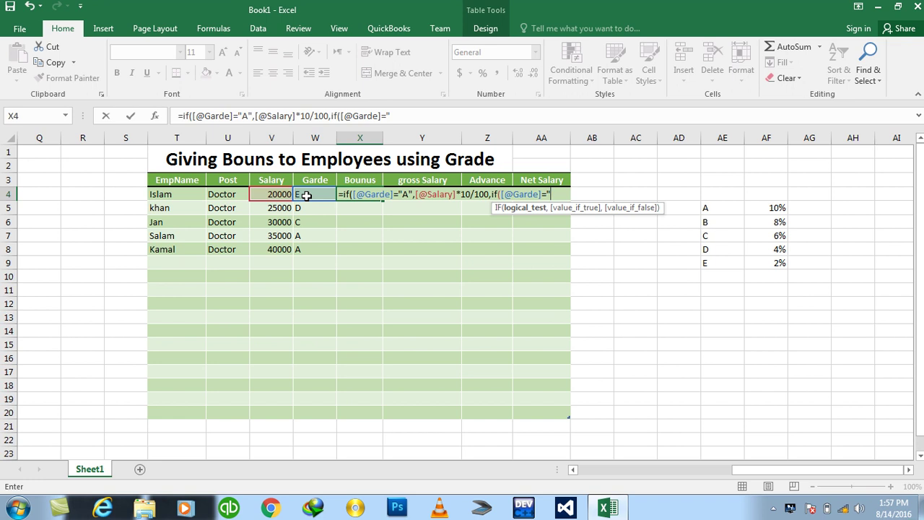
{"action": "type", "text": "B\","}
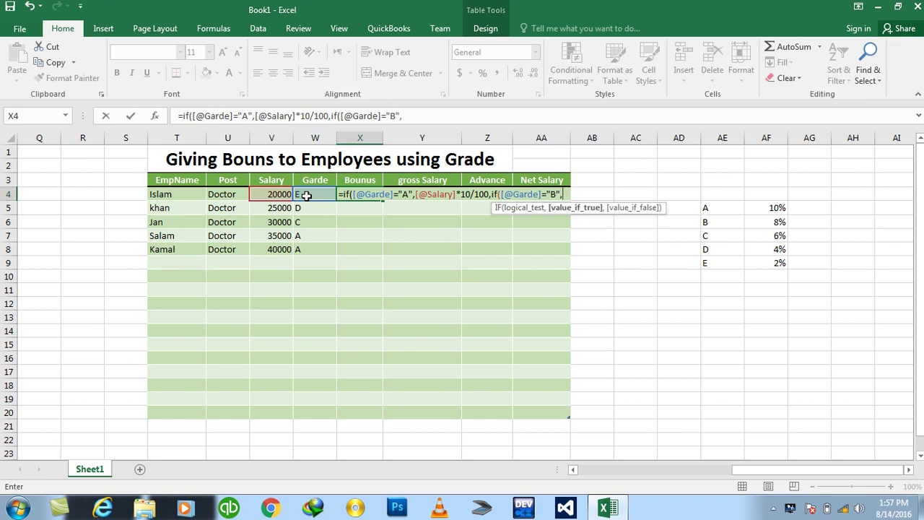
{"action": "left_click", "coordinate": [281, 194]}
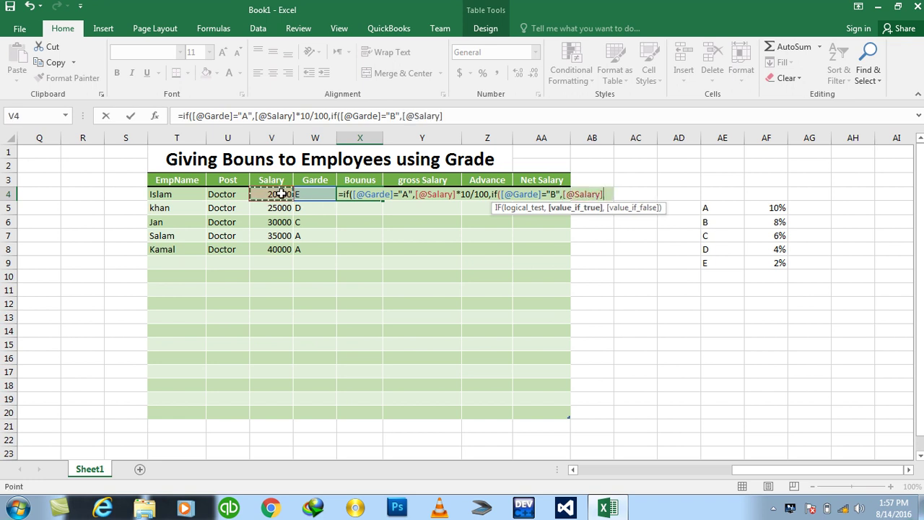
{"action": "type", "text": "*8/100,if("}
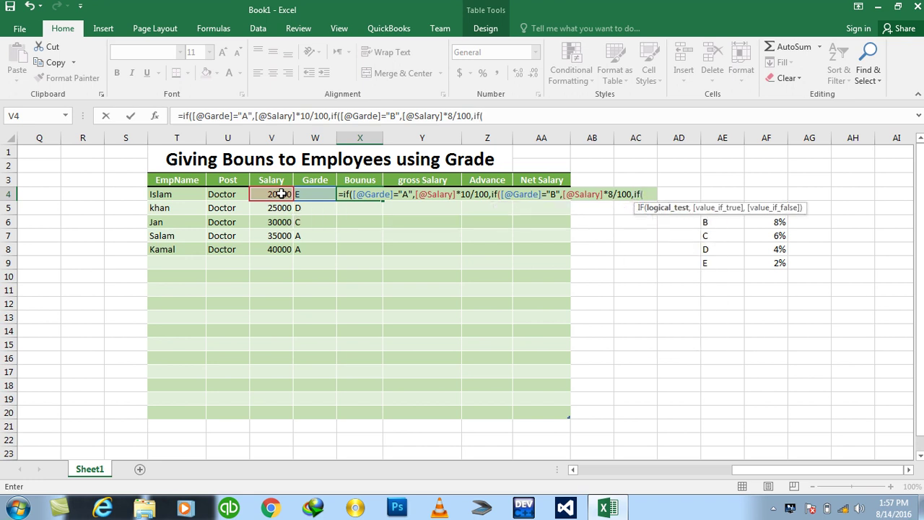
Add grade C 6%, D 4%, E 2% conditions with 0 otherwise, and close the formula.
{"action": "left_click", "coordinate": [305, 195]}
{"action": "type", "text": "=\"C\","}
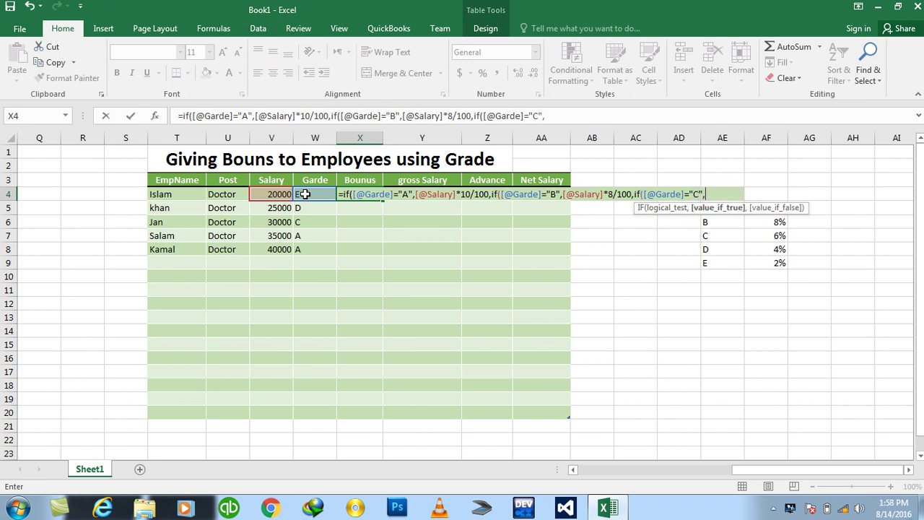
{"action": "left_click", "coordinate": [276, 192]}
{"action": "type", "text": "*6"}
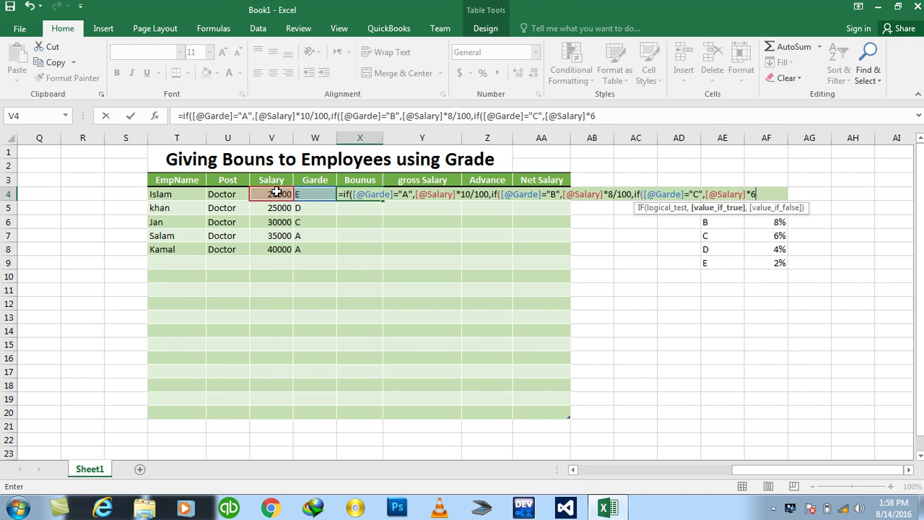
{"action": "type", "text": "/100,if([@Garde"}
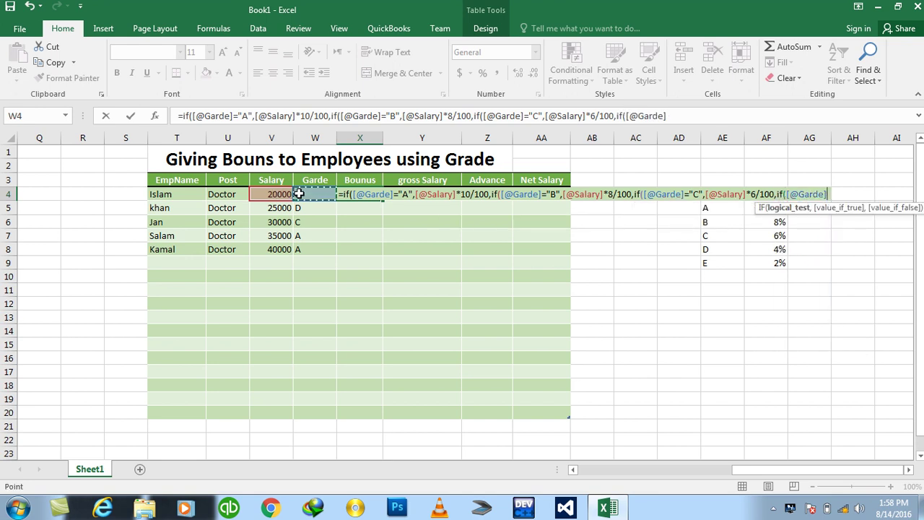
{"action": "left_click", "coordinate": [299, 193]}
{"action": "type", "text": "=\""}
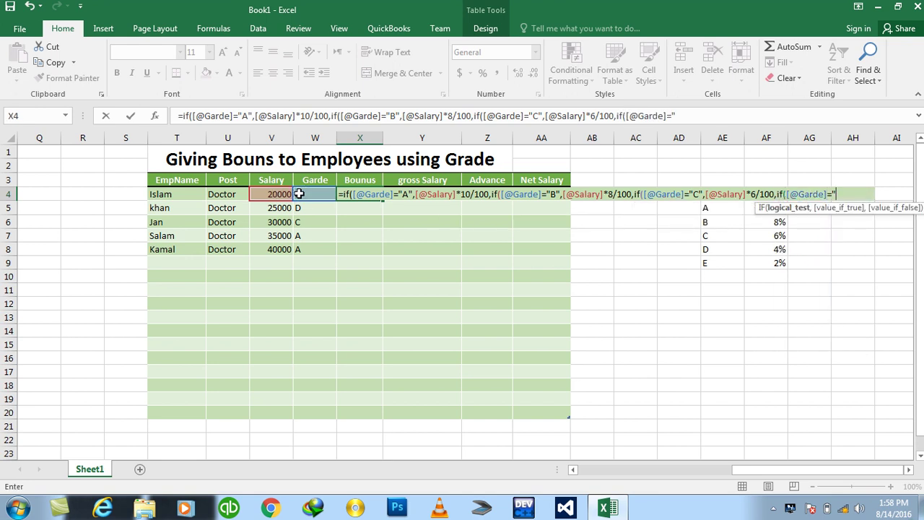
{"action": "type", "text": "D\","}
{"action": "left_click", "coordinate": [277, 194]}
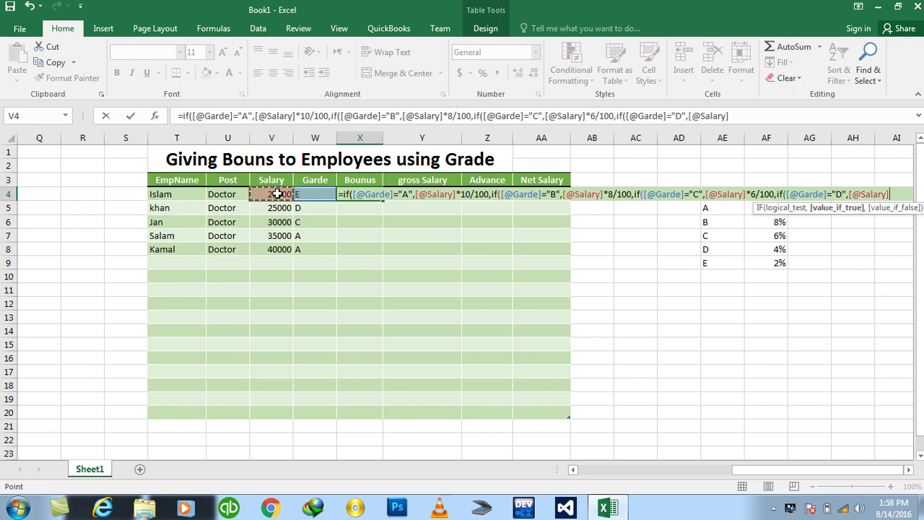
{"action": "type", "text": "*"}
{"action": "type", "text": "4/100,if"}
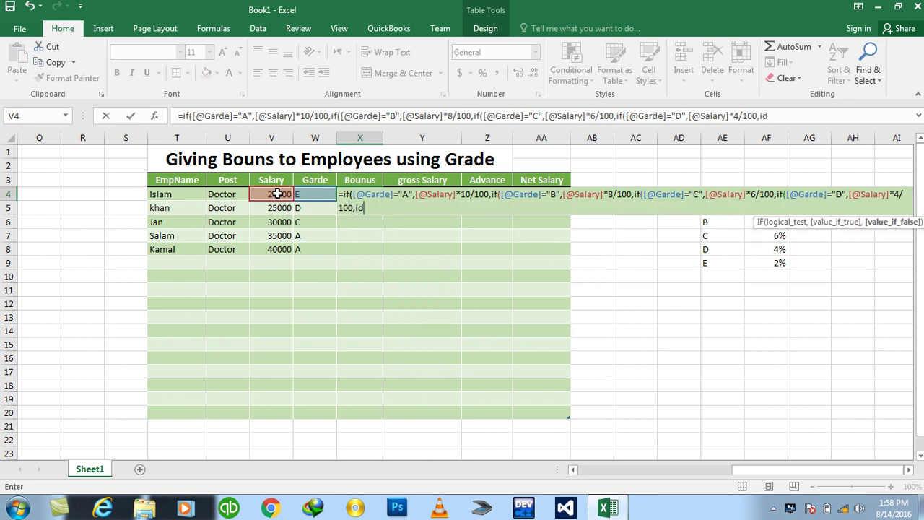
{"action": "type", "text": "("}
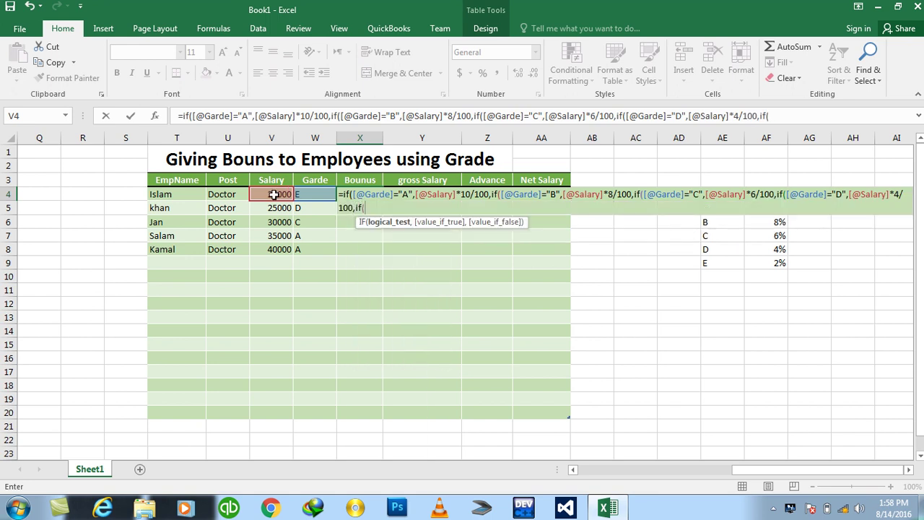
{"action": "left_click", "coordinate": [308, 192]}
{"action": "type", "text": "=\""}
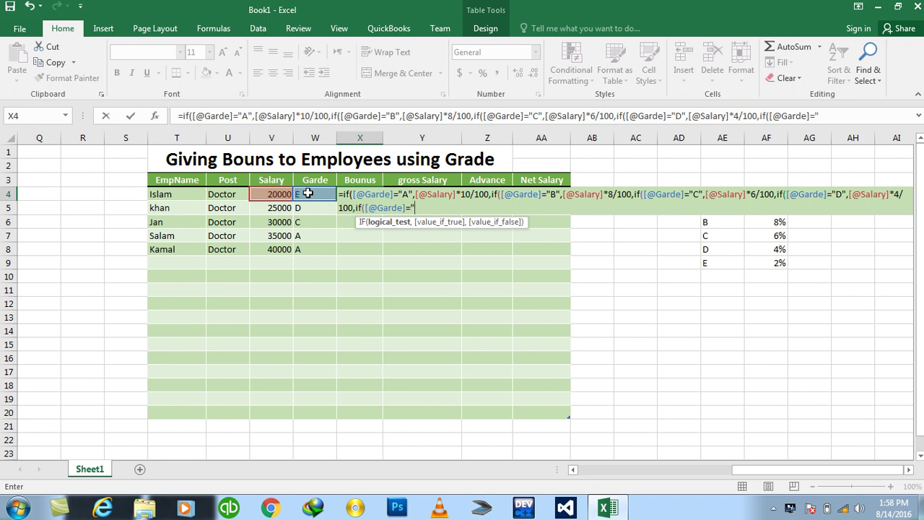
{"action": "type", "text": "E\","}
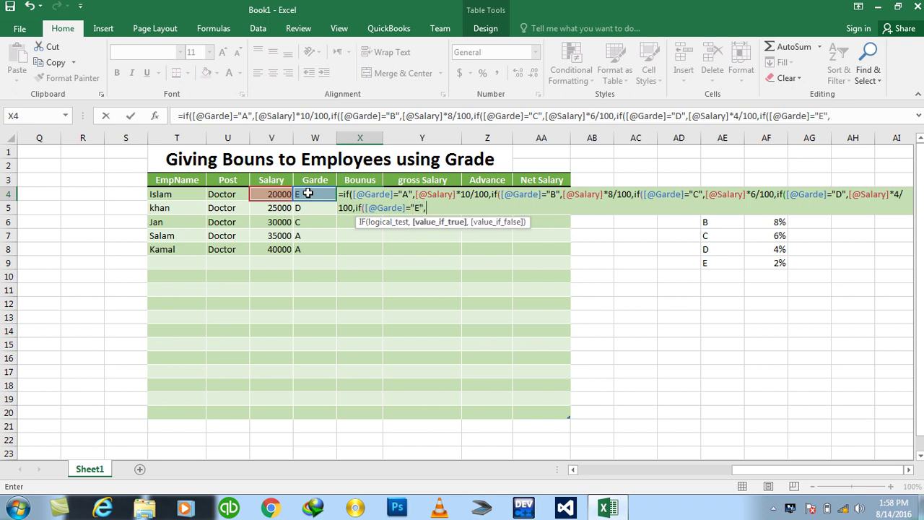
{"action": "left_click", "coordinate": [282, 195]}
{"action": "type", "text": "*2/100,0"}
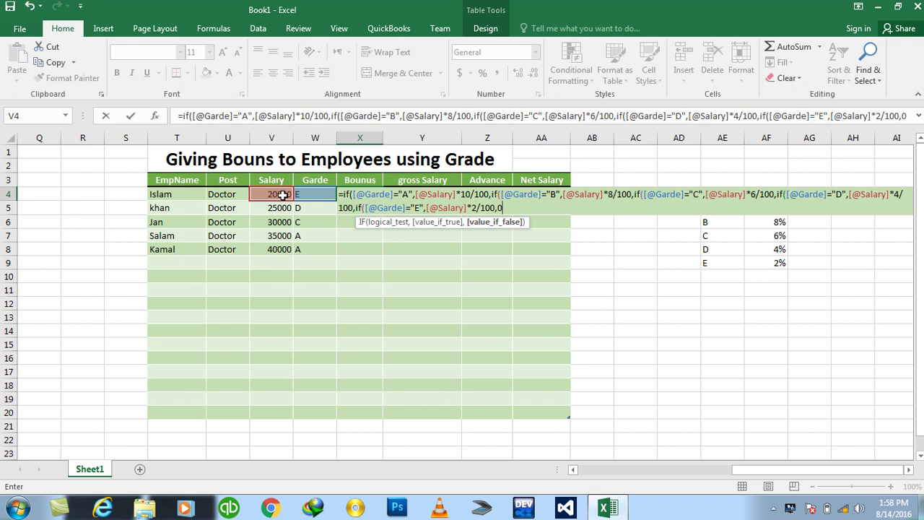
{"action": "type", "text": "))))"}
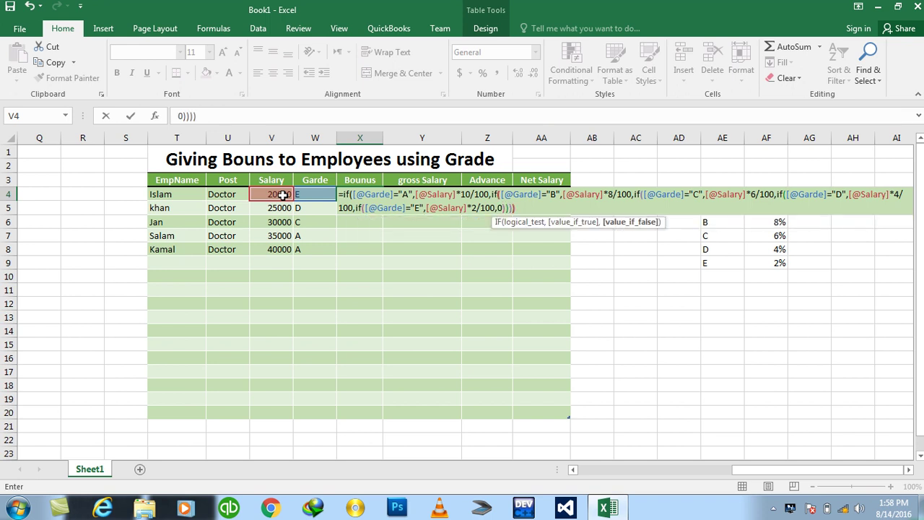
{"action": "key", "text": "Return"}
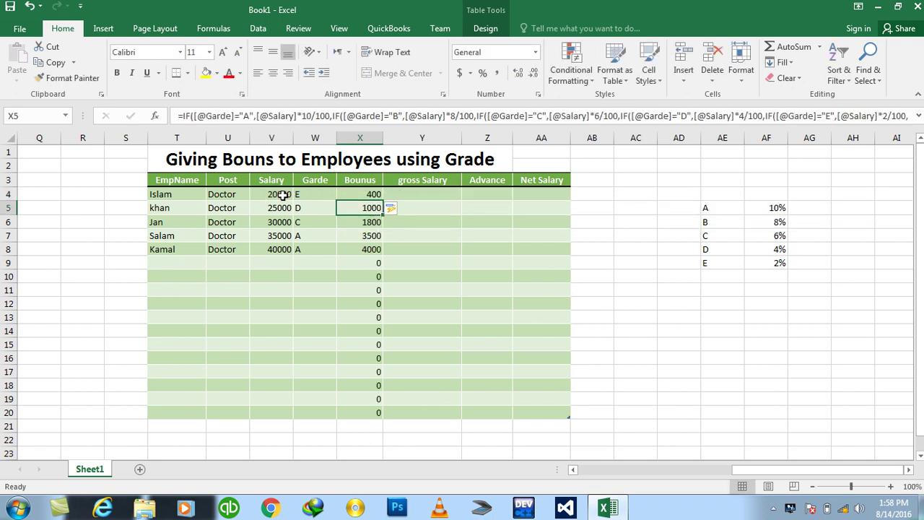
Enter =V4+X4 in Y4 for gross Salary, then spot-check rows 4 and 8.
{"action": "left_click", "coordinate": [640, 280]}
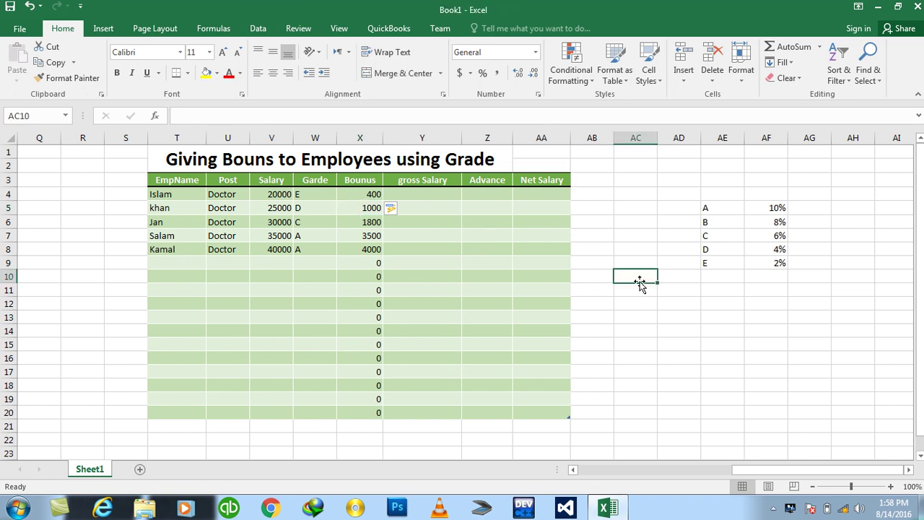
{"action": "left_click", "coordinate": [420, 191]}
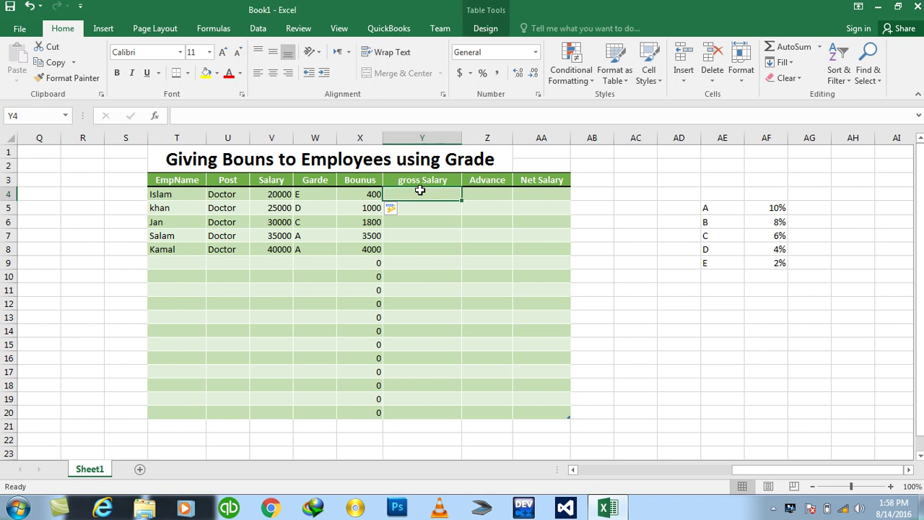
{"action": "type", "text": "="}
{"action": "left_click", "coordinate": [278, 194]}
{"action": "type", "text": "+"}
{"action": "left_click", "coordinate": [370, 196]}
{"action": "key", "text": "Return"}
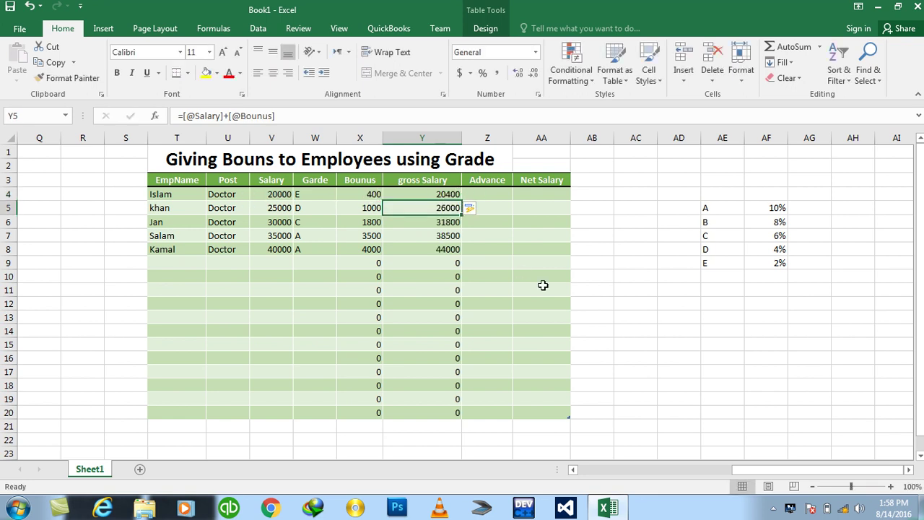
{"action": "left_click", "coordinate": [274, 250]}
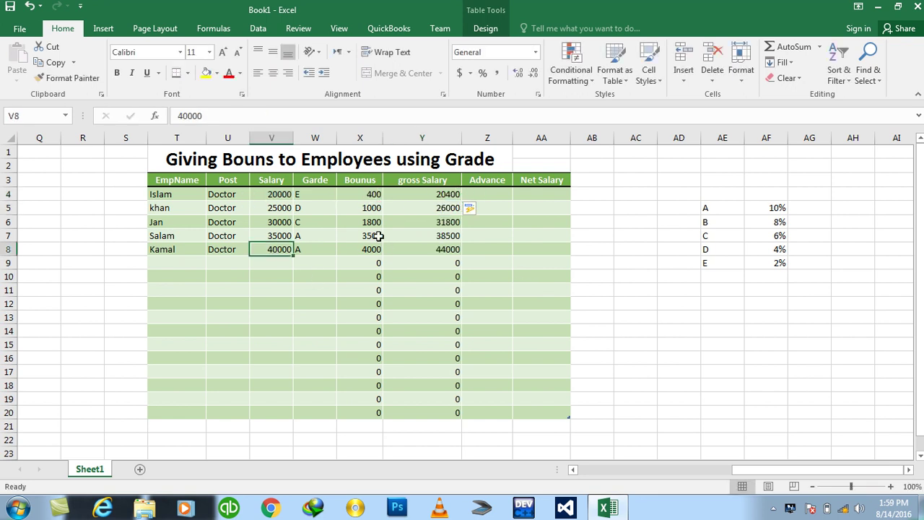
{"action": "left_click", "coordinate": [377, 247]}
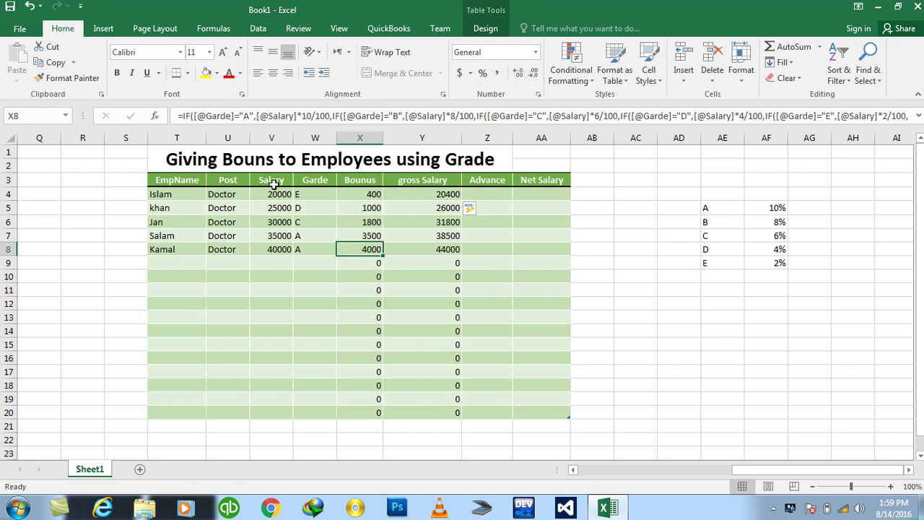
{"action": "left_click", "coordinate": [274, 195]}
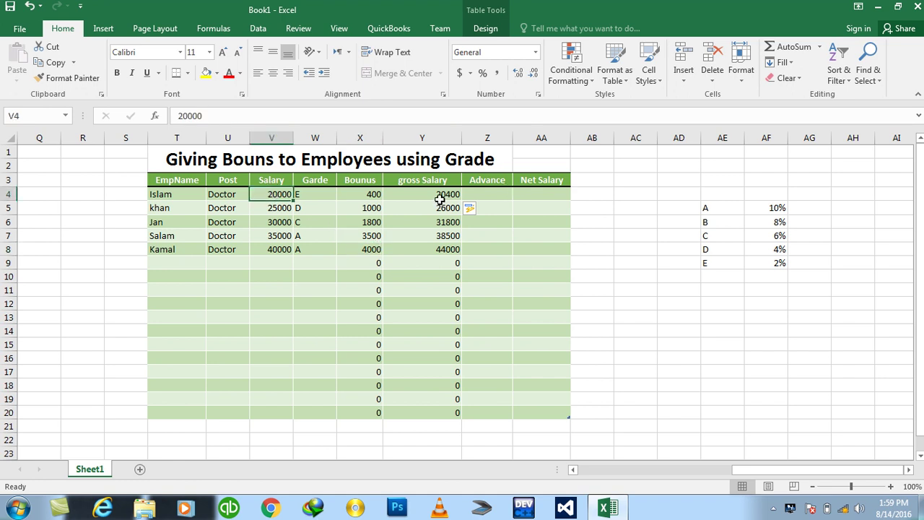
Fill 1000 into every Advance cell from Z4 to Z20.
{"action": "left_click", "coordinate": [501, 192]}
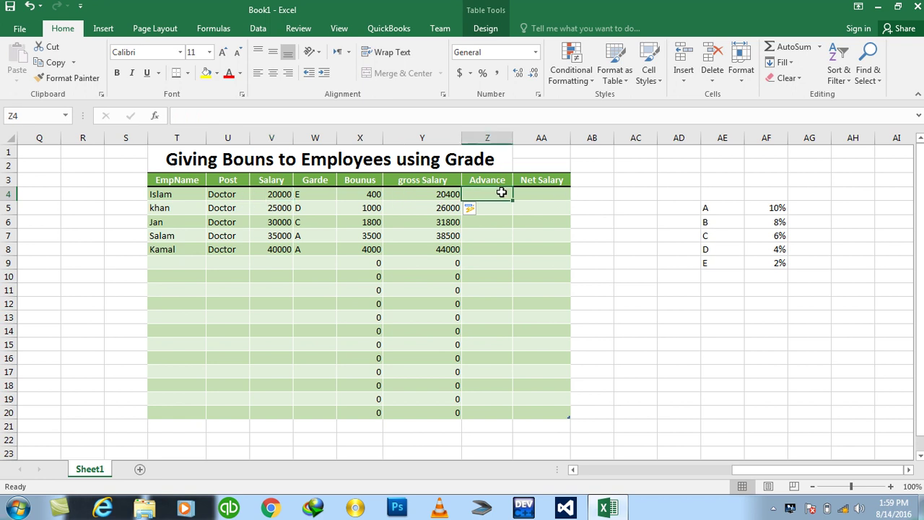
{"action": "left_click_drag", "start_coordinate": [501, 192], "coordinate": [490, 407]}
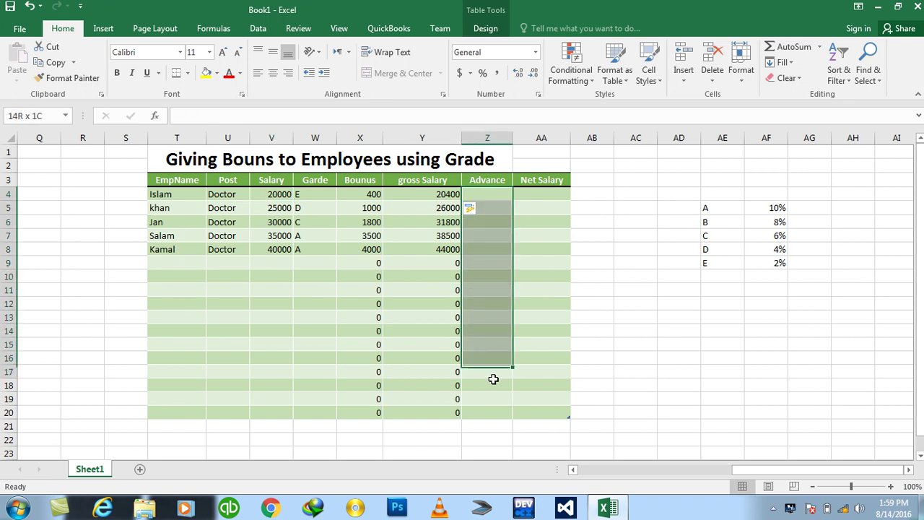
{"action": "type", "text": "1000"}
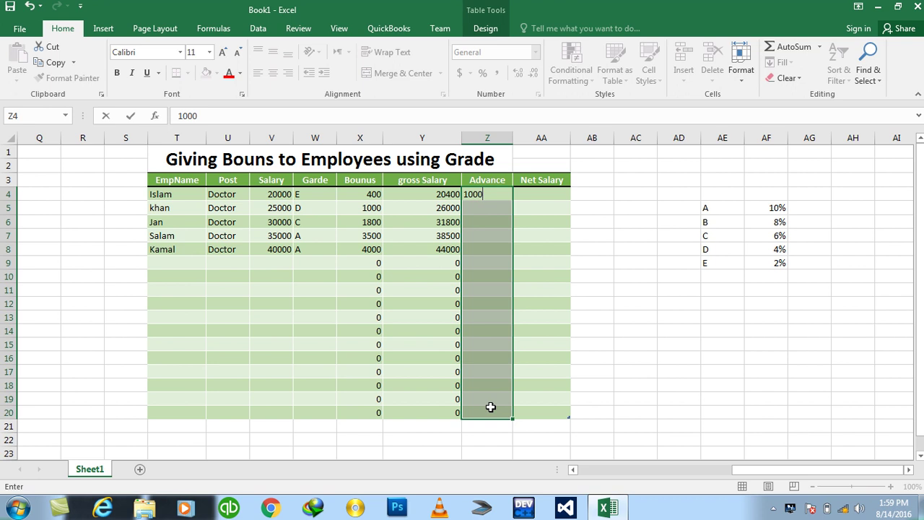
{"action": "key", "text": "ctrl+Return"}
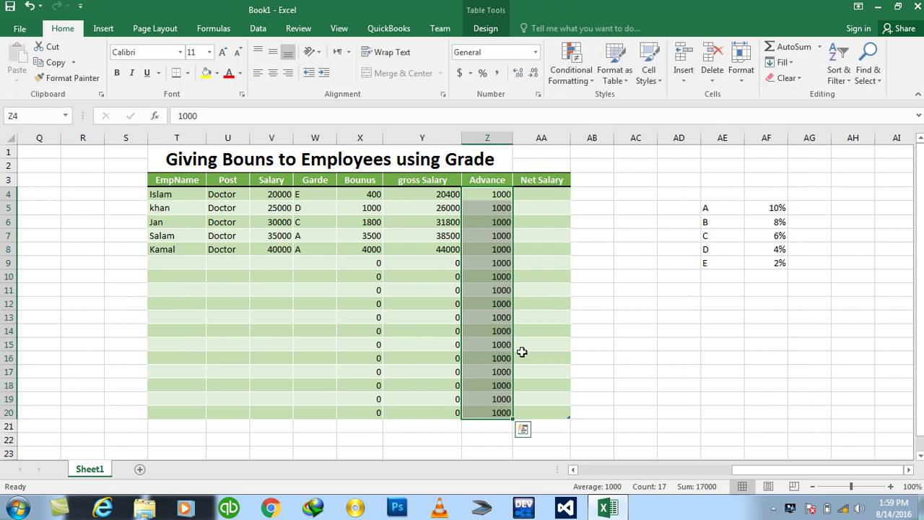
{"action": "left_click", "coordinate": [541, 193]}
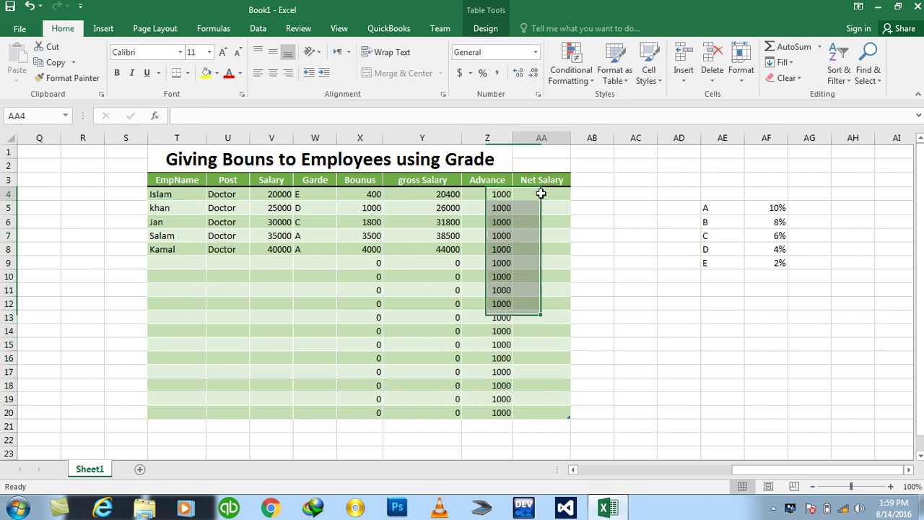
Enter =Y4-Z4 in AA4 so Net Salary is gross Salary minus Advance.
{"action": "type", "text": "="}
{"action": "left_click", "coordinate": [449, 195]}
{"action": "type", "text": "-"}
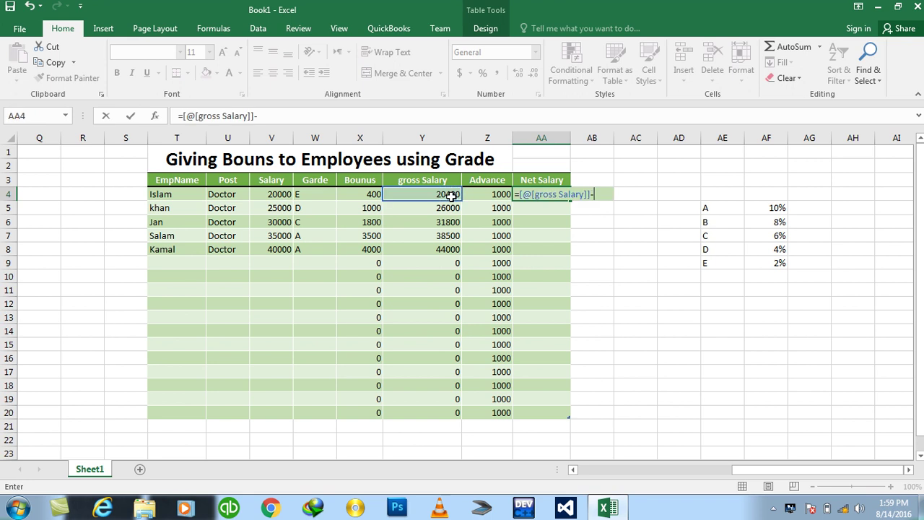
{"action": "left_click", "coordinate": [488, 195]}
{"action": "key", "text": "Return"}
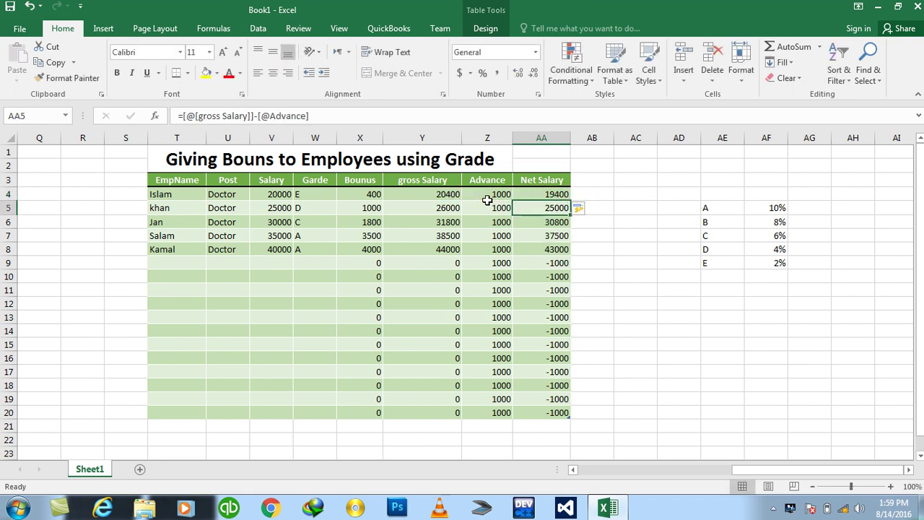
{"action": "left_click", "coordinate": [615, 272]}
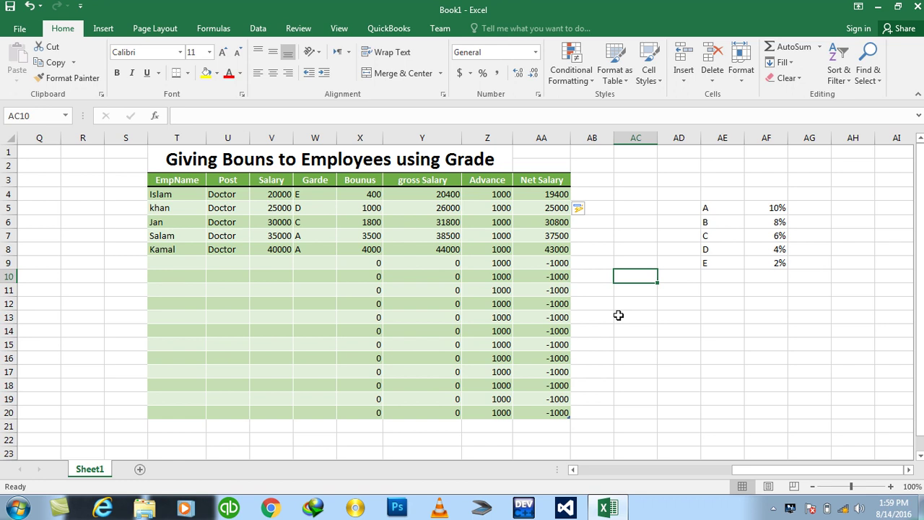
Delete the 1000 Advance values from the empty rows Z9:Z20.
{"action": "left_click_drag", "start_coordinate": [499, 264], "coordinate": [500, 409]}
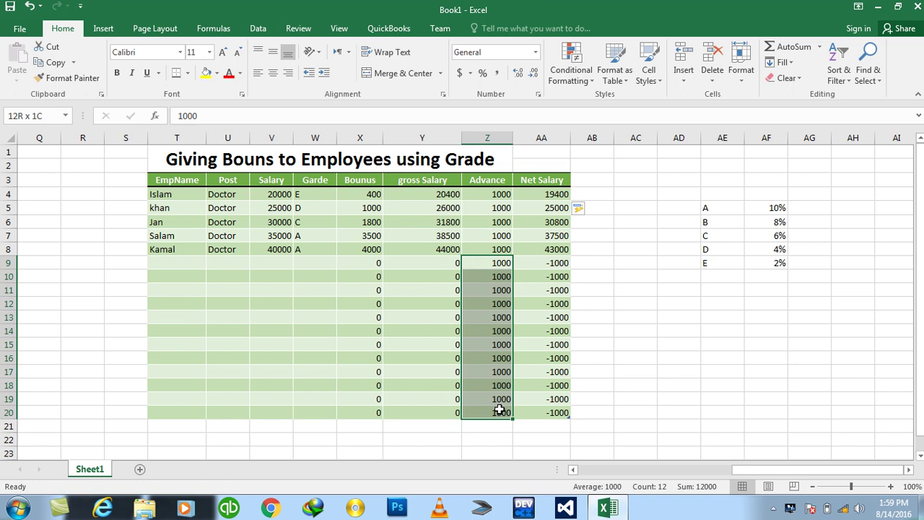
{"action": "left_click_drag", "start_coordinate": [500, 410], "coordinate": [499, 409]}
{"action": "key", "text": "Delete"}
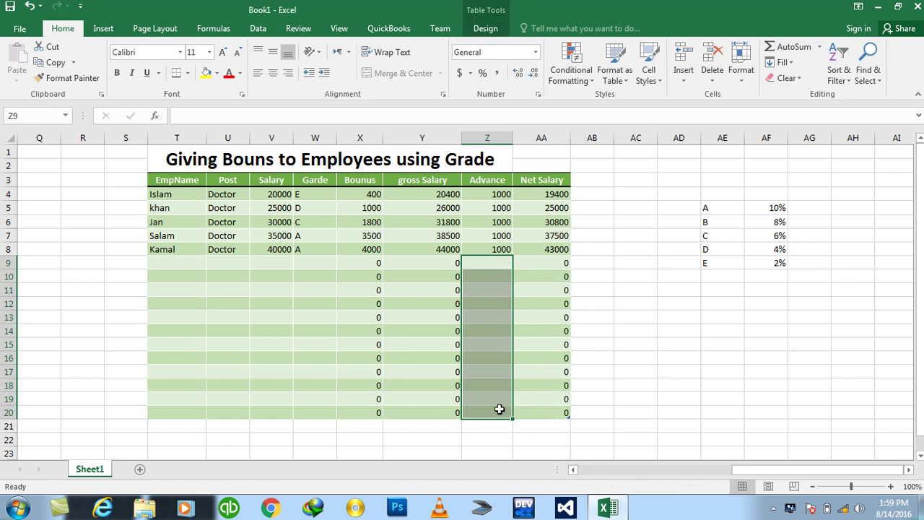
{"action": "left_click", "coordinate": [666, 367]}
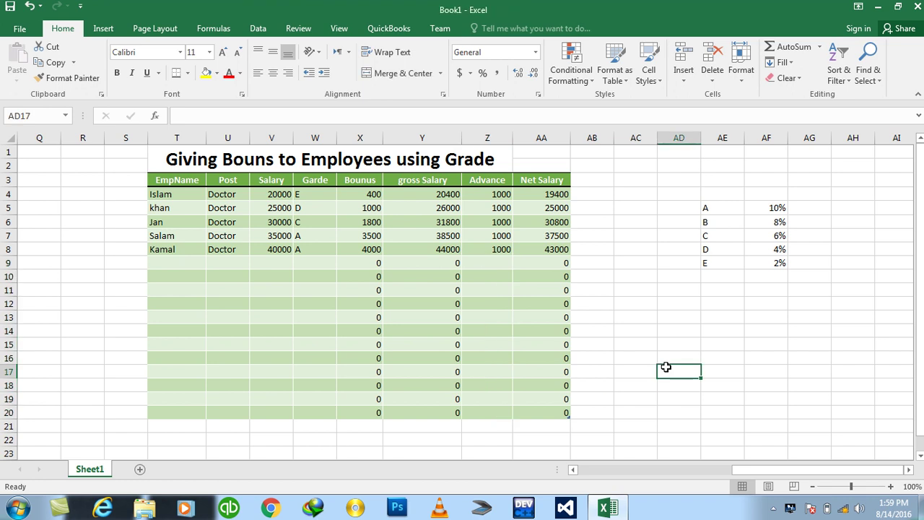